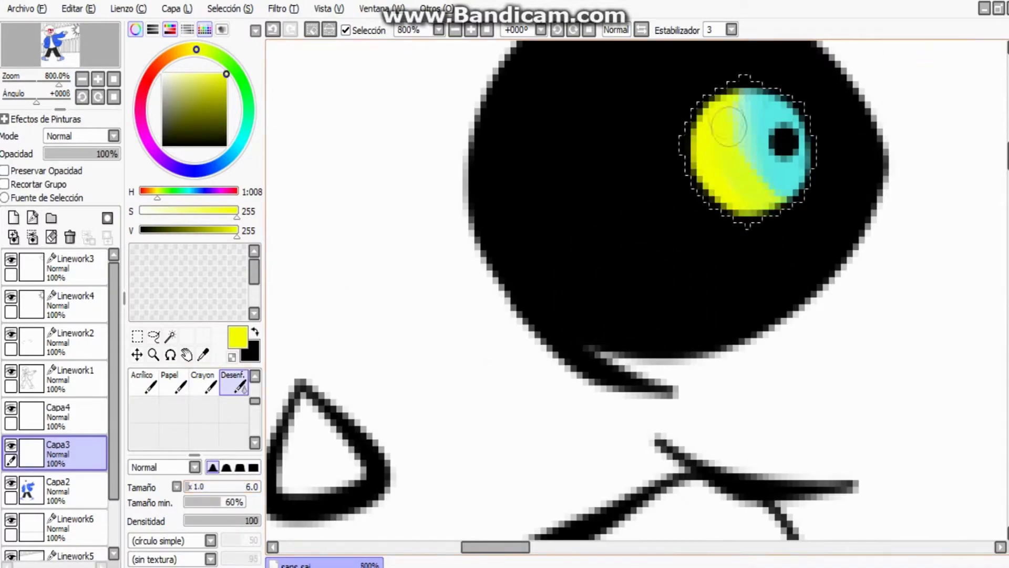
Step: Blend the yellow side of the eye into the cyan on Capa3, softening the mix with white using the blur brush
{"action": "scroll", "coordinate": [746, 60], "scroll_direction": "up", "scroll_amount": 1}
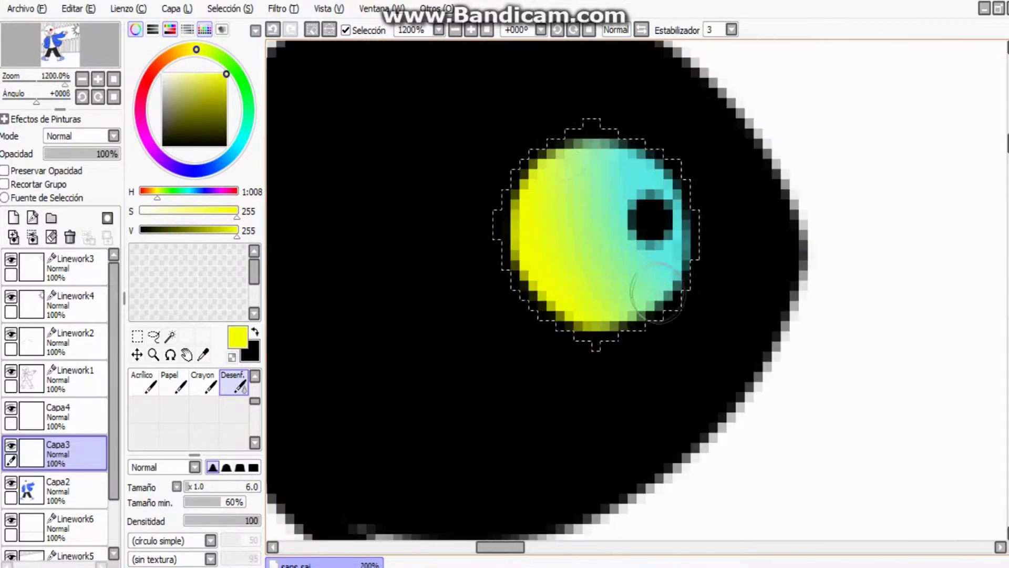
{"action": "scroll", "coordinate": [683, 263], "scroll_direction": "down", "scroll_amount": 1}
{"action": "scroll", "coordinate": [536, 221], "scroll_direction": "up", "scroll_amount": 1}
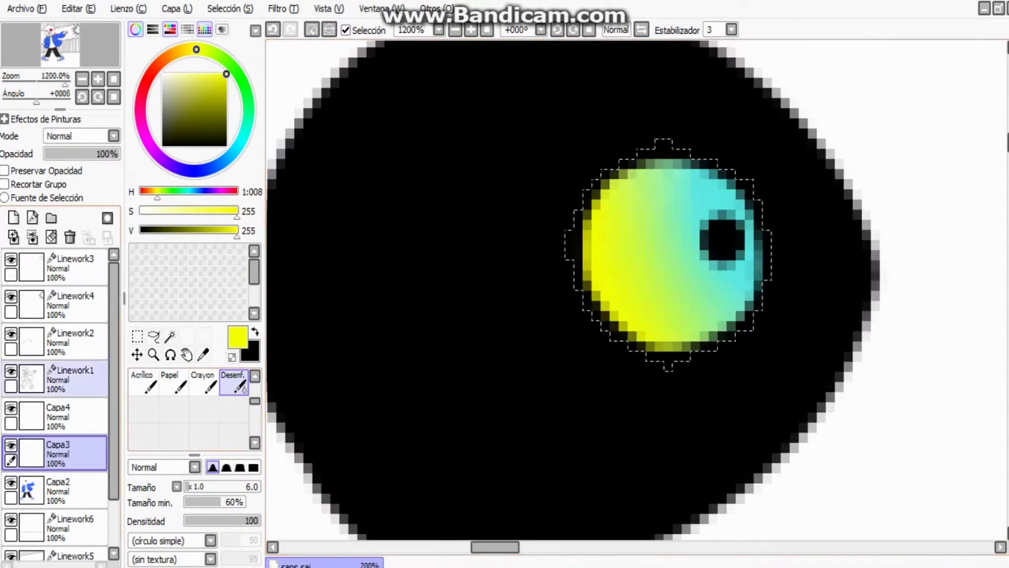
{"action": "key", "text": "x"}
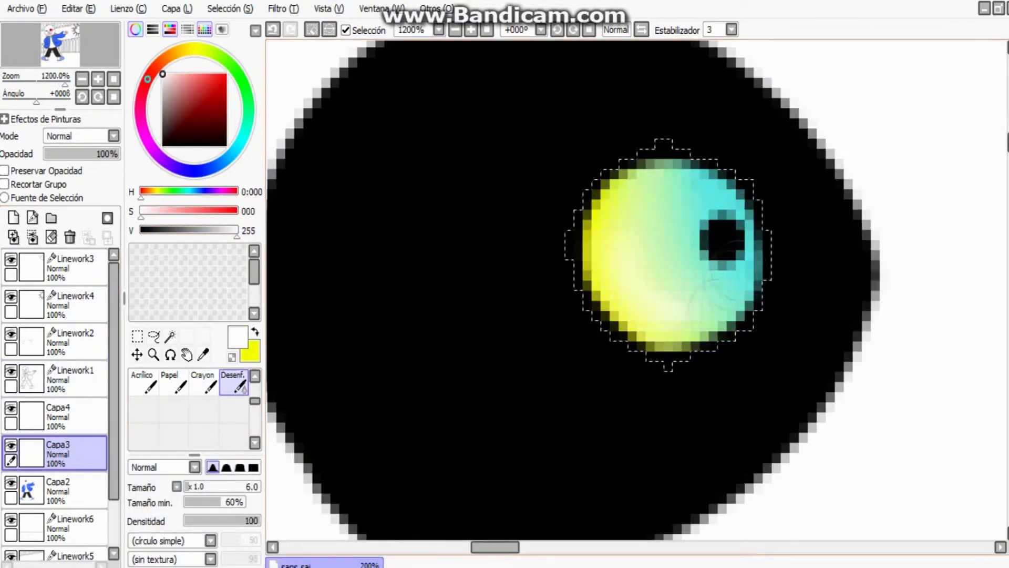
{"action": "scroll", "coordinate": [630, 295], "scroll_direction": "down", "scroll_amount": 1}
{"action": "scroll", "coordinate": [630, 294], "scroll_direction": "up", "scroll_amount": 2}
{"action": "scroll", "coordinate": [630, 295], "scroll_direction": "down", "scroll_amount": 2}
Step: Add a new linework layer above Capa4 and place a small detail on the eye
{"action": "left_click", "coordinate": [58, 415]}
{"action": "scroll", "coordinate": [631, 294], "scroll_direction": "up", "scroll_amount": 1}
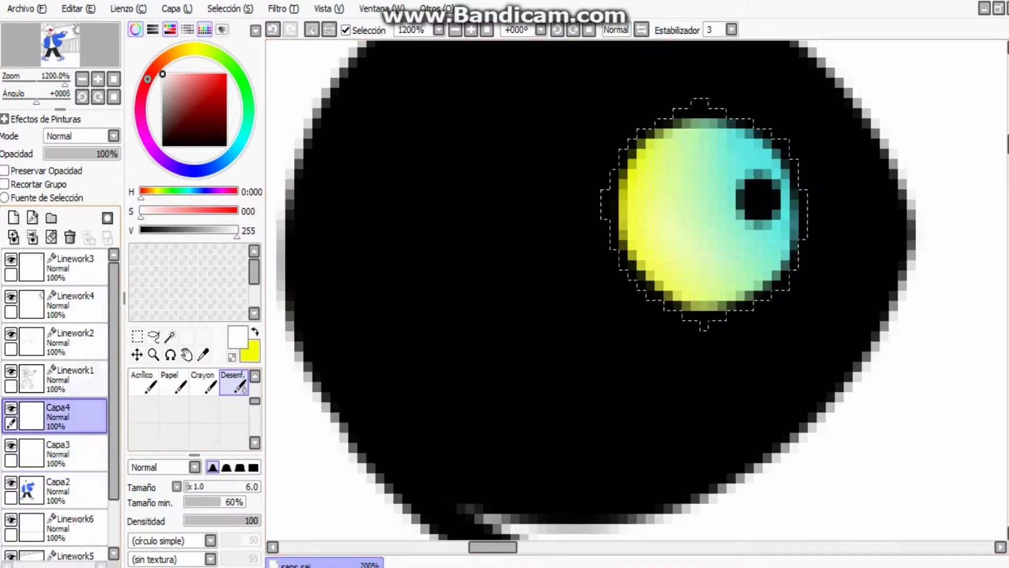
{"action": "left_click", "coordinate": [32, 217]}
{"action": "scroll", "coordinate": [680, 260], "scroll_direction": "down", "scroll_amount": 2}
{"action": "scroll", "coordinate": [705, 277], "scroll_direction": "up", "scroll_amount": 2}
{"action": "scroll", "coordinate": [705, 277], "scroll_direction": "down", "scroll_amount": 2}
{"action": "scroll", "coordinate": [704, 277], "scroll_direction": "up", "scroll_amount": 3}
{"action": "left_click", "coordinate": [674, 116]}
Step: Fill the background layer Capa5 with medium grey behind the character and the bones
{"action": "scroll", "coordinate": [732, 109], "scroll_direction": "down", "scroll_amount": 5}
{"action": "scroll", "coordinate": [732, 110], "scroll_direction": "up", "scroll_amount": 2}
{"action": "scroll", "coordinate": [732, 109], "scroll_direction": "down", "scroll_amount": 6}
{"action": "left_click_drag", "start_coordinate": [683, 315], "coordinate": [762, 257]}
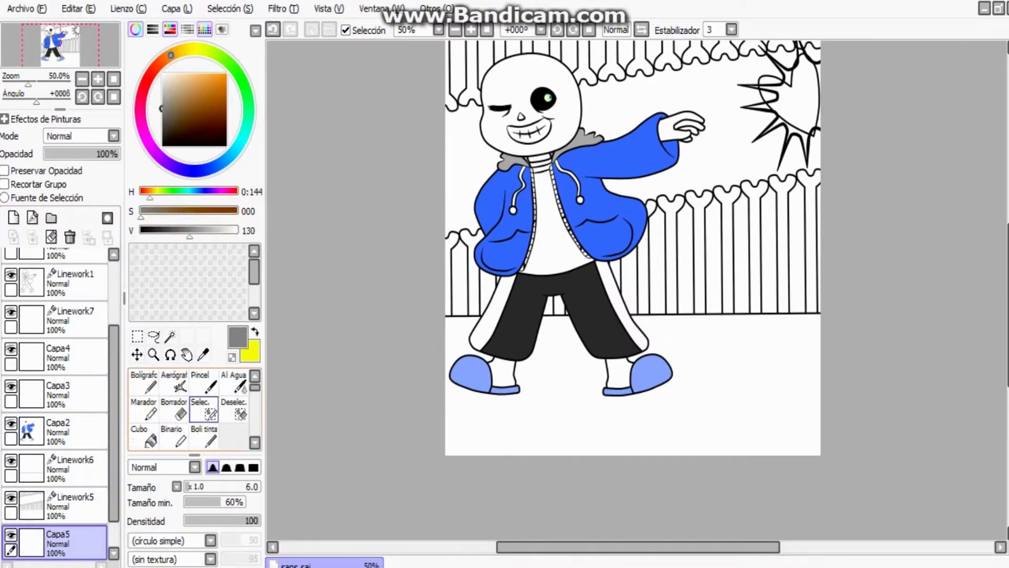
{"action": "left_click", "coordinate": [139, 435]}
{"action": "left_click", "coordinate": [736, 415]}
{"action": "scroll", "coordinate": [631, 247], "scroll_direction": "up", "scroll_amount": 1}
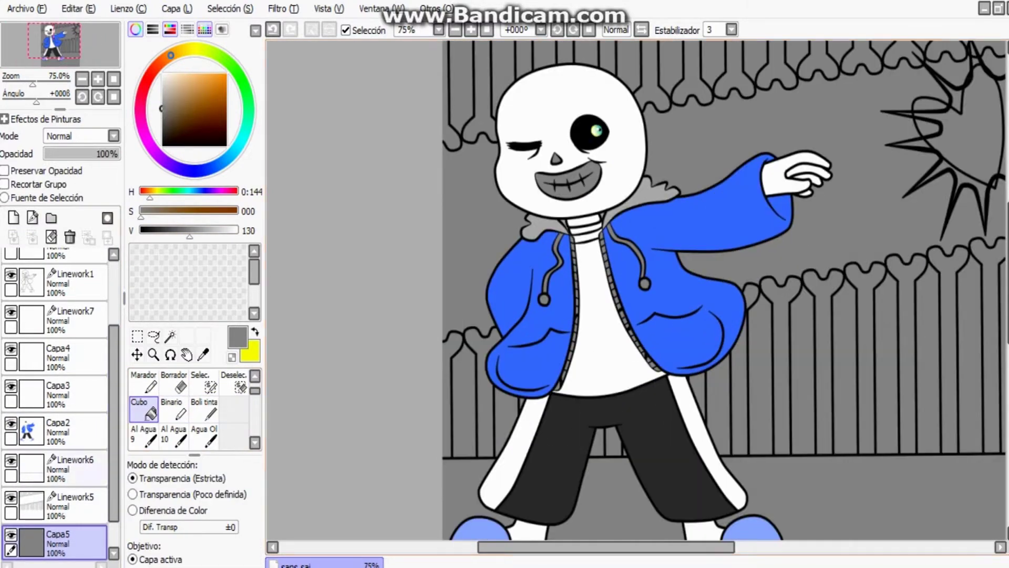
Step: Select the mouth and the fur collar sections with the magic wand on Linework1
{"action": "left_click", "coordinate": [58, 431]}
{"action": "left_click", "coordinate": [74, 281]}
{"action": "scroll", "coordinate": [597, 172], "scroll_direction": "up", "scroll_amount": 4}
{"action": "left_click", "coordinate": [568, 184]}
{"action": "left_click", "coordinate": [632, 188]}
{"action": "left_click", "coordinate": [541, 223]}
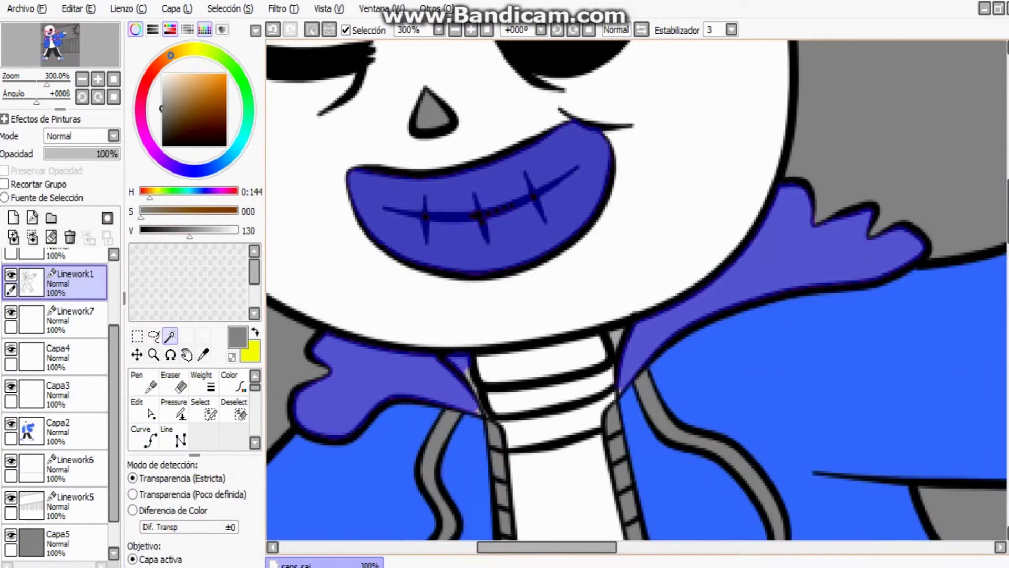
Step: Extend the selection to the hood drawstrings and their round ends
{"action": "scroll", "coordinate": [637, 296], "scroll_direction": "down", "scroll_amount": 5}
{"action": "scroll", "coordinate": [636, 296], "scroll_direction": "up", "scroll_amount": 4}
{"action": "left_click", "coordinate": [668, 378]}
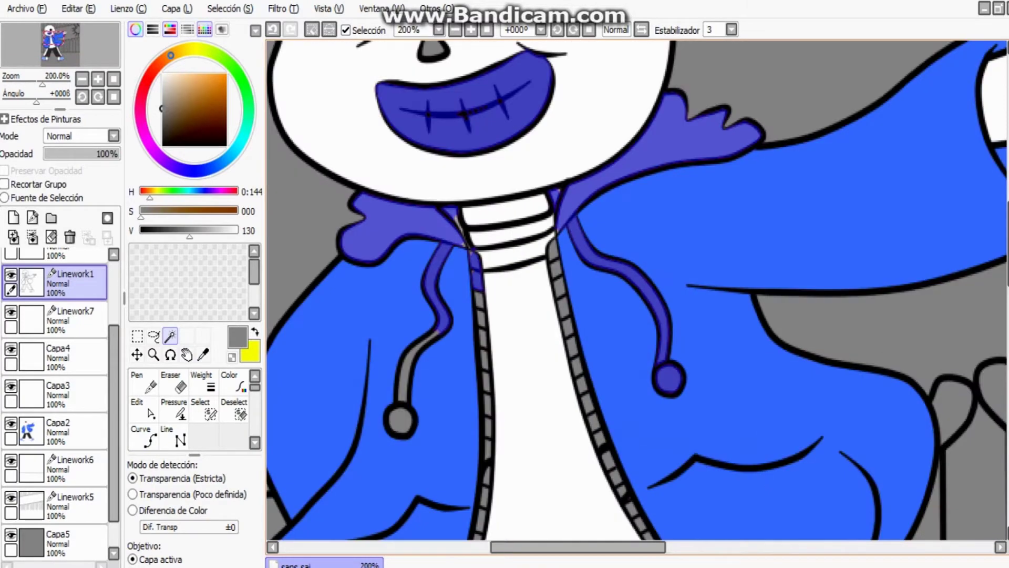
{"action": "scroll", "coordinate": [636, 296], "scroll_direction": "down", "scroll_amount": 4}
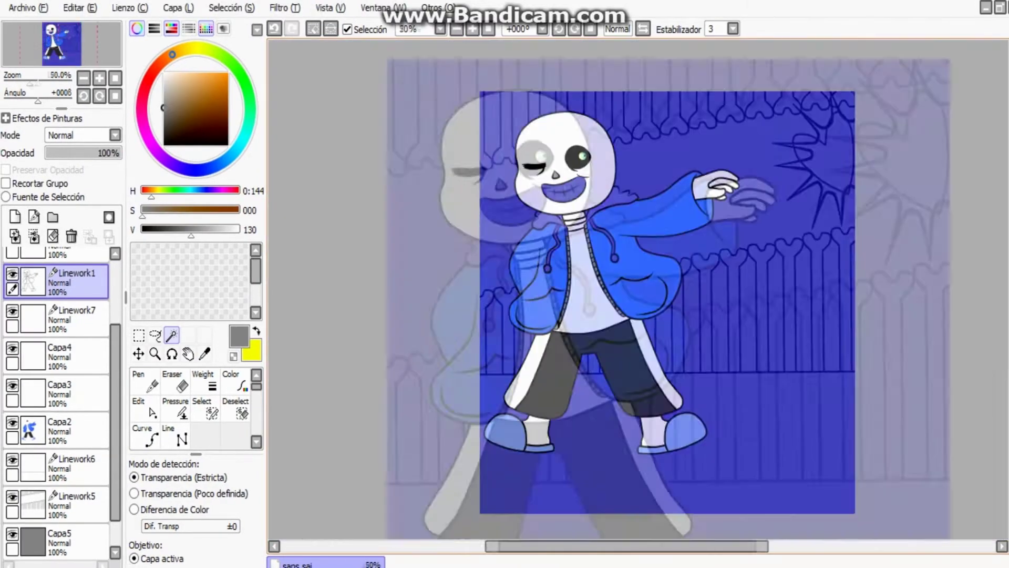
Step: Paint the small gaps where the left collar meets the neck into the selection with the Select pen
{"action": "scroll", "coordinate": [637, 296], "scroll_direction": "up", "scroll_amount": 3}
{"action": "key", "text": "s"}
{"action": "scroll", "coordinate": [657, 315], "scroll_direction": "up", "scroll_amount": 6}
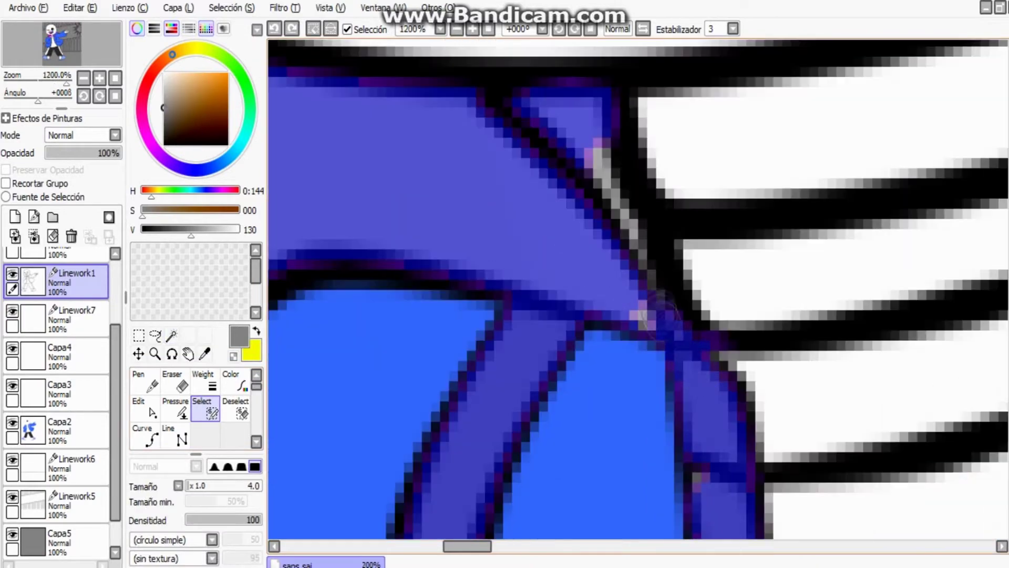
{"action": "scroll", "coordinate": [607, 300], "scroll_direction": "down", "scroll_amount": 5}
{"action": "scroll", "coordinate": [688, 298], "scroll_direction": "up", "scroll_amount": 4}
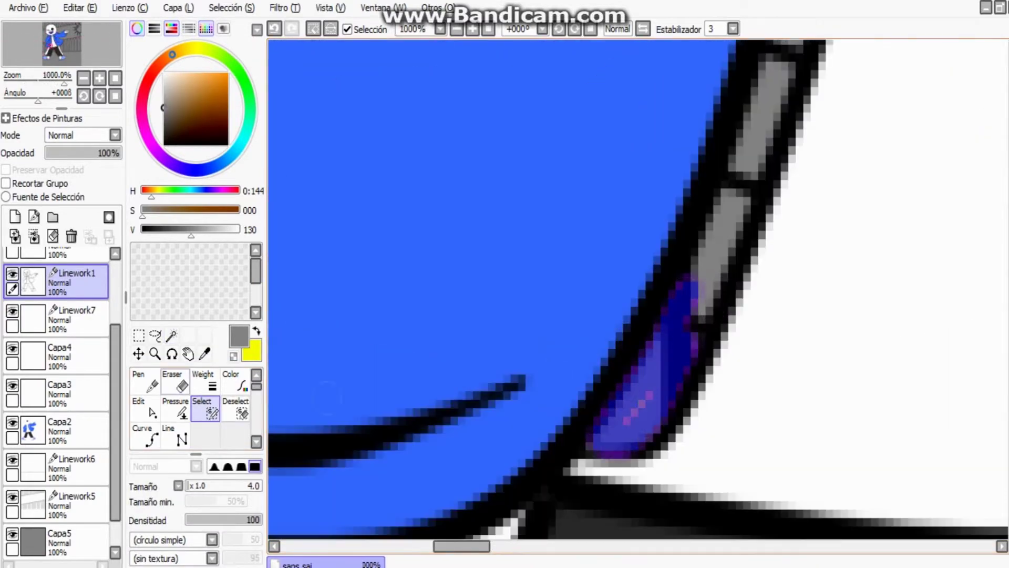
Step: Add the zipper teeth along the lower part of the left jacket edge to the selection with the magic wand
{"action": "key", "text": "w"}
{"action": "left_click", "coordinate": [702, 301]}
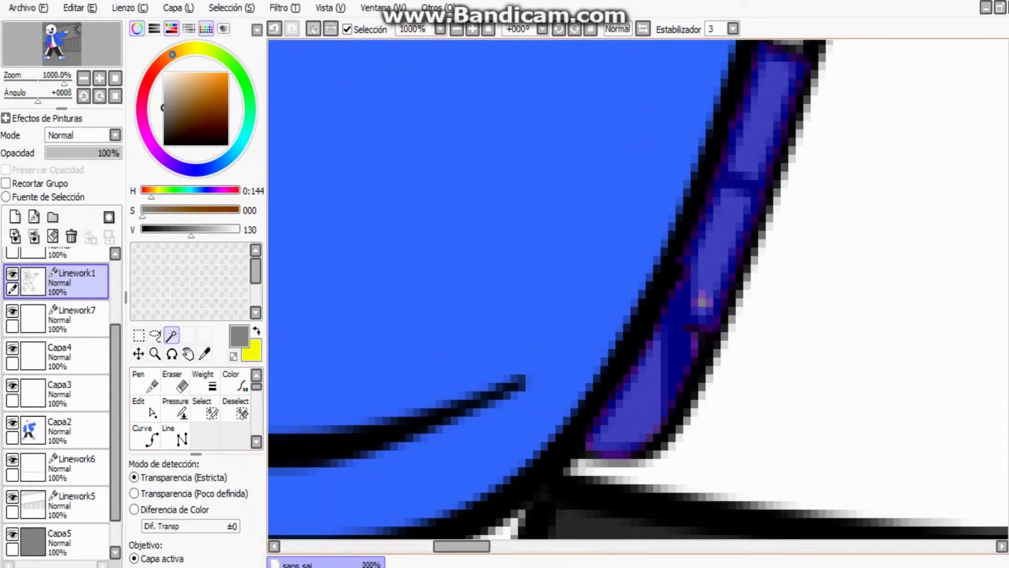
{"action": "scroll", "coordinate": [687, 382], "scroll_direction": "down", "scroll_amount": 5}
{"action": "scroll", "coordinate": [686, 383], "scroll_direction": "up", "scroll_amount": 5}
{"action": "left_click", "coordinate": [704, 315]}
{"action": "scroll", "coordinate": [704, 316], "scroll_direction": "down", "scroll_amount": 4}
{"action": "scroll", "coordinate": [704, 315], "scroll_direction": "up", "scroll_amount": 4}
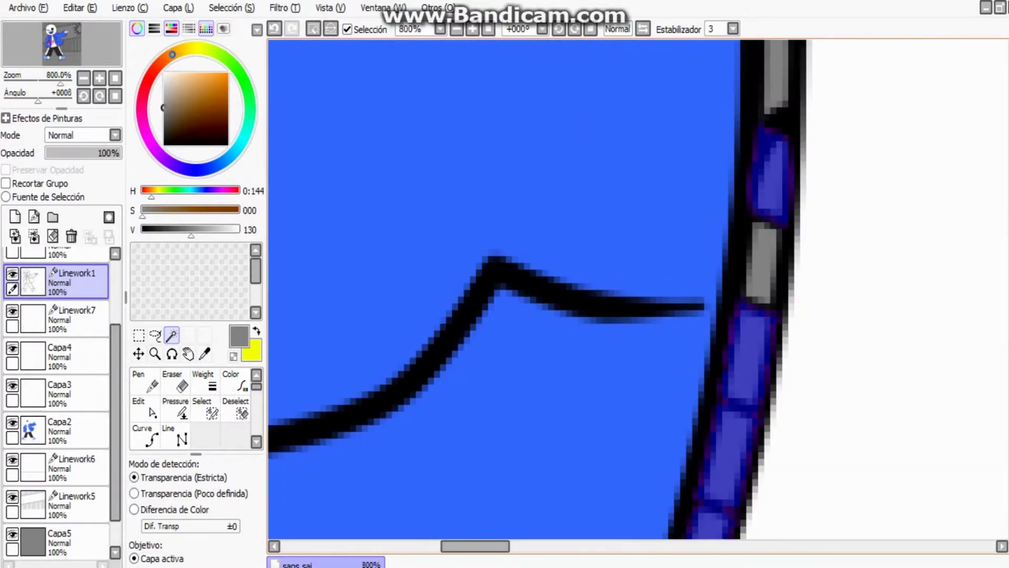
Step: Add the remaining zipper teeth of the left jacket edge and those of the right edge to the selection
{"action": "left_click", "coordinate": [765, 173]}
{"action": "scroll", "coordinate": [765, 173], "scroll_direction": "down", "scroll_amount": 7}
{"action": "scroll", "coordinate": [765, 173], "scroll_direction": "up", "scroll_amount": 6}
{"action": "scroll", "coordinate": [764, 174], "scroll_direction": "down", "scroll_amount": 2}
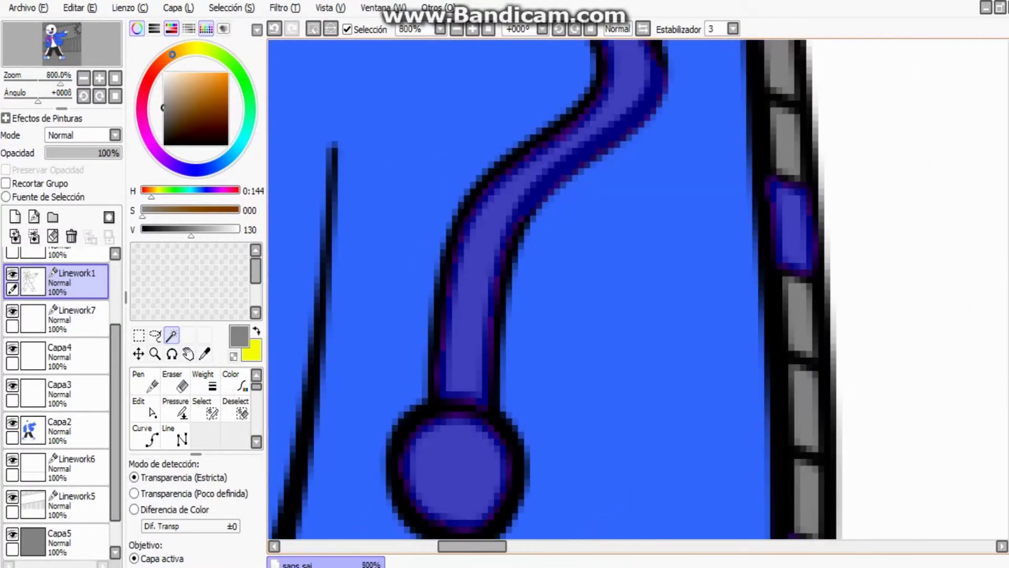
{"action": "scroll", "coordinate": [719, 202], "scroll_direction": "down", "scroll_amount": 4}
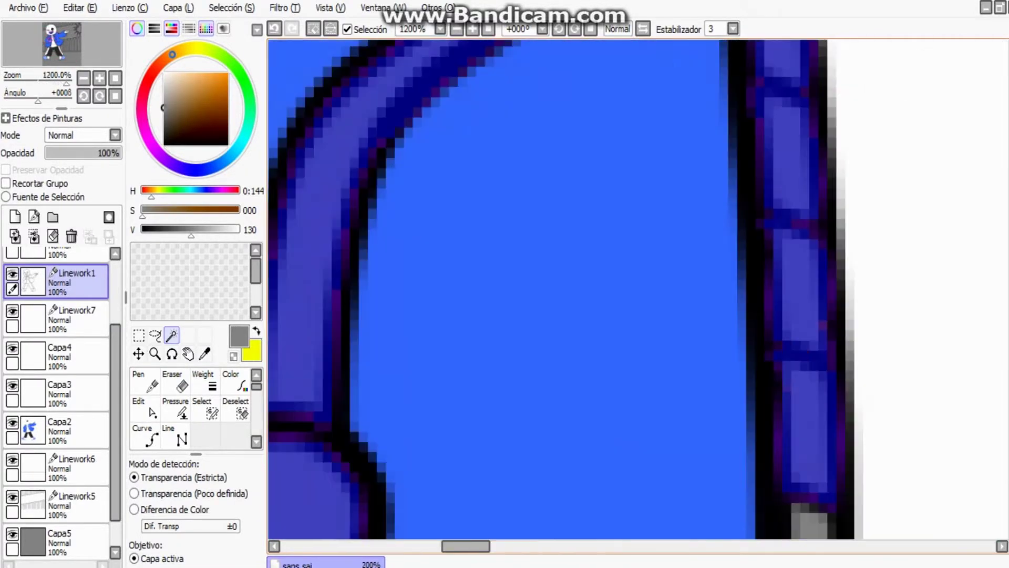
{"action": "scroll", "coordinate": [719, 201], "scroll_direction": "up", "scroll_amount": 1}
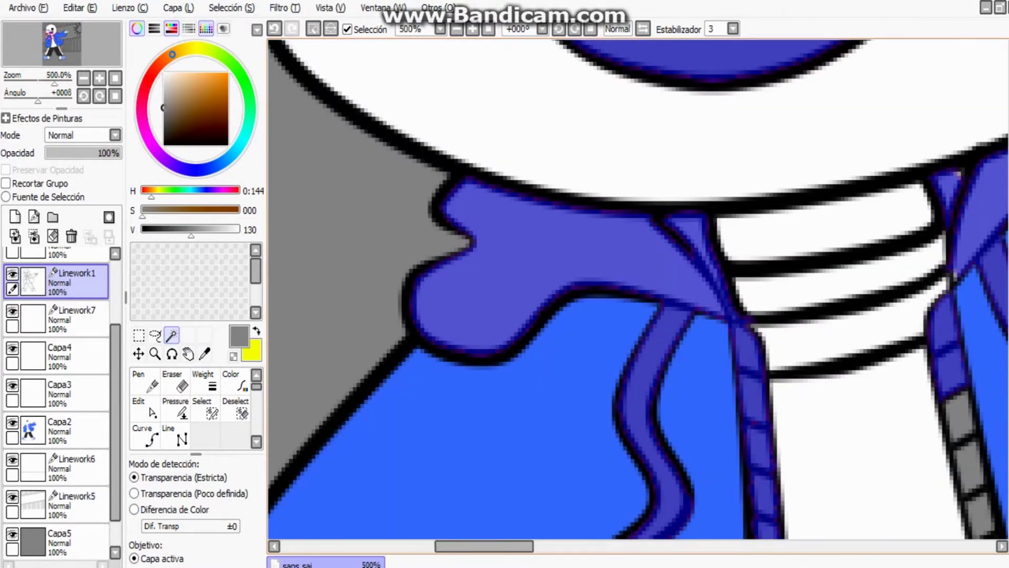
{"action": "scroll", "coordinate": [637, 295], "scroll_direction": "up", "scroll_amount": 1}
{"action": "scroll", "coordinate": [638, 296], "scroll_direction": "down", "scroll_amount": 3}
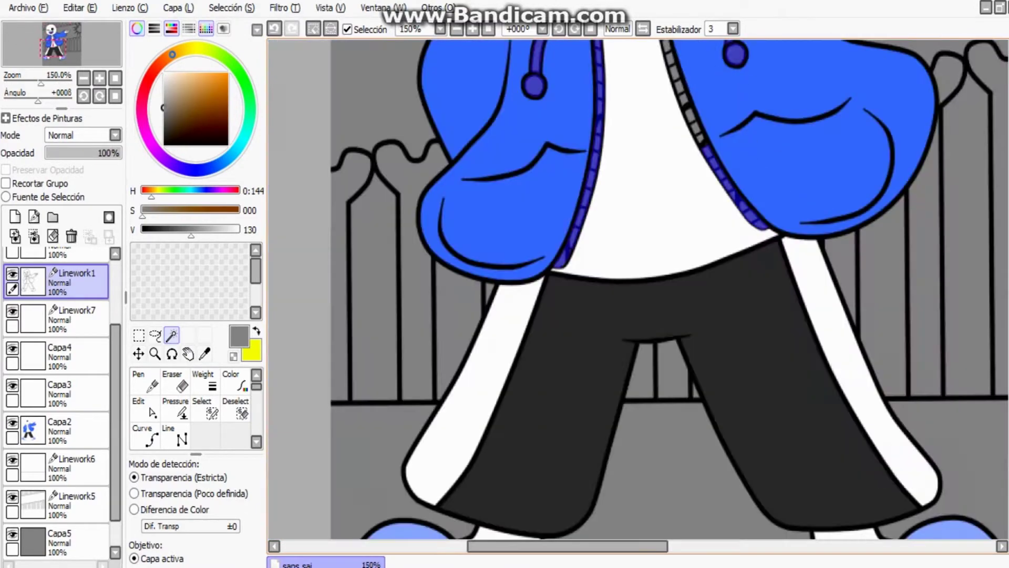
{"action": "scroll", "coordinate": [638, 295], "scroll_direction": "up", "scroll_amount": 3}
{"action": "scroll", "coordinate": [638, 295], "scroll_direction": "down", "scroll_amount": 1}
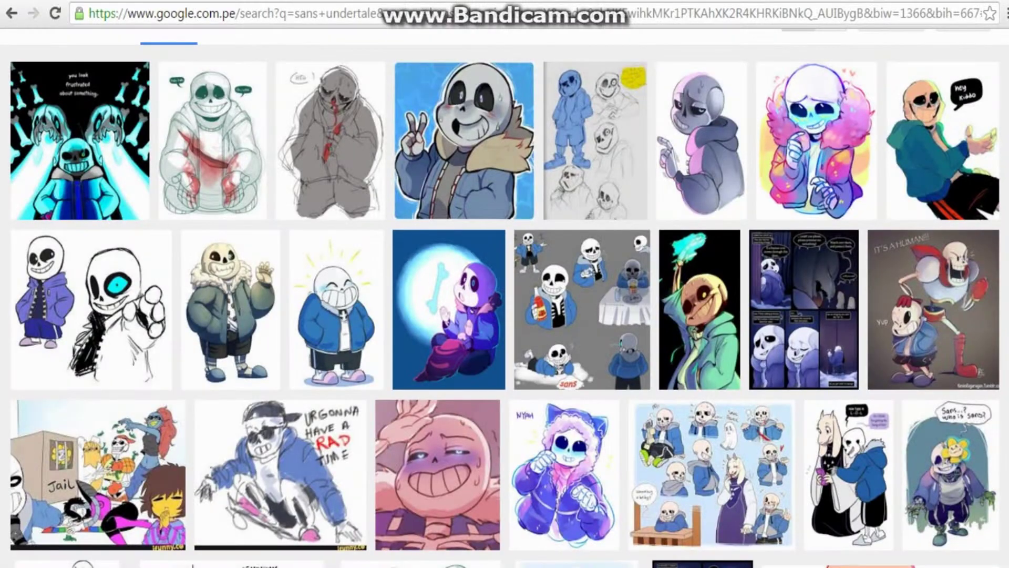
Step: Switch from the reference images back to PaintTool SAI and paint the selected areas light grey on Capa2
{"action": "left_click", "coordinate": [251, 566]}
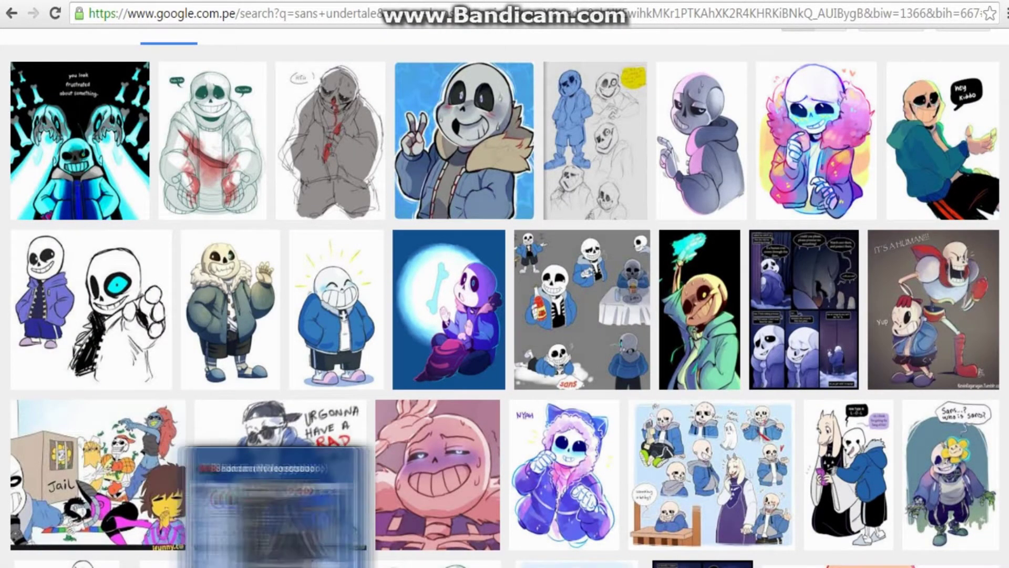
{"action": "scroll", "coordinate": [637, 295], "scroll_direction": "up", "scroll_amount": 2}
{"action": "left_click", "coordinate": [74, 428]}
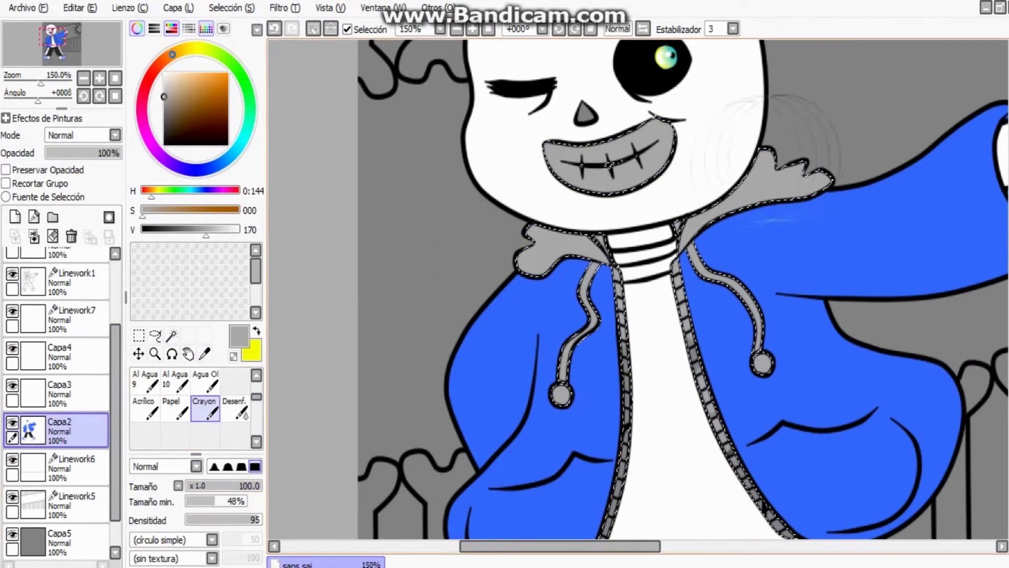
{"action": "scroll", "coordinate": [733, 399], "scroll_direction": "down", "scroll_amount": 3}
{"action": "scroll", "coordinate": [638, 294], "scroll_direction": "up", "scroll_amount": 3}
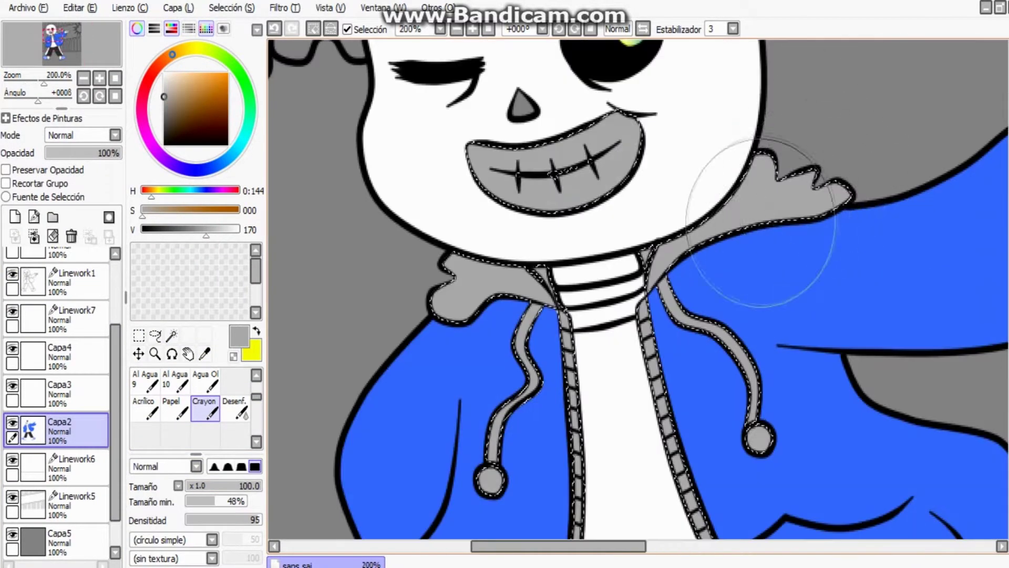
Step: Paint the selected smile white, restore the light grey on the collar, and clear the selection
{"action": "left_click", "coordinate": [683, 199], "text": "alt"}
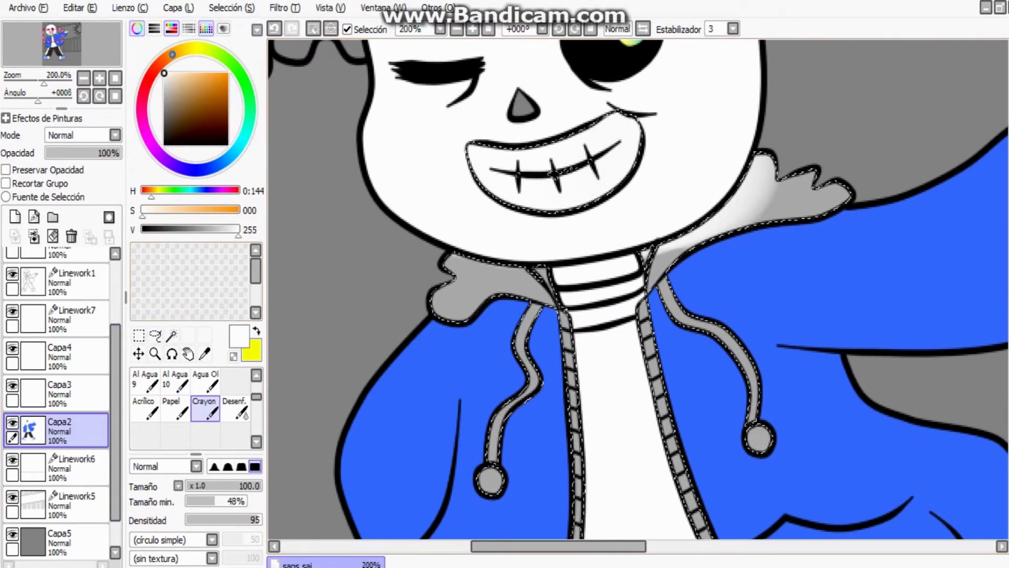
{"action": "left_click", "coordinate": [489, 476], "text": "alt"}
{"action": "key", "text": "ctrl+d"}
{"action": "scroll", "coordinate": [638, 294], "scroll_direction": "up", "scroll_amount": 3}
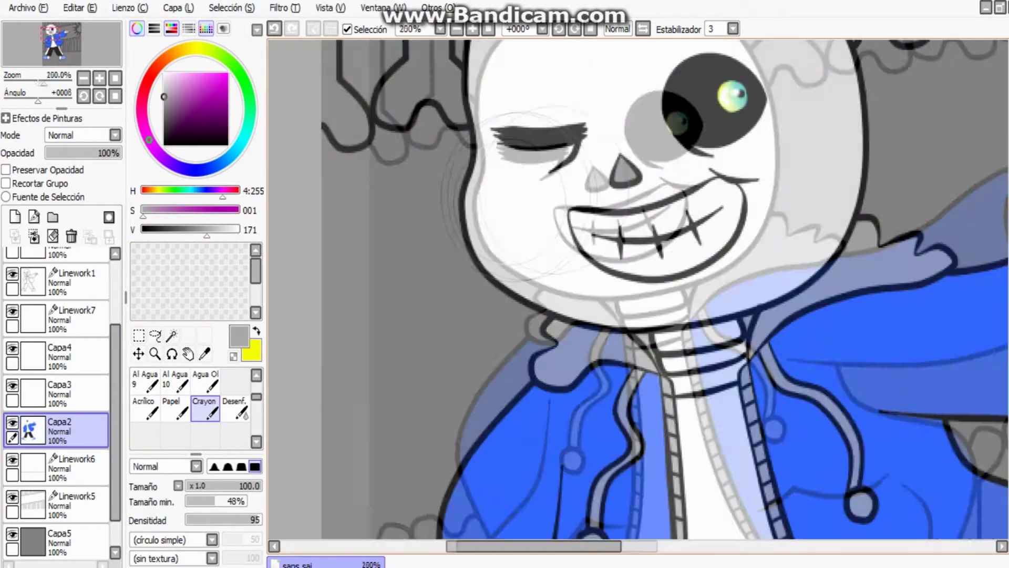
Step: Select the nose interior on Linework1, paint it black on Capa2 with the Crayon brush, and clear the selection
{"action": "scroll", "coordinate": [578, 179], "scroll_direction": "up", "scroll_amount": 2}
{"action": "left_click", "coordinate": [74, 282]}
{"action": "left_click", "coordinate": [172, 335]}
{"action": "left_click", "coordinate": [575, 178]}
{"action": "left_click", "coordinate": [73, 431]}
{"action": "left_click", "coordinate": [578, 208], "text": "alt"}
{"action": "left_click", "coordinate": [205, 407]}
{"action": "left_click_drag", "start_coordinate": [565, 168], "coordinate": [583, 194]}
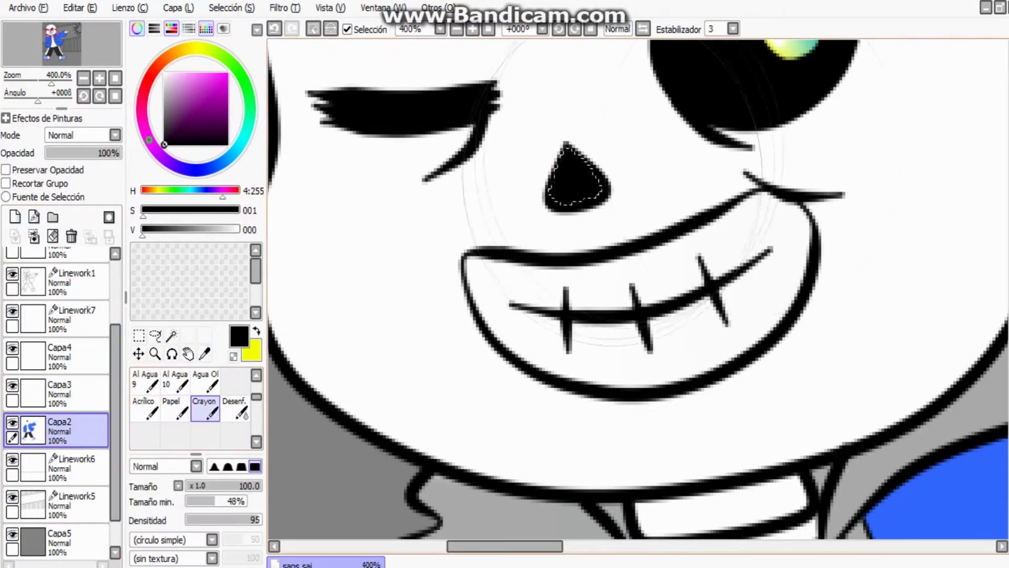
{"action": "key", "text": "ctrl+d"}
Step: Select the interior of the heart with the magic wand on Linework3
{"action": "scroll", "coordinate": [631, 289], "scroll_direction": "down", "scroll_amount": 5}
{"action": "scroll", "coordinate": [735, 236], "scroll_direction": "up", "scroll_amount": 4}
{"action": "scroll", "coordinate": [57, 368], "scroll_direction": "up", "scroll_amount": 3}
{"action": "left_click", "coordinate": [73, 302]}
{"action": "left_click", "coordinate": [172, 335]}
{"action": "left_click", "coordinate": [872, 157]}
{"action": "left_click", "coordinate": [74, 265]}
{"action": "left_click", "coordinate": [872, 184]}
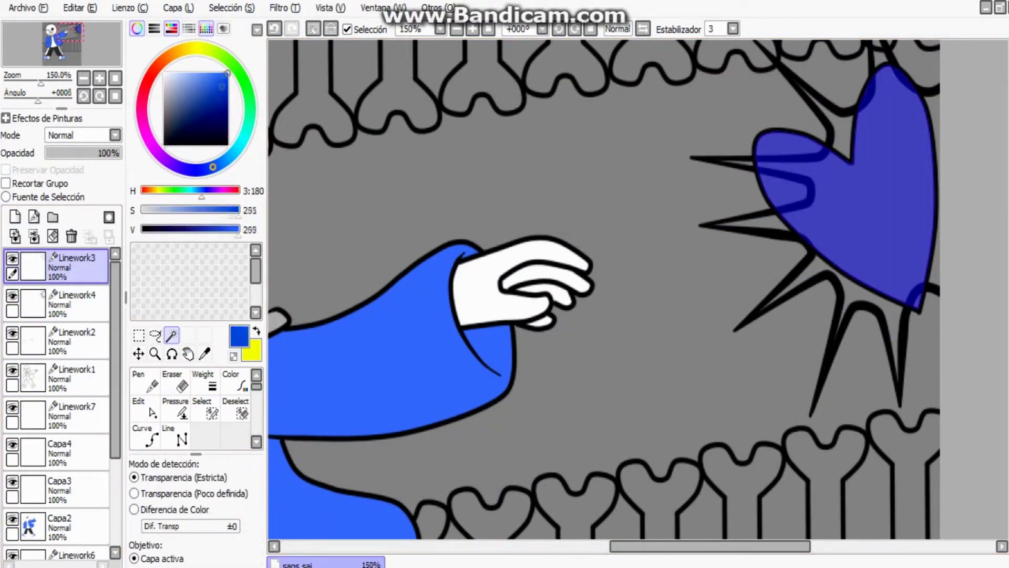
Step: Create a layer above Linework4, paint the heart solid blue with the Crayon brush, and clear the selection
{"action": "left_click", "coordinate": [74, 302]}
{"action": "left_click", "coordinate": [14, 217]}
{"action": "left_click", "coordinate": [205, 407]}
{"action": "left_click_drag", "start_coordinate": [841, 131], "coordinate": [893, 237]}
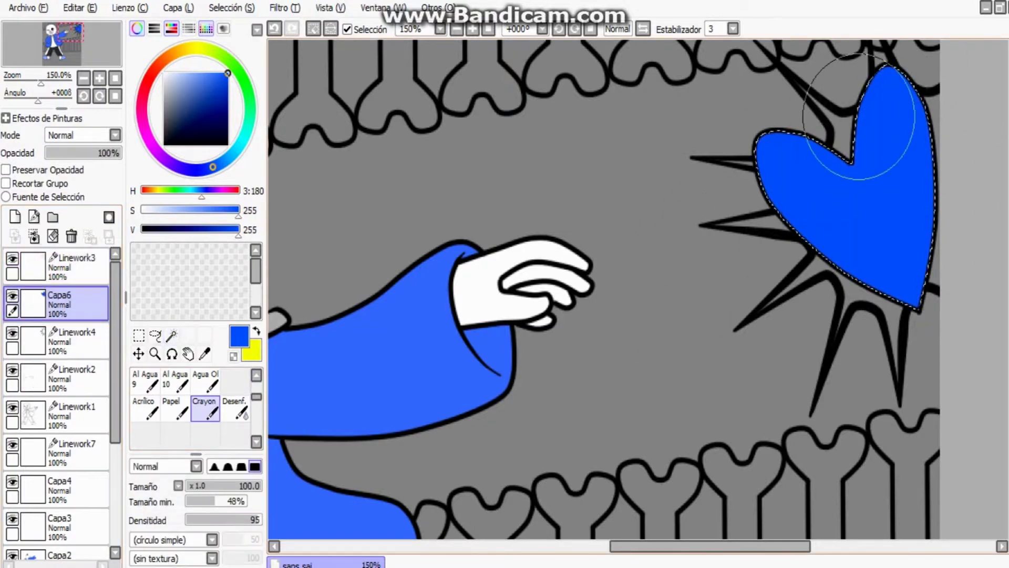
{"action": "scroll", "coordinate": [767, 226], "scroll_direction": "down", "scroll_amount": 3}
{"action": "scroll", "coordinate": [935, 153], "scroll_direction": "up", "scroll_amount": 4}
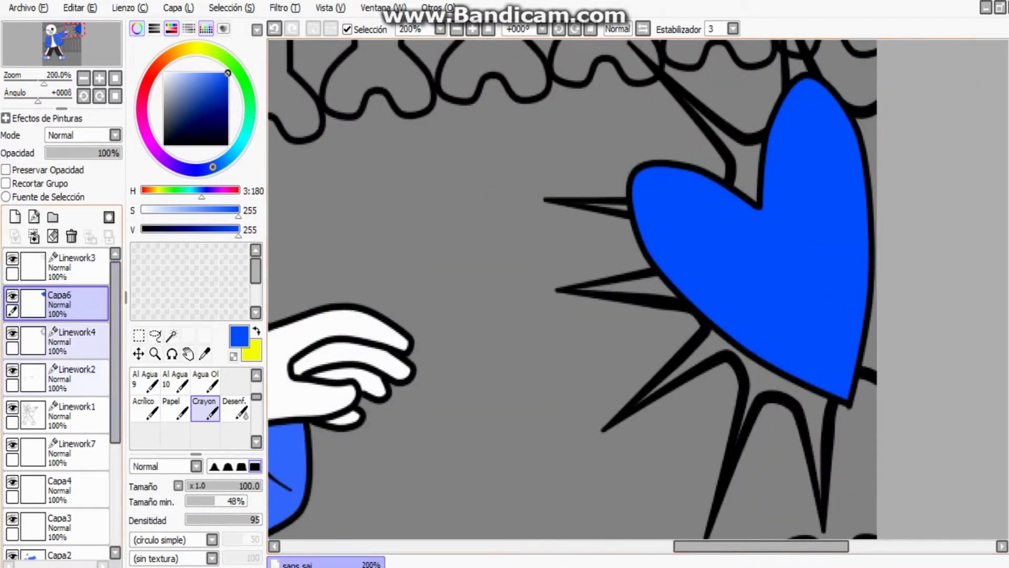
Step: Select the spiky burst around the heart on Linework4 and paint its left spike tips into the selection
{"action": "left_click", "coordinate": [74, 339]}
{"action": "left_click", "coordinate": [172, 335]}
{"action": "left_click", "coordinate": [736, 342]}
{"action": "scroll", "coordinate": [596, 398], "scroll_direction": "up", "scroll_amount": 1}
{"action": "left_click", "coordinate": [212, 413]}
{"action": "scroll", "coordinate": [597, 399], "scroll_direction": "up", "scroll_amount": 4}
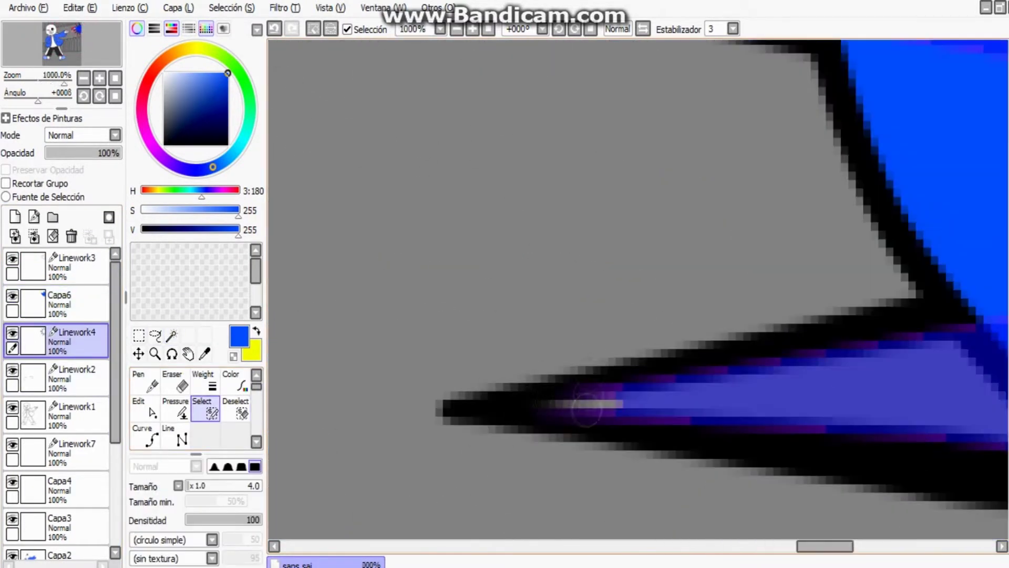
{"action": "scroll", "coordinate": [596, 398], "scroll_direction": "down", "scroll_amount": 3}
{"action": "scroll", "coordinate": [766, 396], "scroll_direction": "up", "scroll_amount": 2}
{"action": "left_click_drag", "start_coordinate": [655, 374], "coordinate": [782, 274]}
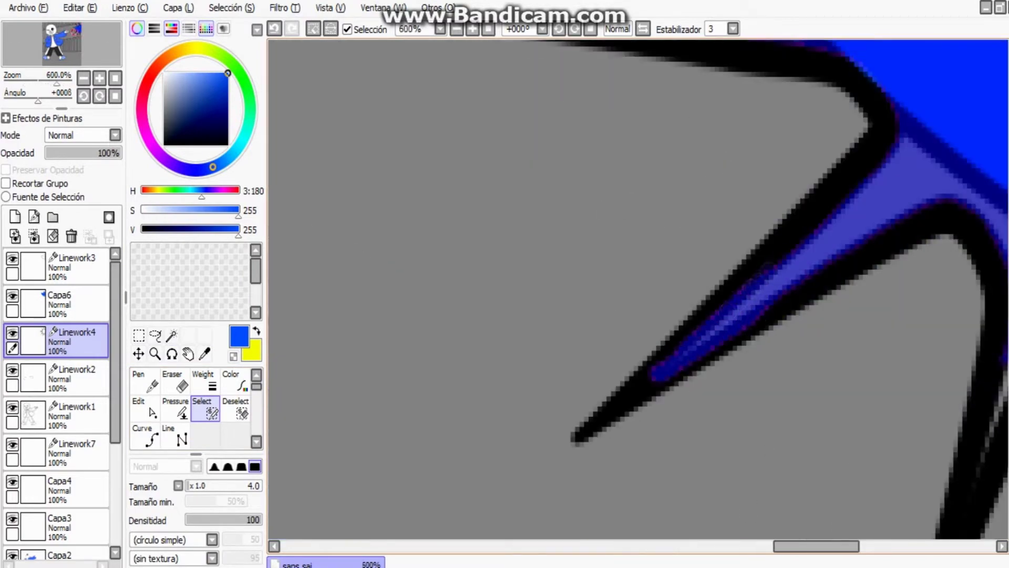
Step: Paint the tips of the lower and upper burst spikes into the selection with the Select pen
{"action": "scroll", "coordinate": [729, 301], "scroll_direction": "down", "scroll_amount": 2}
{"action": "scroll", "coordinate": [743, 496], "scroll_direction": "up", "scroll_amount": 2}
{"action": "left_click_drag", "start_coordinate": [743, 499], "coordinate": [838, 205]}
{"action": "scroll", "coordinate": [838, 205], "scroll_direction": "down", "scroll_amount": 2}
{"action": "scroll", "coordinate": [788, 198], "scroll_direction": "up", "scroll_amount": 2}
{"action": "scroll", "coordinate": [724, 129], "scroll_direction": "down", "scroll_amount": 2}
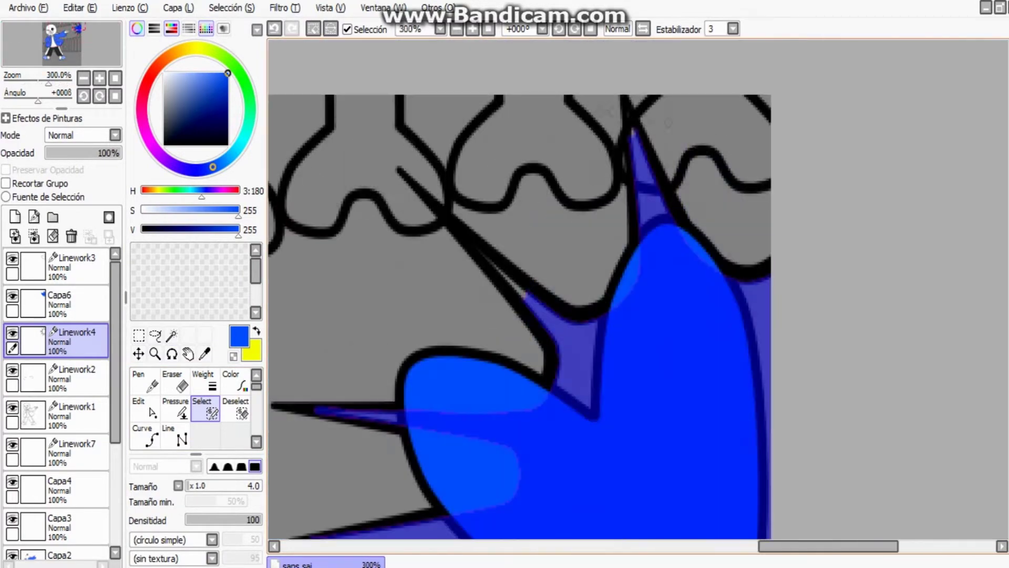
{"action": "scroll", "coordinate": [724, 128], "scroll_direction": "up", "scroll_amount": 3}
{"action": "left_click_drag", "start_coordinate": [612, 153], "coordinate": [583, 110]}
{"action": "scroll", "coordinate": [638, 288], "scroll_direction": "down", "scroll_amount": 10}
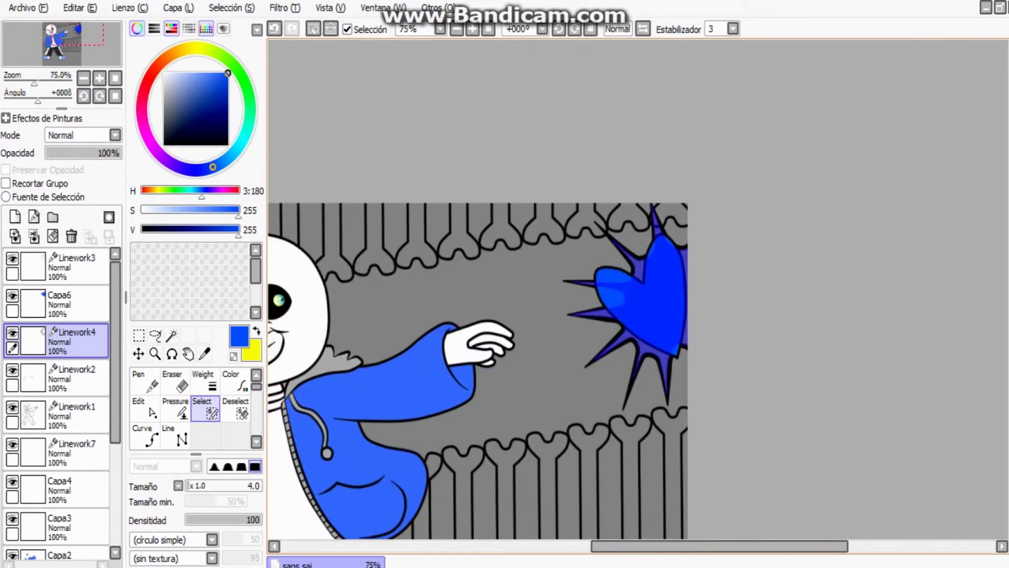
Step: Create a layer below Linework4 and paint the selected burst around the heart yellow
{"action": "key", "text": "x"}
{"action": "key", "text": "ctrl+shift+n"}
{"action": "left_click_drag", "start_coordinate": [74, 339], "coordinate": [73, 381]}
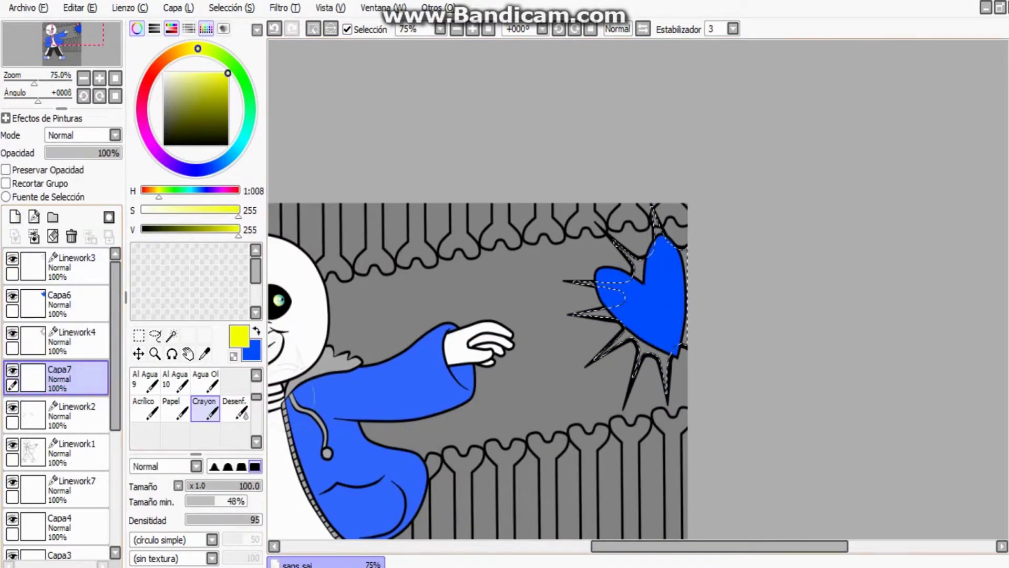
{"action": "scroll", "coordinate": [566, 350], "scroll_direction": "down", "scroll_amount": 3}
{"action": "scroll", "coordinate": [567, 350], "scroll_direction": "up", "scroll_amount": 1}
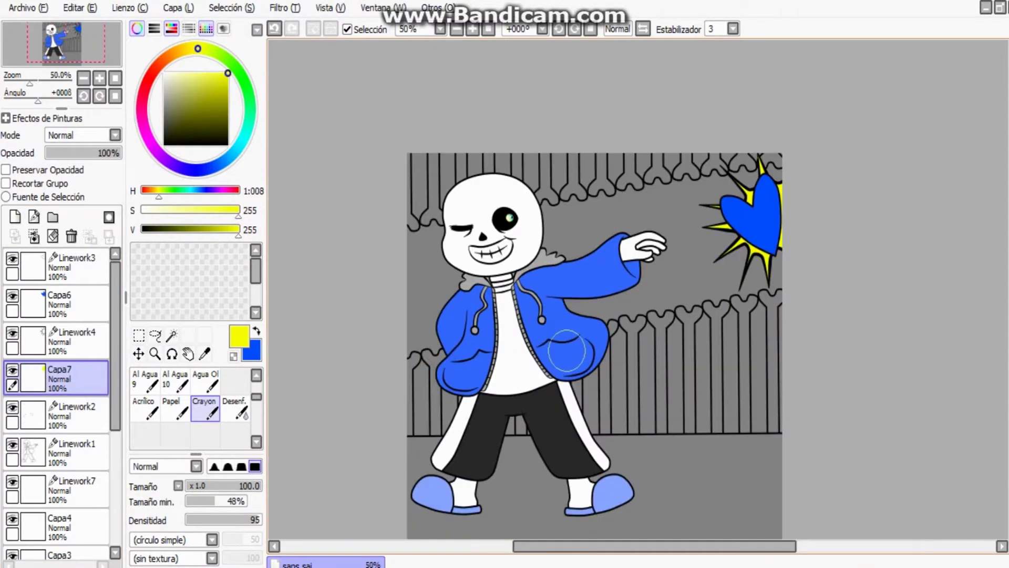
Step: Select the bones of the lower row with the magic wand on Linework5
{"action": "scroll", "coordinate": [58, 395], "scroll_direction": "down", "scroll_amount": 3}
{"action": "left_click", "coordinate": [73, 462]}
{"action": "scroll", "coordinate": [594, 347], "scroll_direction": "up", "scroll_amount": 3}
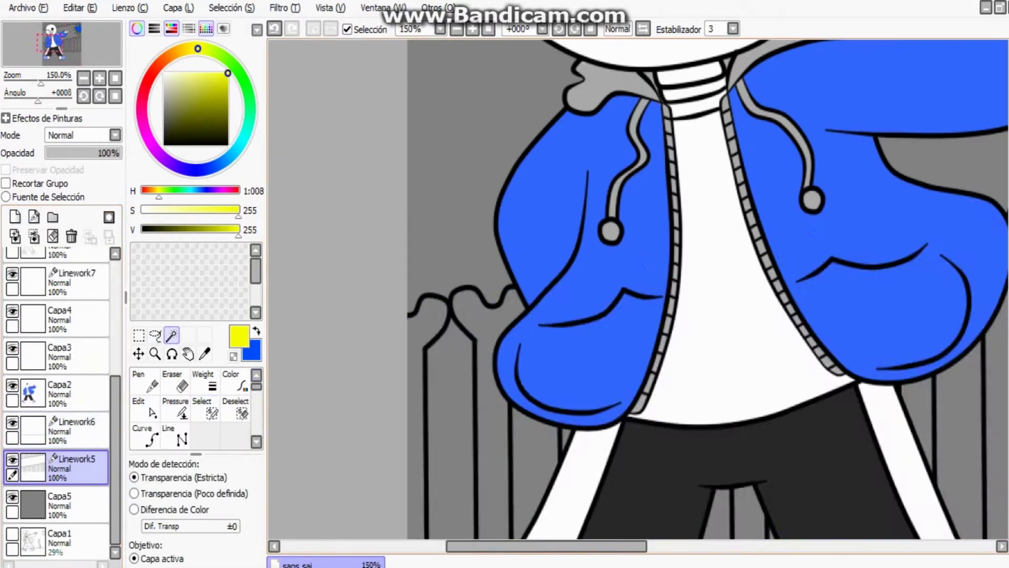
{"action": "scroll", "coordinate": [593, 347], "scroll_direction": "down", "scroll_amount": 3}
{"action": "scroll", "coordinate": [841, 317], "scroll_direction": "up", "scroll_amount": 4}
{"action": "left_click_drag", "start_coordinate": [762, 367], "coordinate": [420, 368]}
{"action": "scroll", "coordinate": [530, 294], "scroll_direction": "down", "scroll_amount": 4}
{"action": "scroll", "coordinate": [530, 295], "scroll_direction": "up", "scroll_amount": 3}
{"action": "scroll", "coordinate": [530, 294], "scroll_direction": "down", "scroll_amount": 3}
Step: Hide the character colour layer Capa2 and add the bones of the upper row to the selection
{"action": "left_click", "coordinate": [12, 385]}
{"action": "scroll", "coordinate": [526, 247], "scroll_direction": "up", "scroll_amount": 5}
{"action": "mouse_move", "coordinate": [562, 184]}
{"action": "left_mouse_down"}
{"action": "mouse_move", "coordinate": [336, 184]}
{"action": "mouse_move", "coordinate": [983, 184]}
{"action": "left_mouse_up"}
{"action": "scroll", "coordinate": [637, 294], "scroll_direction": "down", "scroll_amount": 6}
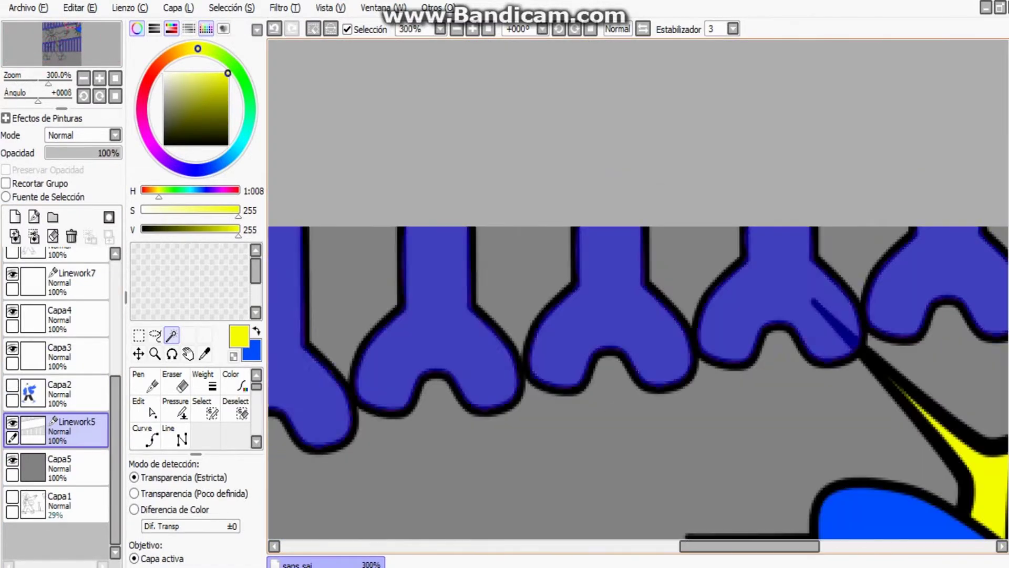
Step: Create a layer above Linework5 and paint the selected upper and lower bones white with the Crayon brush
{"action": "scroll", "coordinate": [515, 362], "scroll_direction": "up", "scroll_amount": 1}
{"action": "key", "text": "ctrl+shift+n"}
{"action": "scroll", "coordinate": [196, 407], "scroll_direction": "down", "scroll_amount": 1}
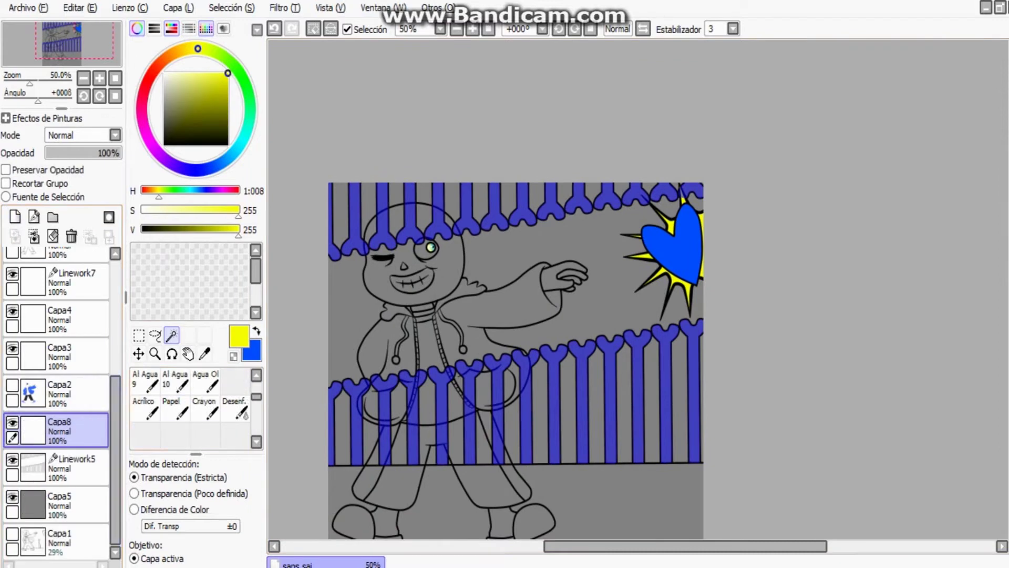
{"action": "left_click", "coordinate": [204, 407]}
{"action": "left_click", "coordinate": [164, 73]}
{"action": "left_click_drag", "start_coordinate": [336, 221], "coordinate": [699, 210]}
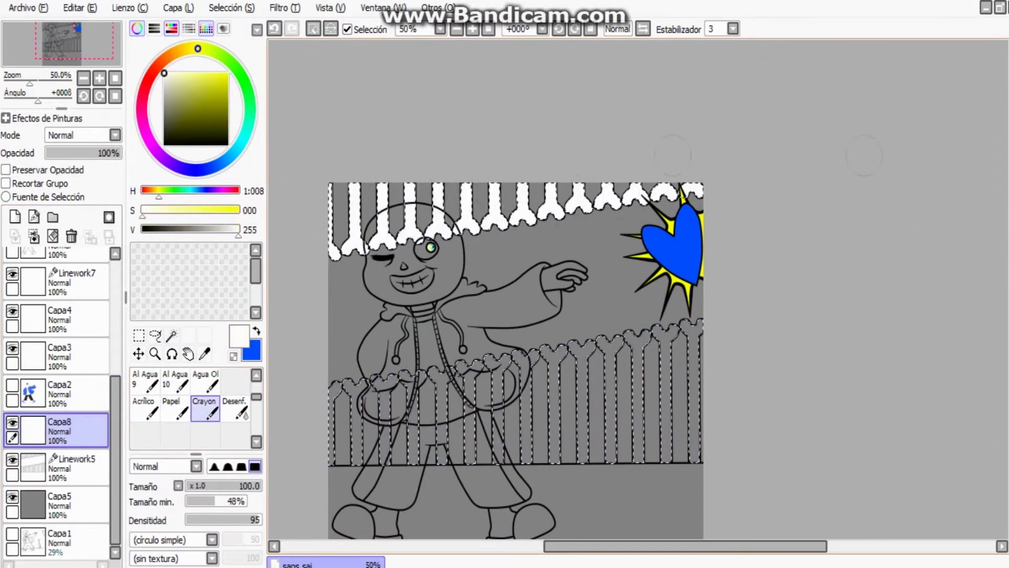
{"action": "left_click_drag", "start_coordinate": [699, 399], "coordinate": [336, 400]}
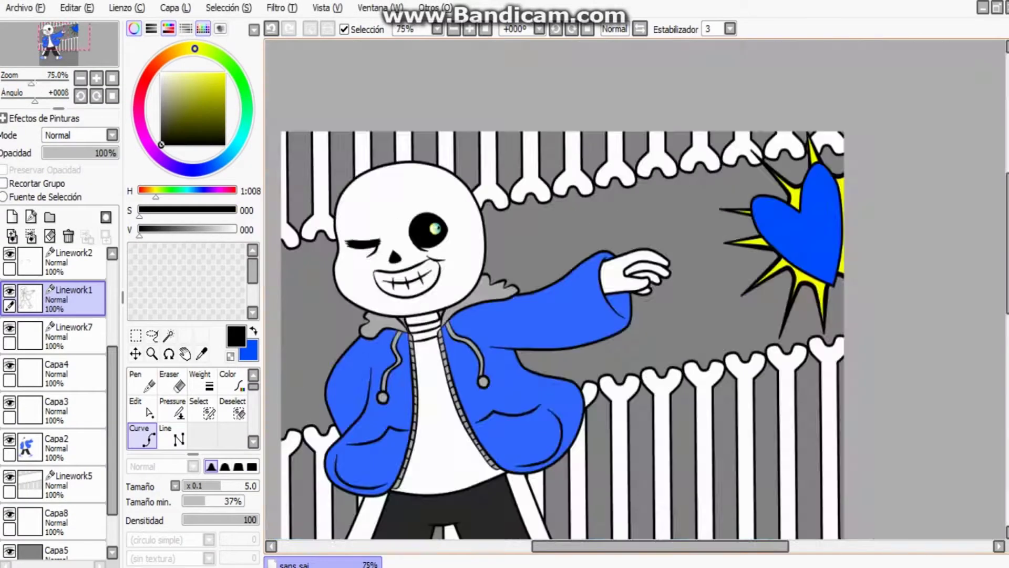
{"action": "left_click_drag", "start_coordinate": [488, 103], "coordinate": [570, 97]}
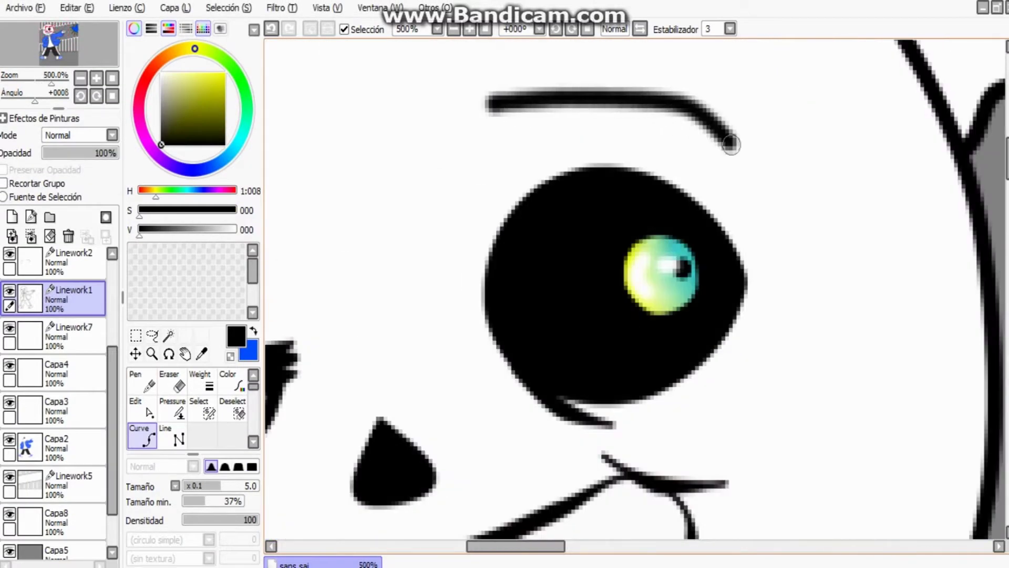
{"action": "key", "text": "ctrl+z"}
{"action": "key", "text": "ctrl+z"}
Step: Draw two curved eyebrows and a short line above the closed eye on Linework1, and taper their ends with the Pressure tool
{"action": "key", "text": "minus"}
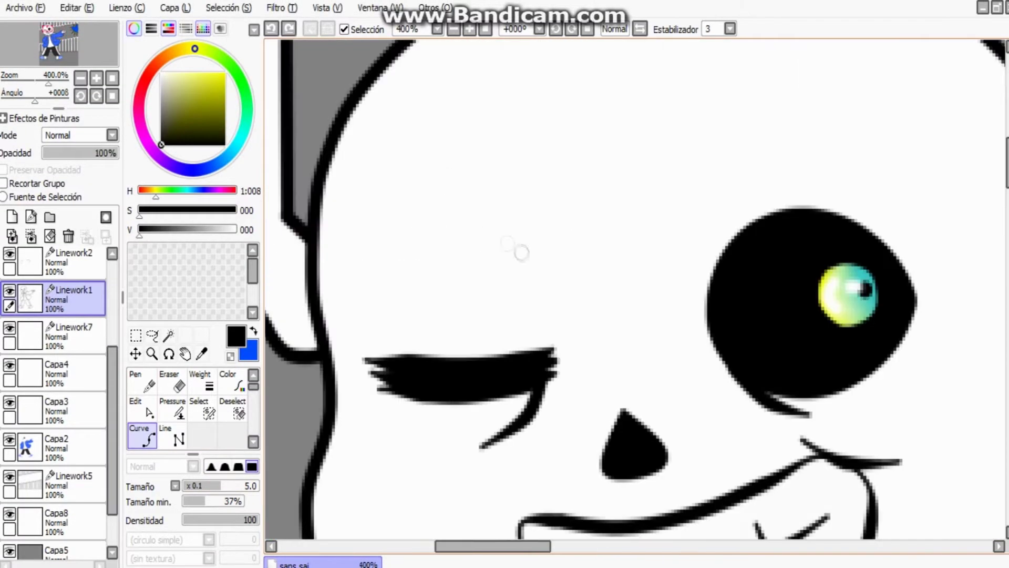
{"action": "key", "text": "minus"}
{"action": "left_click_drag", "start_coordinate": [526, 315], "coordinate": [591, 316]}
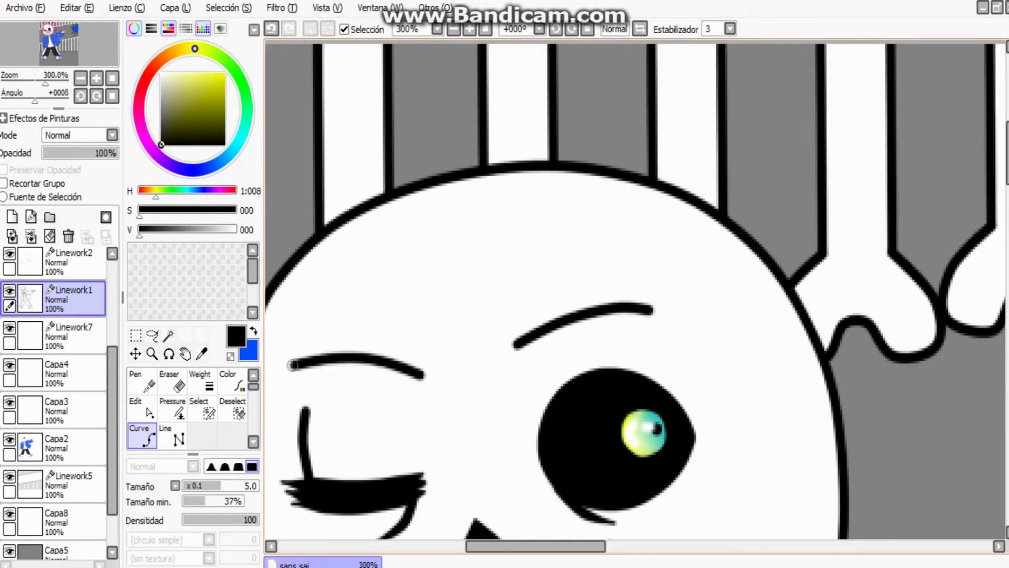
{"action": "left_click_drag", "start_coordinate": [293, 364], "coordinate": [322, 302]}
{"action": "left_click", "coordinate": [173, 410]}
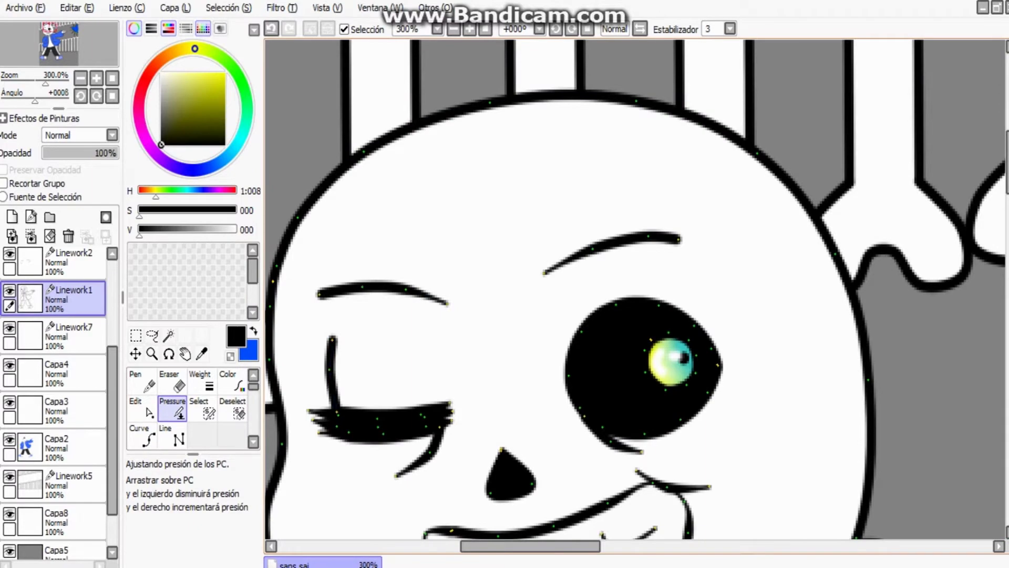
{"action": "key", "text": "minus"}
{"action": "key", "text": "minus"}
{"action": "key", "text": "minus"}
{"action": "key", "text": "minus"}
{"action": "key", "text": "minus"}
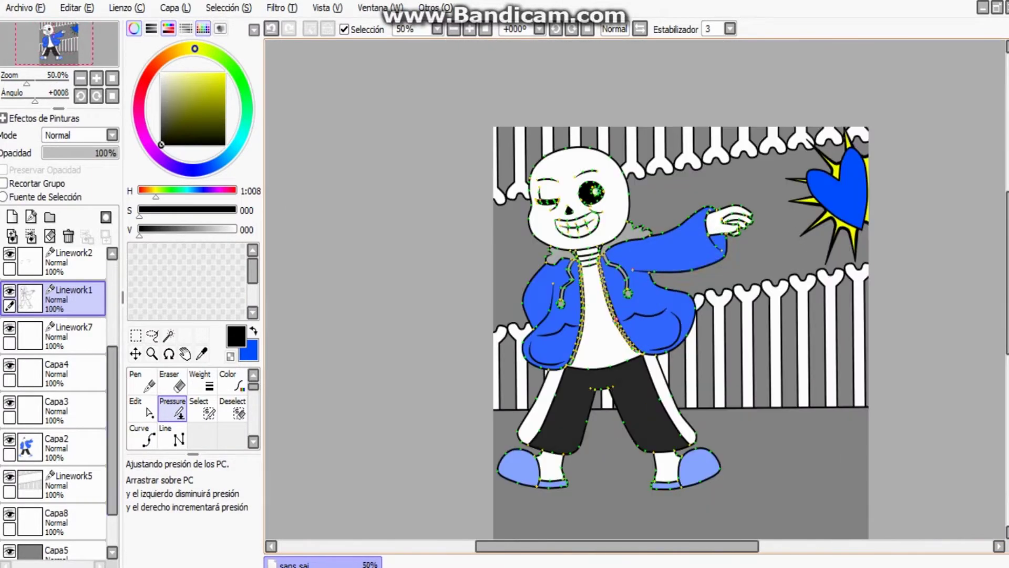
Step: Select the background between and around the bones with the magic wand on Linework5
{"action": "left_click", "coordinate": [73, 550]}
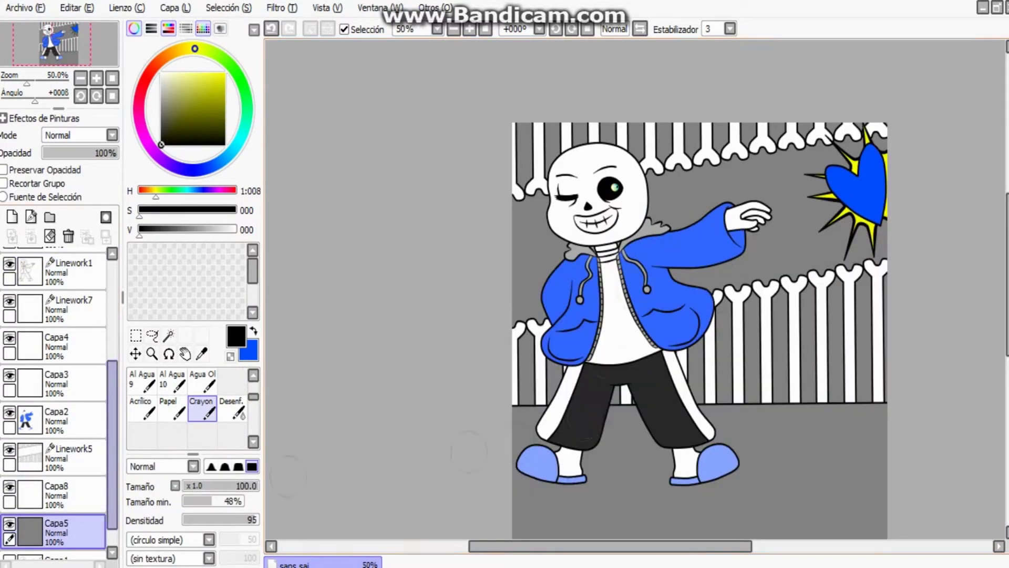
{"action": "left_click", "coordinate": [74, 452]}
{"action": "left_click", "coordinate": [168, 334]}
{"action": "left_click", "coordinate": [788, 236]}
{"action": "key", "text": "plus"}
{"action": "key", "text": "plus"}
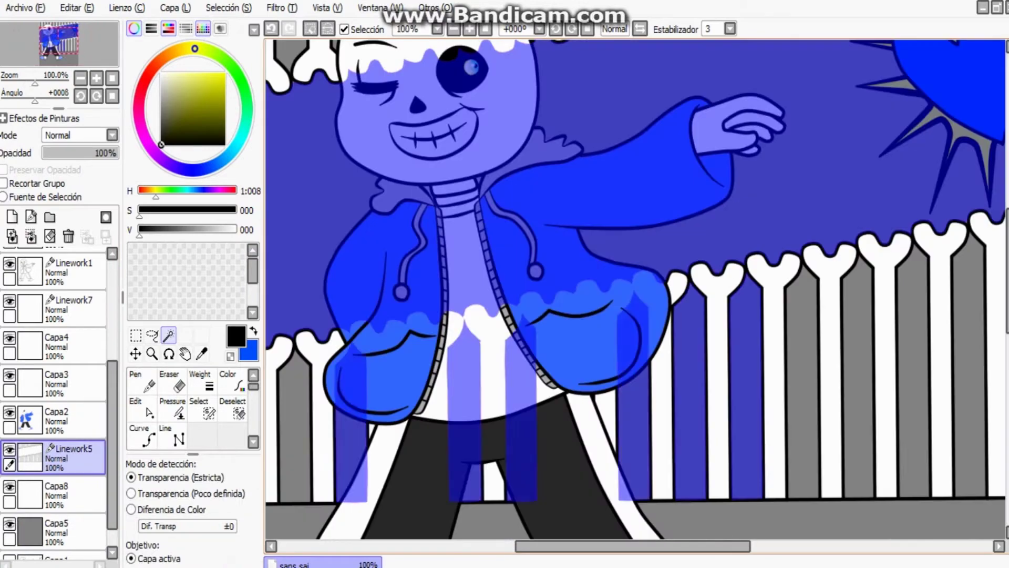
{"action": "key", "text": "minus"}
{"action": "key", "text": "minus"}
{"action": "key", "text": "minus"}
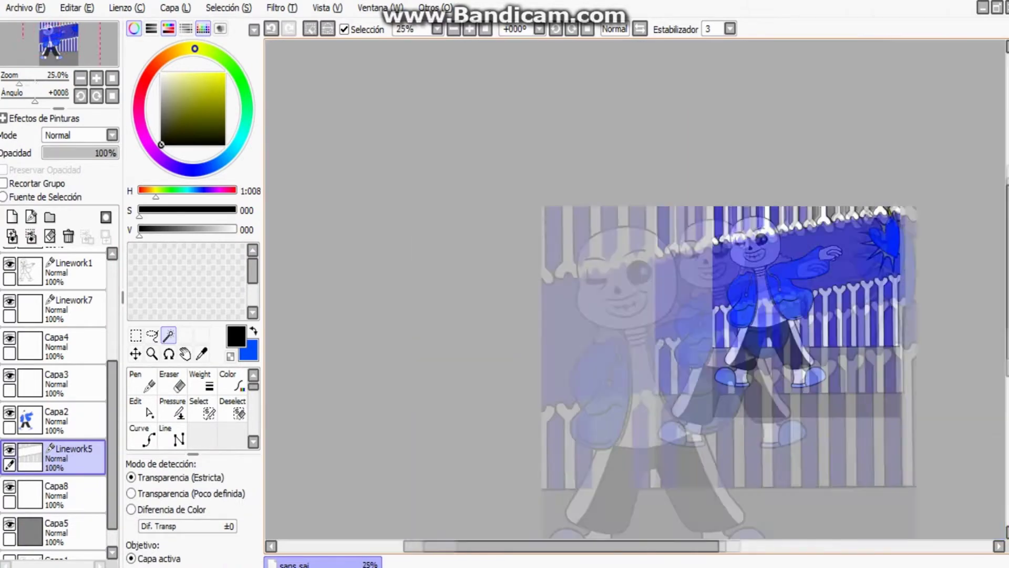
{"action": "key", "text": "plus"}
{"action": "key", "text": "plus"}
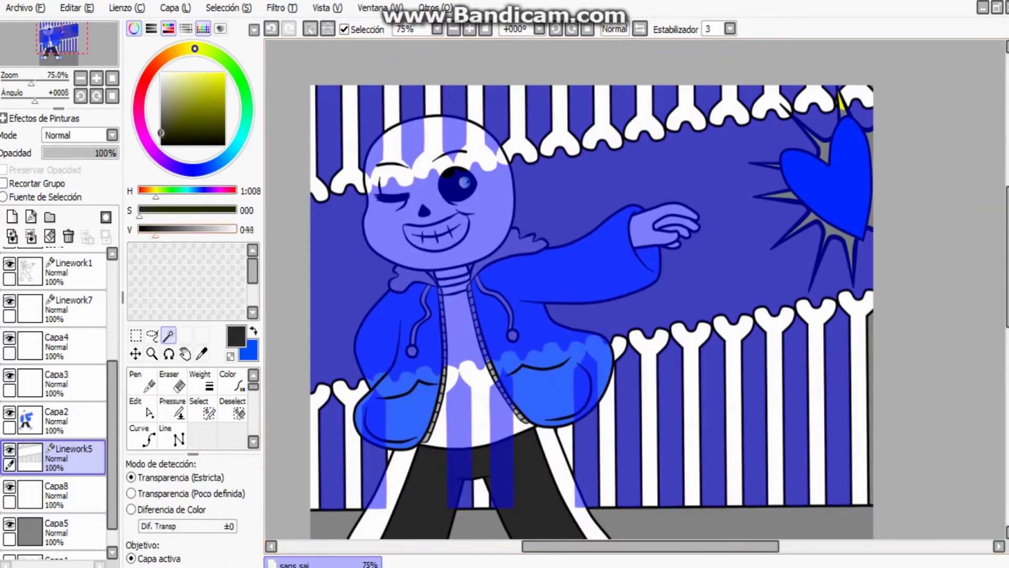
Step: Paint the selected background near-black, with value 24, on Capa8 using the Crayon brush
{"action": "left_click", "coordinate": [73, 489]}
{"action": "left_click", "coordinate": [202, 402]}
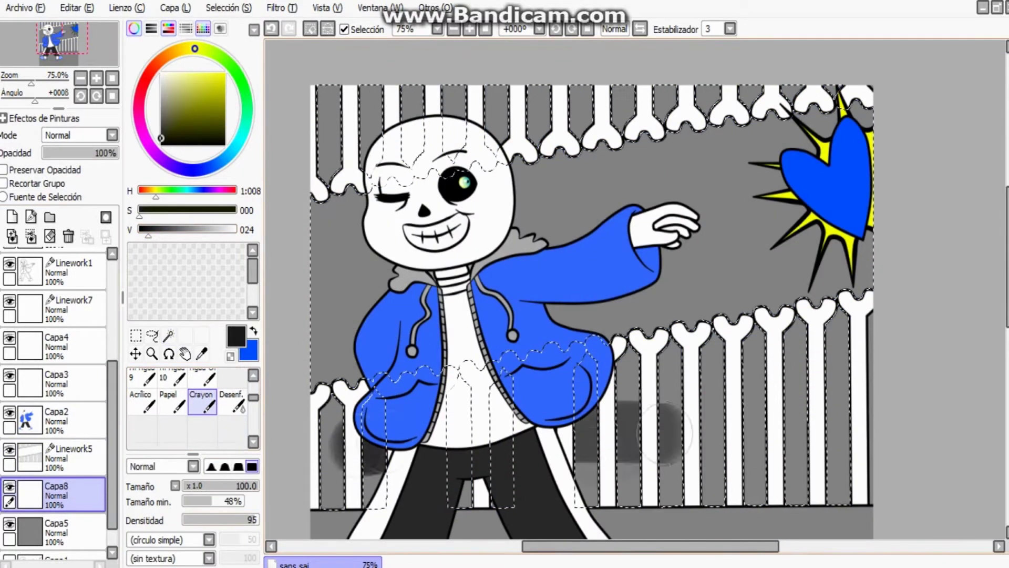
{"action": "left_click_drag", "start_coordinate": [683, 283], "coordinate": [851, 247]}
{"action": "mouse_move", "coordinate": [933, 257]}
{"action": "left_mouse_down"}
{"action": "mouse_move", "coordinate": [331, 137]}
{"action": "mouse_move", "coordinate": [273, 357]}
{"action": "left_mouse_up"}
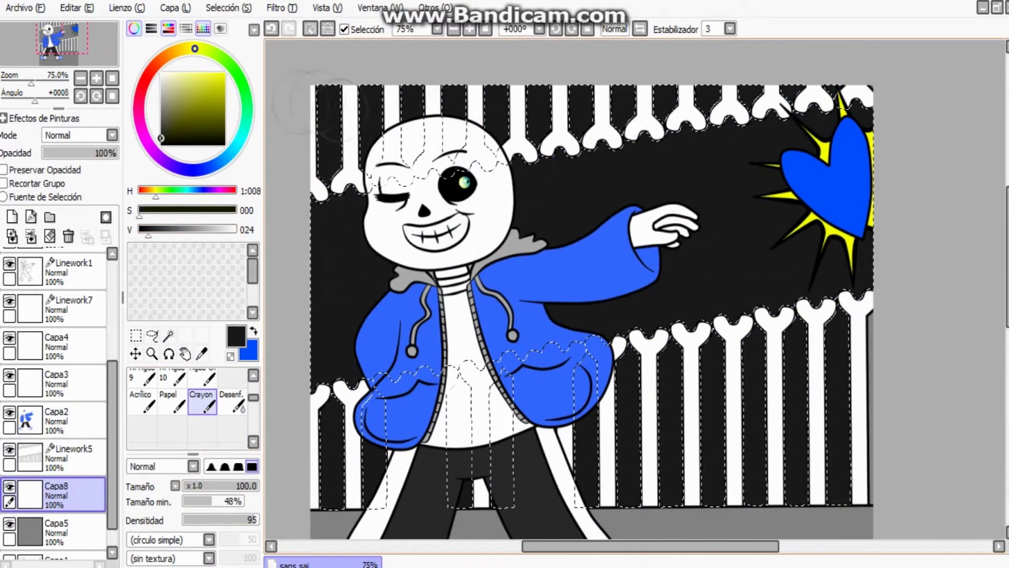
Step: Select the background around the bones again on Linework5 and touch up its near-black fill on Capa8
{"action": "left_click", "coordinate": [74, 451]}
{"action": "left_click", "coordinate": [168, 335]}
{"action": "left_click", "coordinate": [578, 158]}
{"action": "scroll", "coordinate": [578, 294], "scroll_direction": "up", "scroll_amount": 3}
{"action": "scroll", "coordinate": [578, 294], "scroll_direction": "down", "scroll_amount": 5}
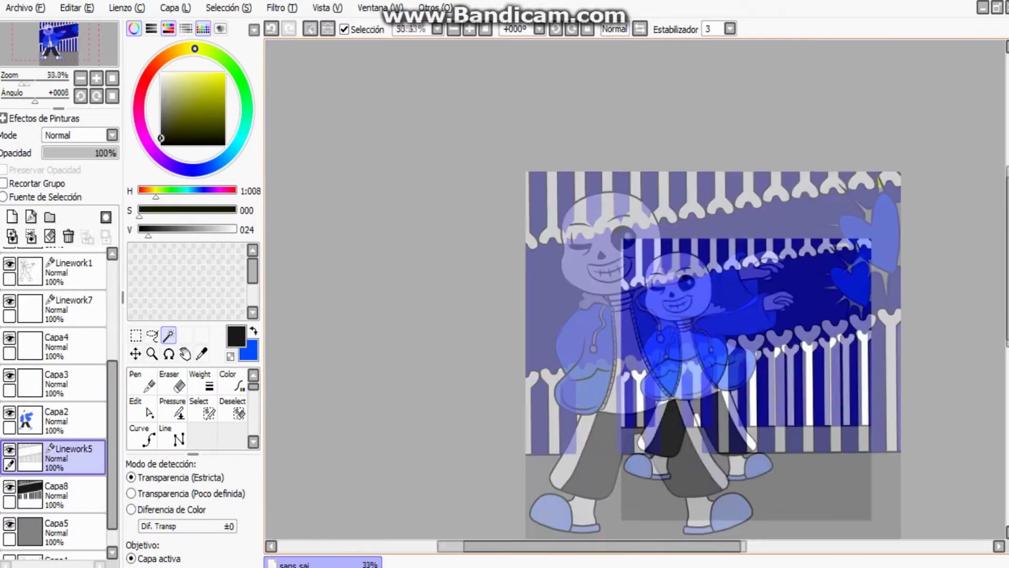
{"action": "left_click", "coordinate": [73, 489]}
{"action": "left_click", "coordinate": [201, 402]}
{"action": "scroll", "coordinate": [631, 294], "scroll_direction": "up", "scroll_amount": 1}
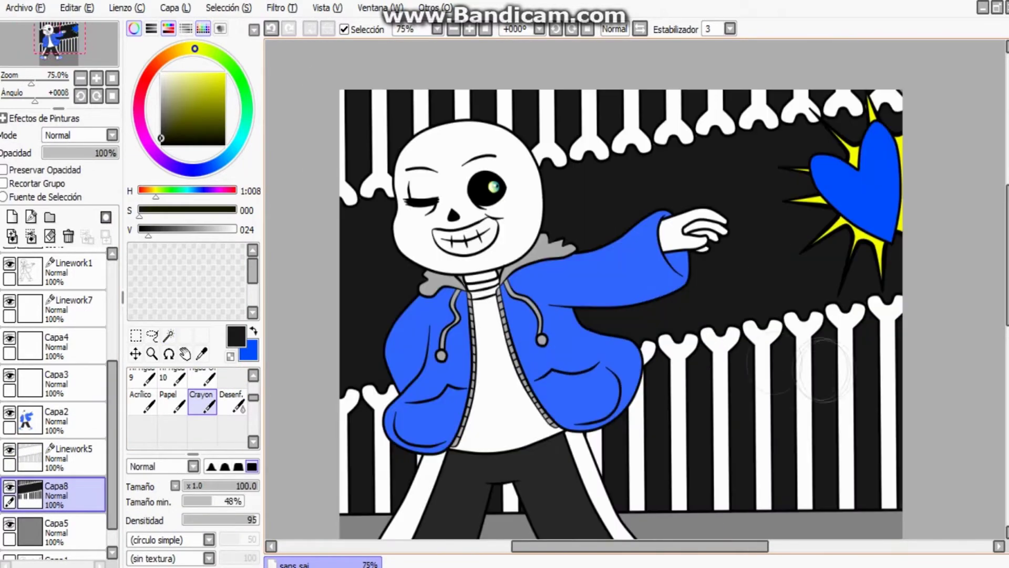
Step: Create a layer above Capa2 and select Sans's head with the magic wand on Linework1
{"action": "left_click", "coordinate": [74, 421]}
{"action": "left_click", "coordinate": [11, 216]}
{"action": "left_click", "coordinate": [168, 335]}
{"action": "left_click", "coordinate": [73, 270]}
{"action": "scroll", "coordinate": [579, 263], "scroll_direction": "up", "scroll_amount": 1}
{"action": "left_click", "coordinate": [420, 131]}
{"action": "scroll", "coordinate": [500, 273], "scroll_direction": "up", "scroll_amount": 4}
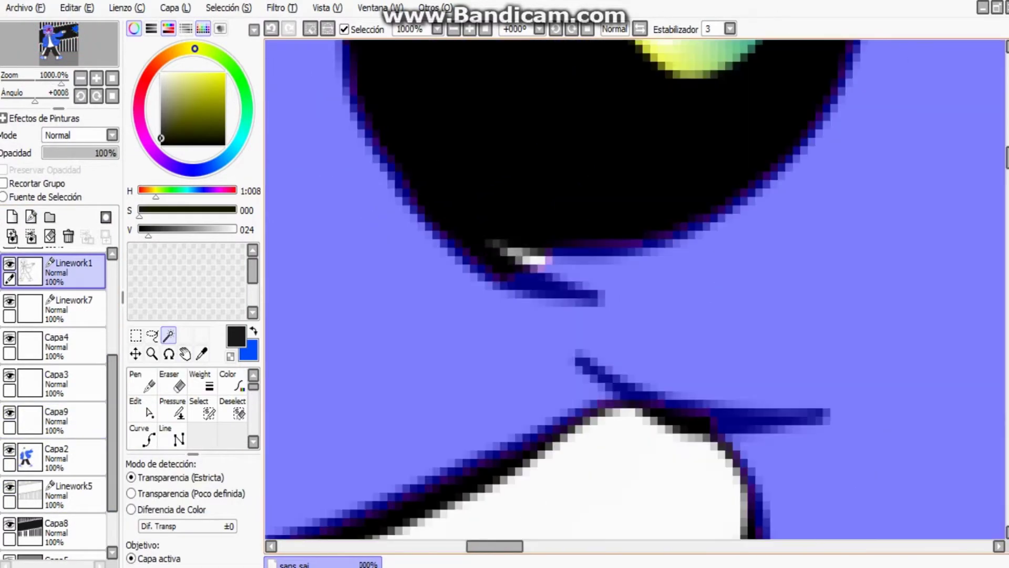
Step: Add the neck, the outstretched hand with its fingers, and both ankles to the selection
{"action": "scroll", "coordinate": [499, 273], "scroll_direction": "down", "scroll_amount": 8}
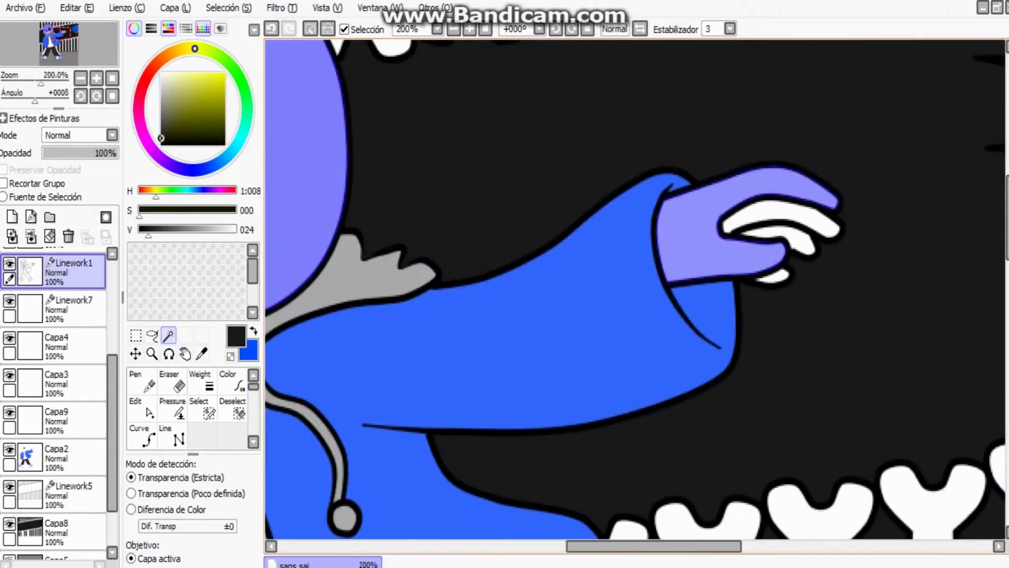
{"action": "scroll", "coordinate": [630, 294], "scroll_direction": "up", "scroll_amount": 3}
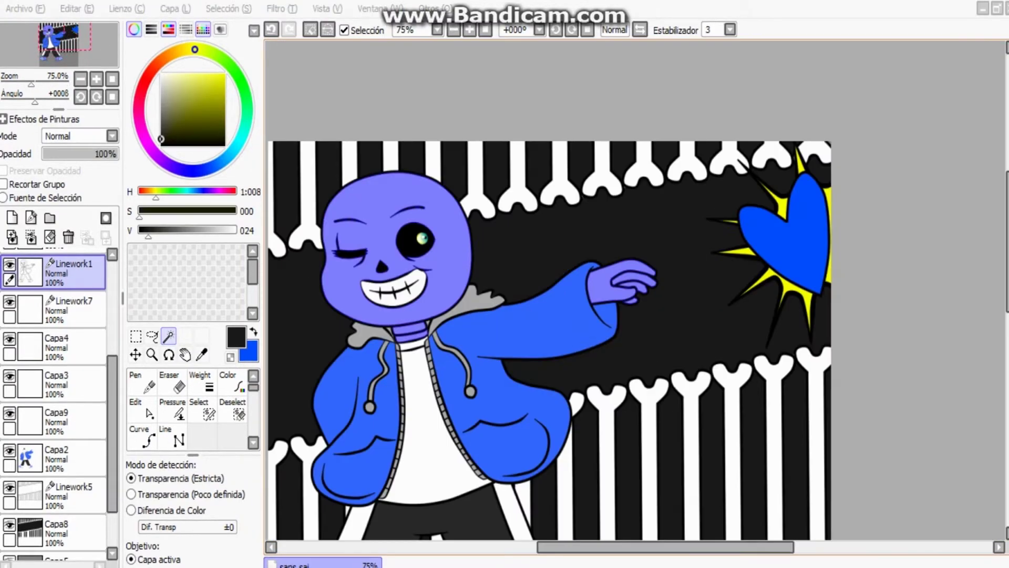
{"action": "scroll", "coordinate": [631, 294], "scroll_direction": "down", "scroll_amount": 3}
{"action": "scroll", "coordinate": [631, 294], "scroll_direction": "up", "scroll_amount": 2}
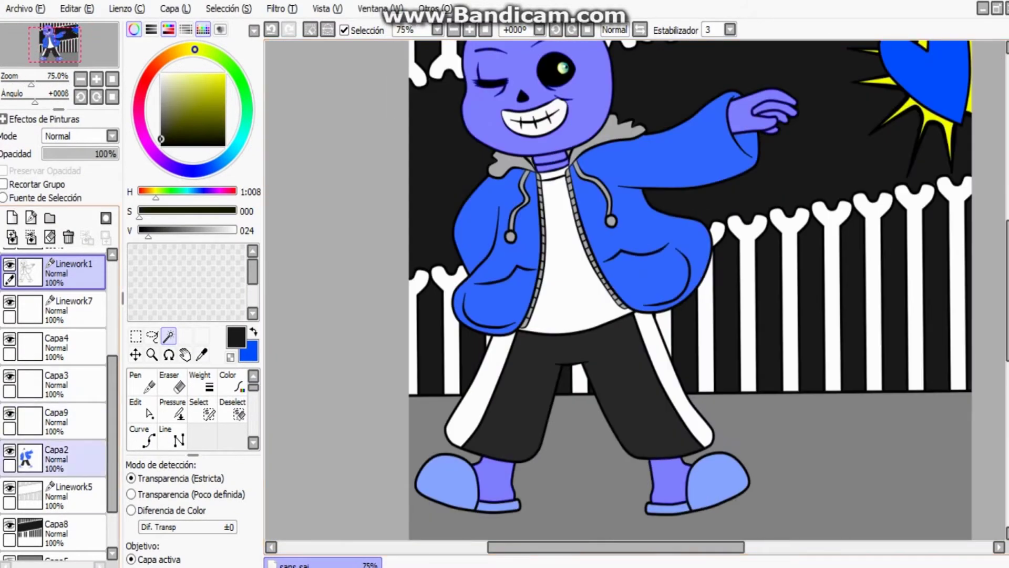
Step: Shade the edge of the head, the fingers and the underside of the hand light grey, value 226, on Capa9
{"action": "left_click", "coordinate": [74, 421]}
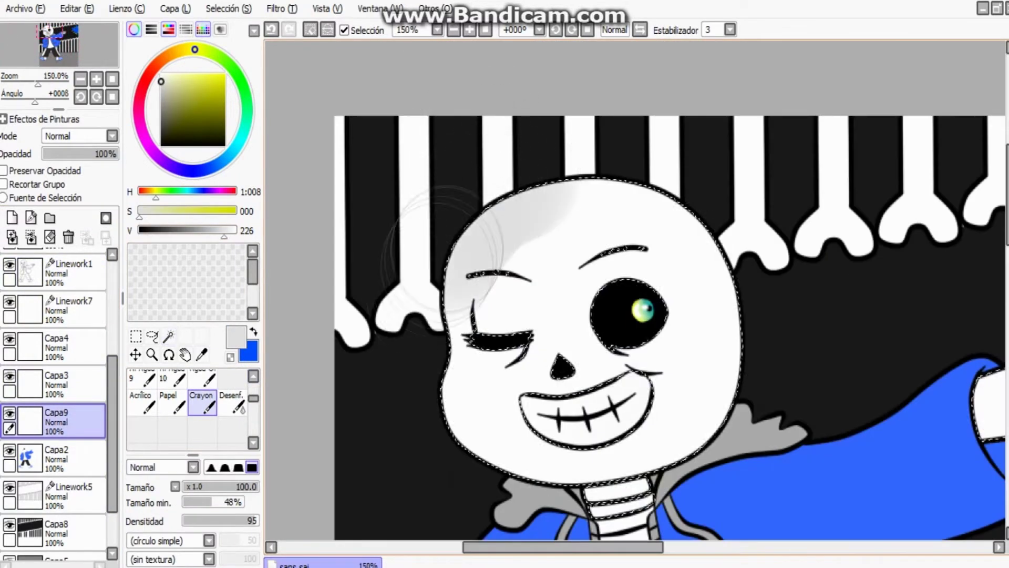
{"action": "scroll", "coordinate": [914, 368], "scroll_direction": "up", "scroll_amount": 4}
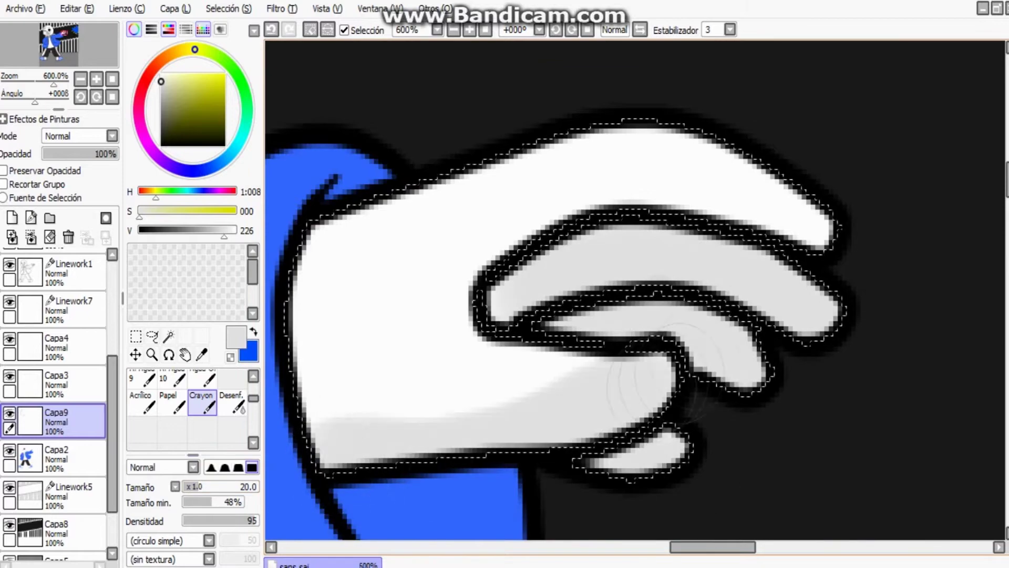
{"action": "left_click_drag", "start_coordinate": [599, 394], "coordinate": [626, 425]}
Step: Shade the upper and inner edges of both ankles light grey with the size 20 Crayon brush
{"action": "scroll", "coordinate": [610, 263], "scroll_direction": "down", "scroll_amount": 8}
{"action": "scroll", "coordinate": [678, 431], "scroll_direction": "up", "scroll_amount": 6}
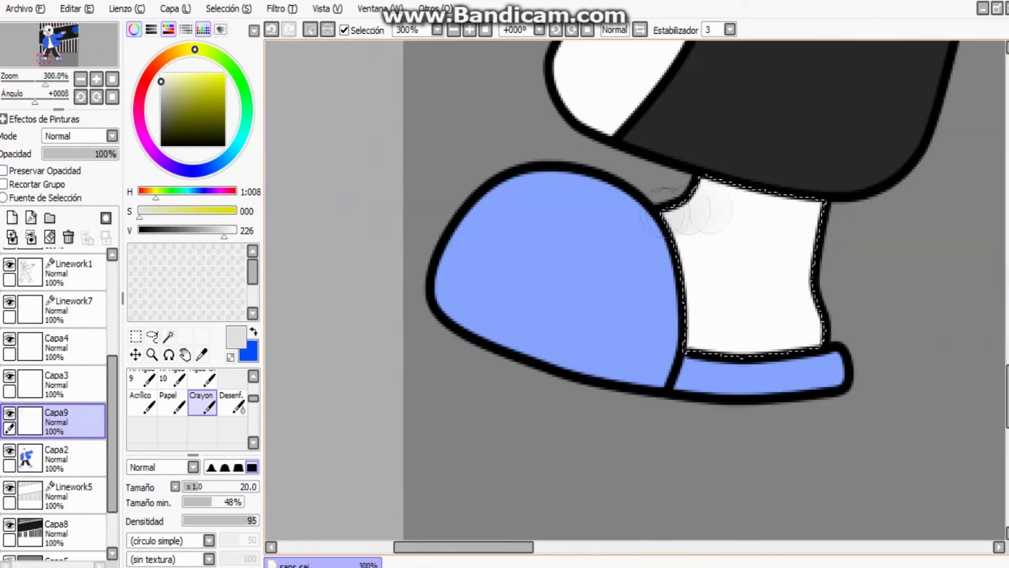
{"action": "scroll", "coordinate": [709, 210], "scroll_direction": "down", "scroll_amount": 6}
{"action": "scroll", "coordinate": [699, 293], "scroll_direction": "up", "scroll_amount": 6}
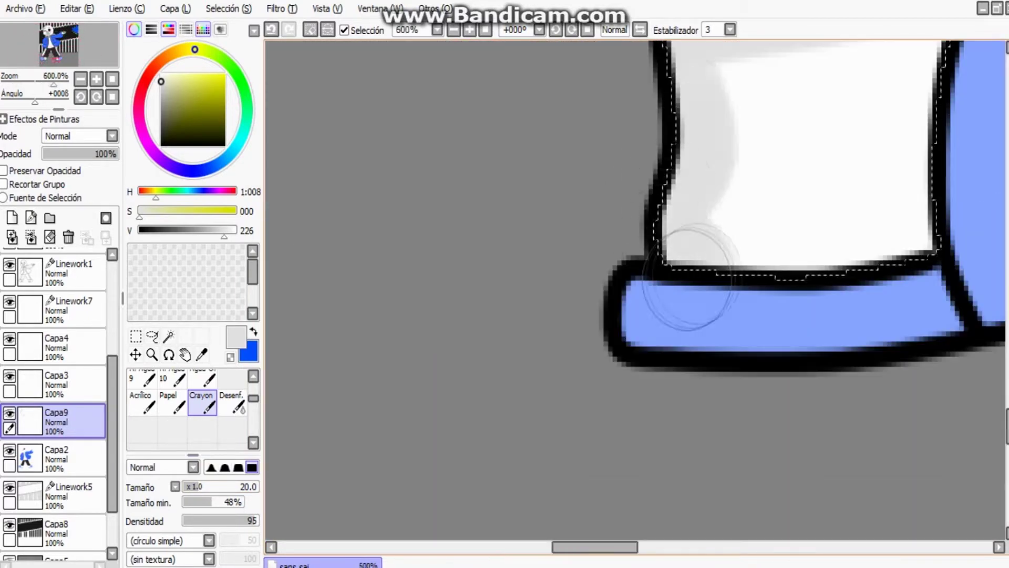
{"action": "scroll", "coordinate": [746, 237], "scroll_direction": "down", "scroll_amount": 2}
Step: Soften the grey shading on the ankles with the size 25 blur brush
{"action": "left_click", "coordinate": [231, 402]}
{"action": "scroll", "coordinate": [669, 219], "scroll_direction": "up", "scroll_amount": 3}
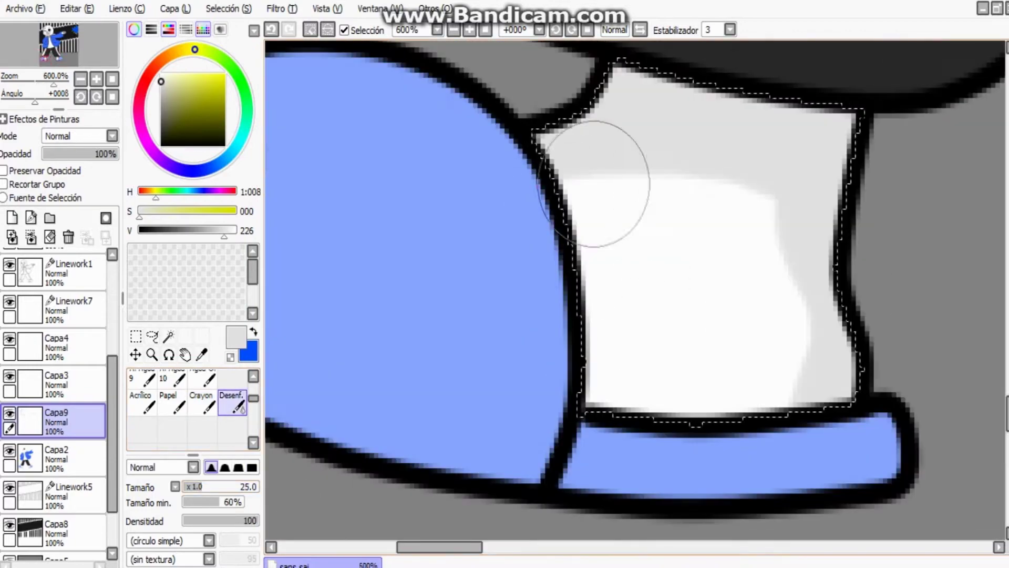
{"action": "scroll", "coordinate": [594, 183], "scroll_direction": "down", "scroll_amount": 6}
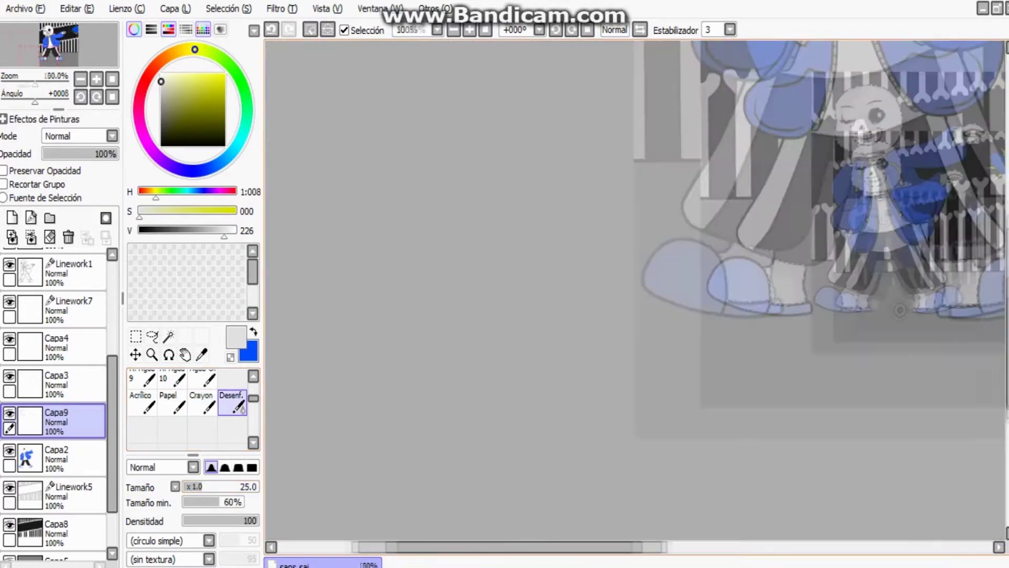
{"action": "scroll", "coordinate": [604, 210], "scroll_direction": "up", "scroll_amount": 5}
{"action": "scroll", "coordinate": [604, 210], "scroll_direction": "down", "scroll_amount": 5}
Step: Blend the grey shading on the head and hand into the white with the blur brush
{"action": "scroll", "coordinate": [621, 181], "scroll_direction": "up", "scroll_amount": 5}
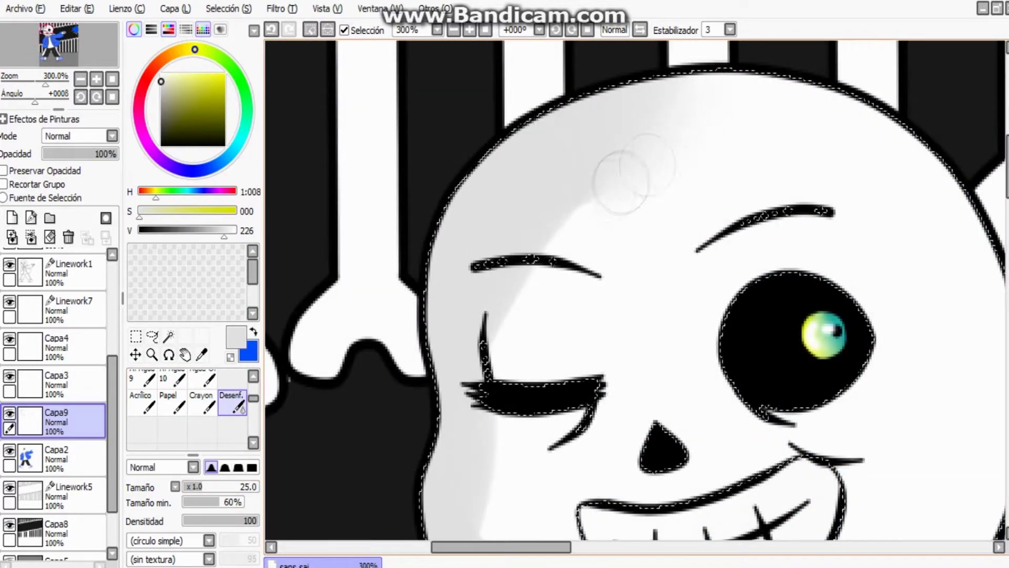
{"action": "scroll", "coordinate": [736, 200], "scroll_direction": "down", "scroll_amount": 2}
{"action": "scroll", "coordinate": [712, 377], "scroll_direction": "up", "scroll_amount": 3}
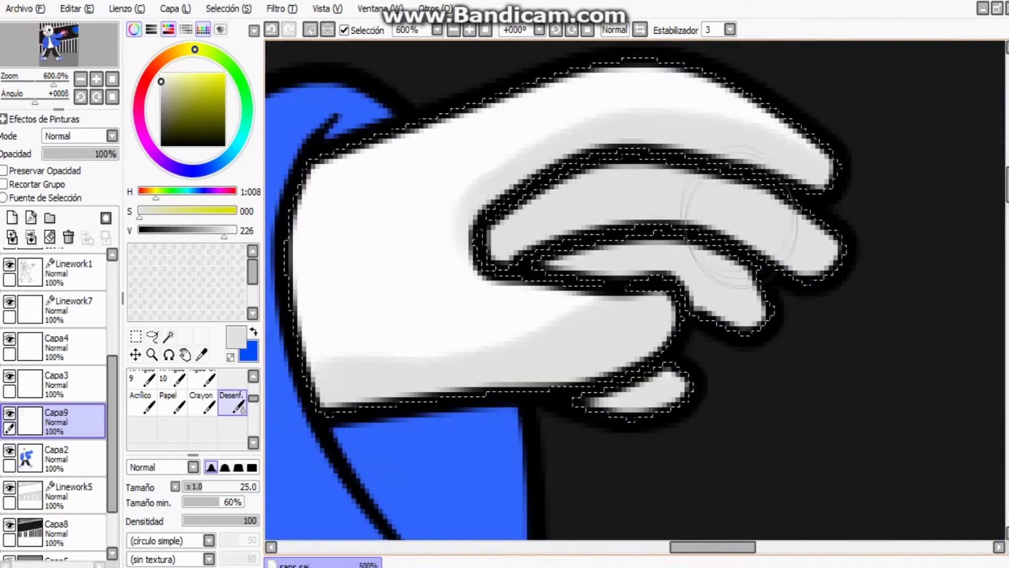
{"action": "scroll", "coordinate": [572, 310], "scroll_direction": "down", "scroll_amount": 5}
{"action": "scroll", "coordinate": [710, 452], "scroll_direction": "up", "scroll_amount": 3}
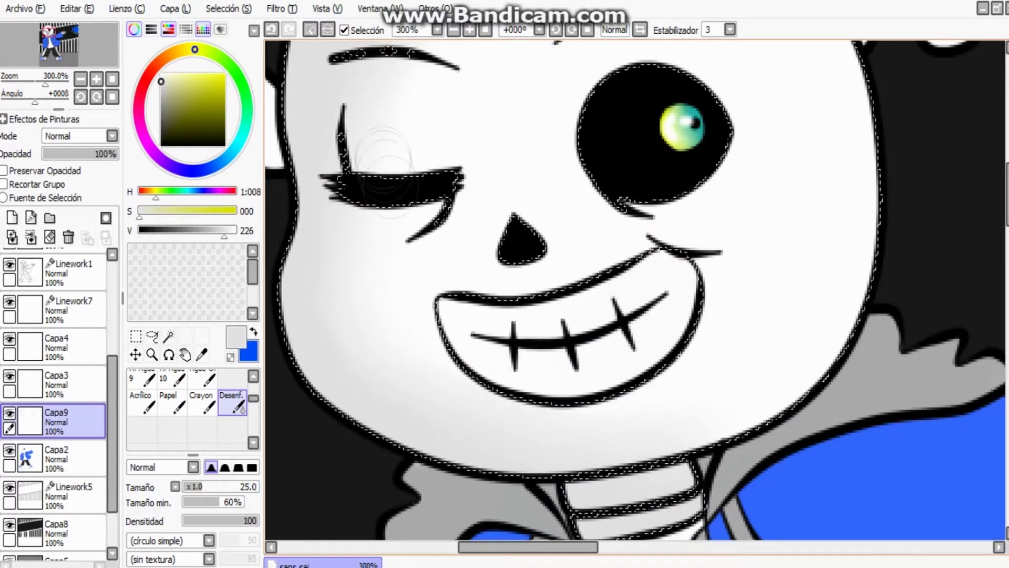
{"action": "scroll", "coordinate": [586, 345], "scroll_direction": "down", "scroll_amount": 4}
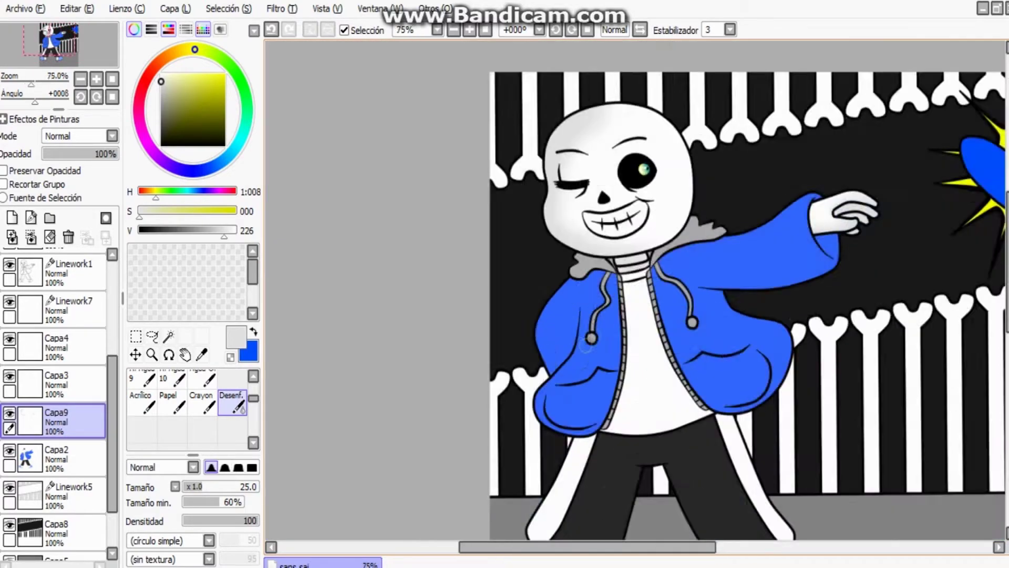
Step: Select the blue areas of the jacket with the magic wand on Linework1
{"action": "scroll", "coordinate": [587, 344], "scroll_direction": "down", "scroll_amount": 1}
{"action": "scroll", "coordinate": [437, 325], "scroll_direction": "up", "scroll_amount": 2}
{"action": "left_click", "coordinate": [69, 271]}
{"action": "left_click", "coordinate": [169, 335]}
{"action": "scroll", "coordinate": [709, 100], "scroll_direction": "up", "scroll_amount": 4}
{"action": "scroll", "coordinate": [635, 289], "scroll_direction": "down", "scroll_amount": 5}
{"action": "scroll", "coordinate": [635, 289], "scroll_direction": "up", "scroll_amount": 2}
Step: Shade the jacket's sleeves, folds and pockets in darker blue, saturation 203 and value 208, on Capa9 with the Crayon brush
{"action": "left_click", "coordinate": [56, 457]}
{"action": "left_click", "coordinate": [56, 420]}
{"action": "left_click", "coordinate": [202, 405]}
{"action": "scroll", "coordinate": [440, 218], "scroll_direction": "up", "scroll_amount": 2}
{"action": "scroll", "coordinate": [628, 111], "scroll_direction": "down", "scroll_amount": 1}
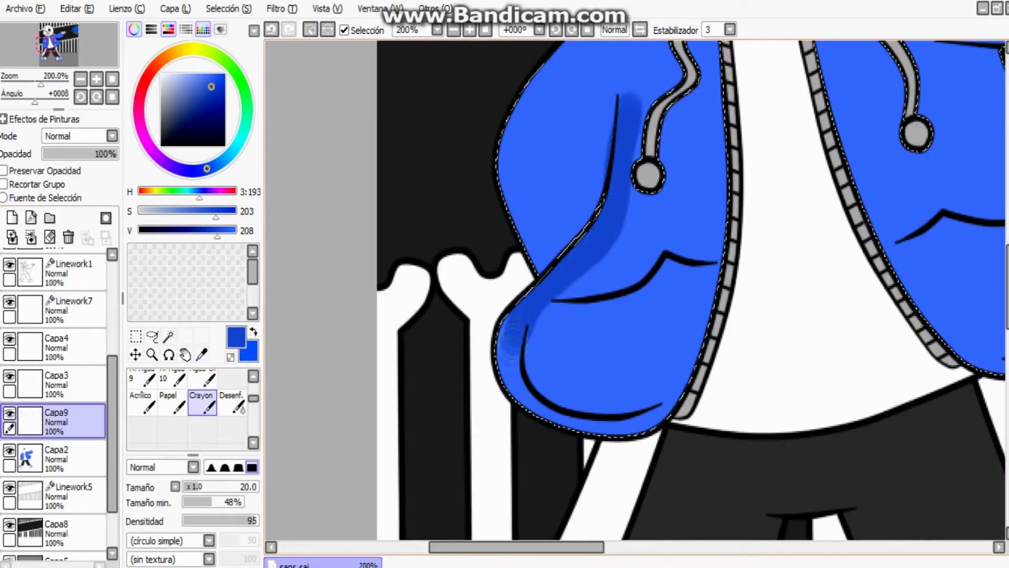
{"action": "left_click_drag", "start_coordinate": [511, 340], "coordinate": [518, 405]}
{"action": "scroll", "coordinate": [715, 305], "scroll_direction": "down", "scroll_amount": 1}
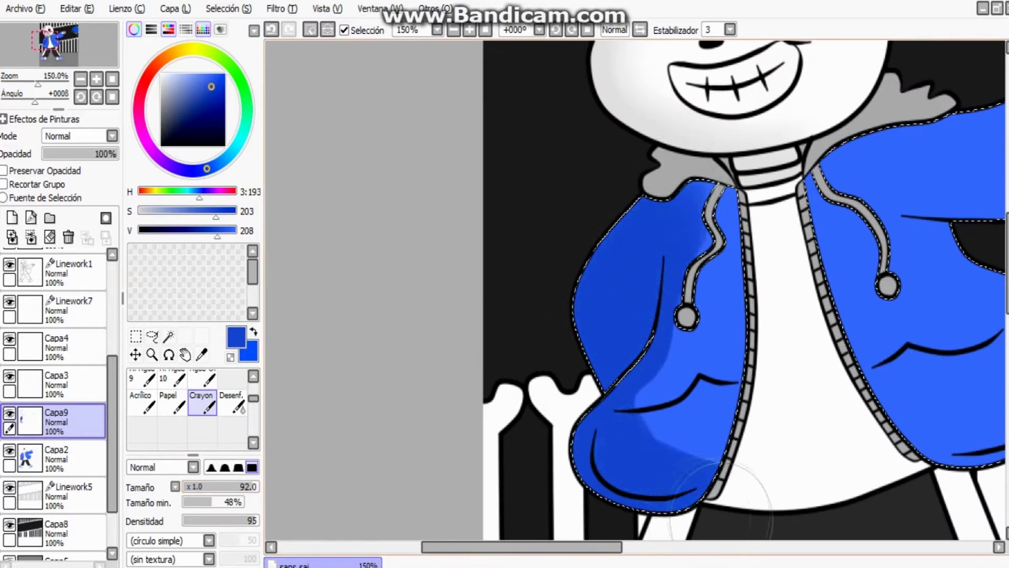
{"action": "scroll", "coordinate": [720, 501], "scroll_direction": "down", "scroll_amount": 2}
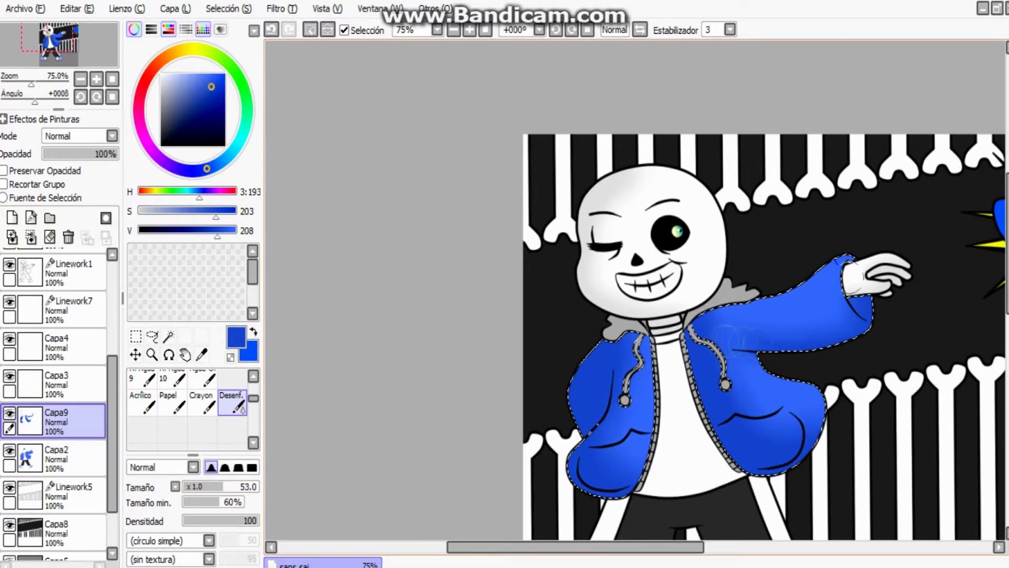
Step: Blend the darker blue jacket shading with the size 53 blur brush and clear the selection
{"action": "scroll", "coordinate": [717, 337], "scroll_direction": "up", "scroll_amount": 2}
{"action": "scroll", "coordinate": [639, 365], "scroll_direction": "down", "scroll_amount": 2}
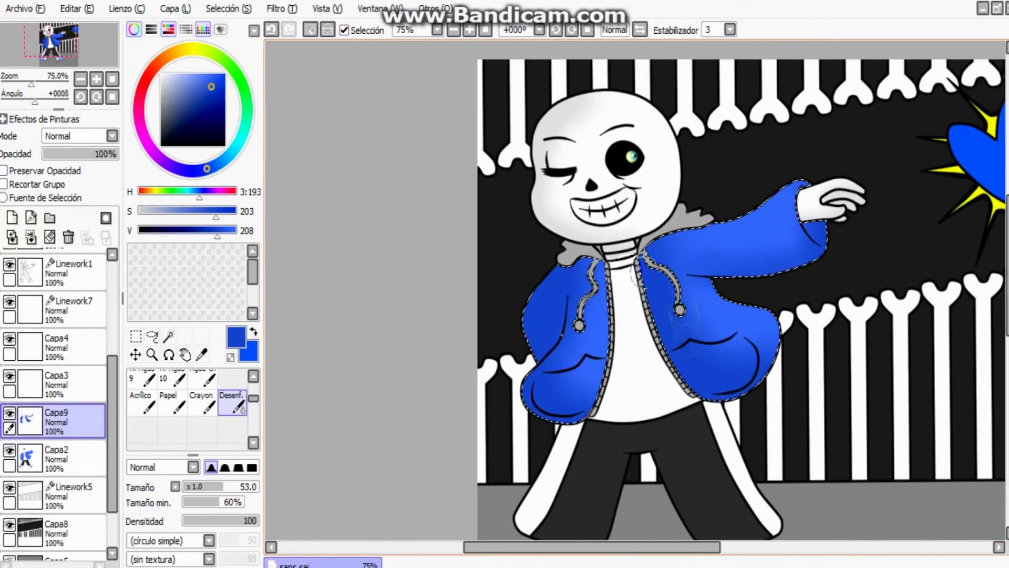
{"action": "scroll", "coordinate": [692, 345], "scroll_direction": "down", "scroll_amount": 2}
{"action": "scroll", "coordinate": [750, 333], "scroll_direction": "up", "scroll_amount": 6}
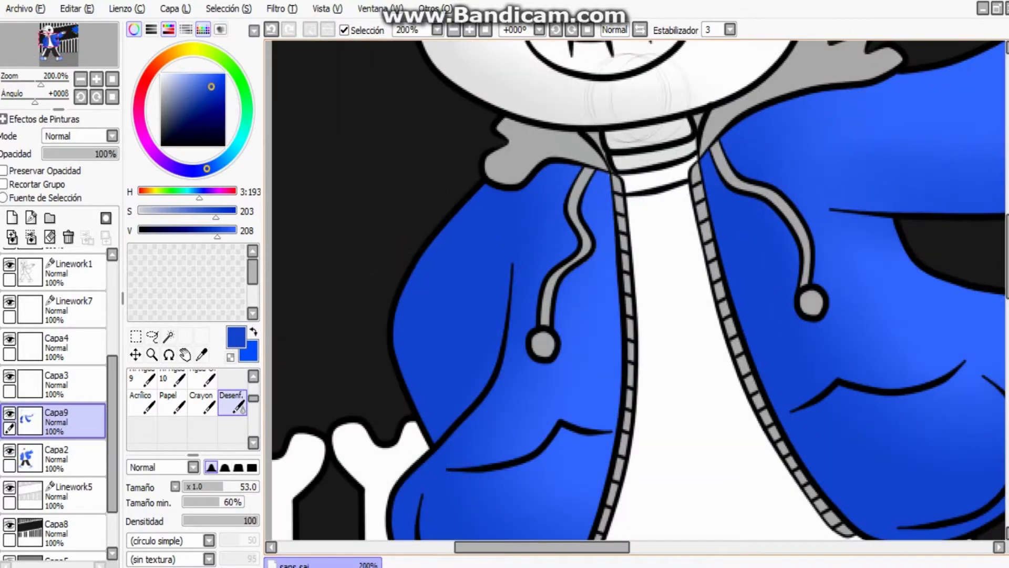
Step: Fill the small uncoloured spot in the jacket beside the top of the zipper on Capa2 with the sampled jacket blue
{"action": "scroll", "coordinate": [558, 168], "scroll_direction": "up", "scroll_amount": 2}
{"action": "scroll", "coordinate": [657, 170], "scroll_direction": "up", "scroll_amount": 3}
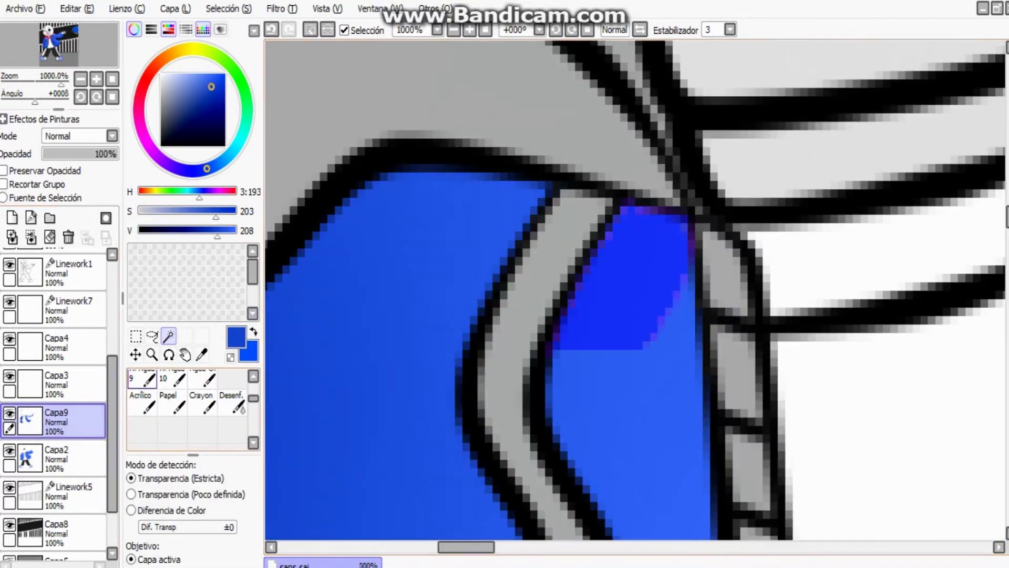
{"action": "key", "text": "ctrl+d"}
{"action": "left_click", "coordinate": [683, 221], "text": "alt"}
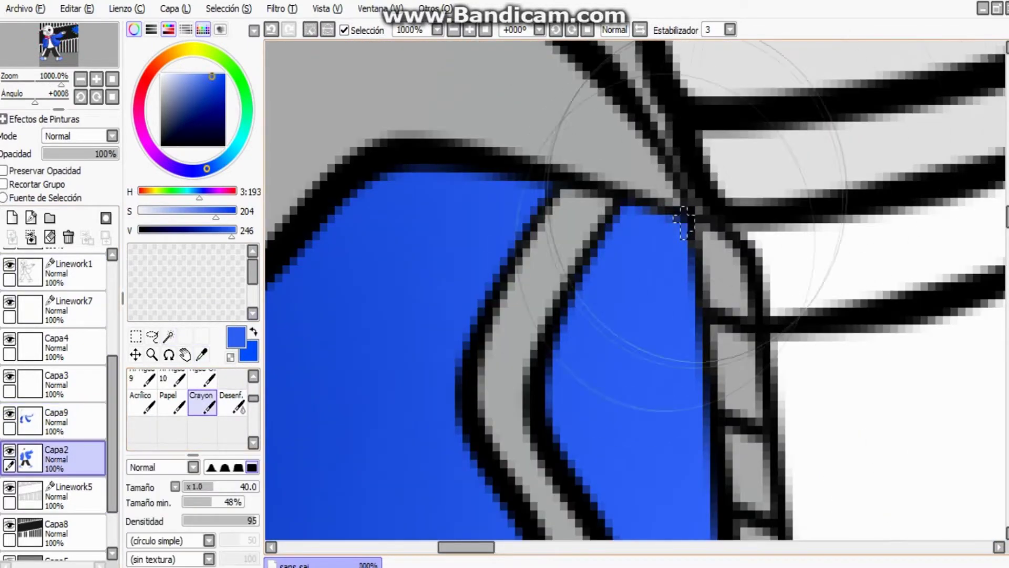
{"action": "scroll", "coordinate": [683, 221], "scroll_direction": "down", "scroll_amount": 8}
{"action": "scroll", "coordinate": [557, 247], "scroll_direction": "up", "scroll_amount": 2}
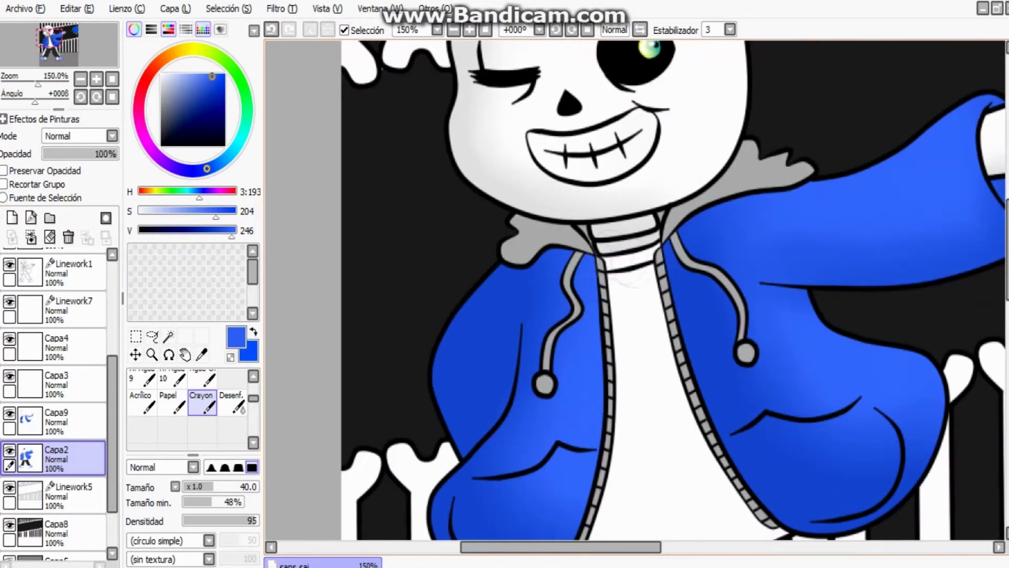
Step: Select the white shirt on Linework1 and shade its edges on Capa9 in grey, saturation 0 and value 196
{"action": "left_click", "coordinate": [73, 270]}
{"action": "scroll", "coordinate": [630, 263], "scroll_direction": "down", "scroll_amount": 5}
{"action": "scroll", "coordinate": [631, 263], "scroll_direction": "up", "scroll_amount": 3}
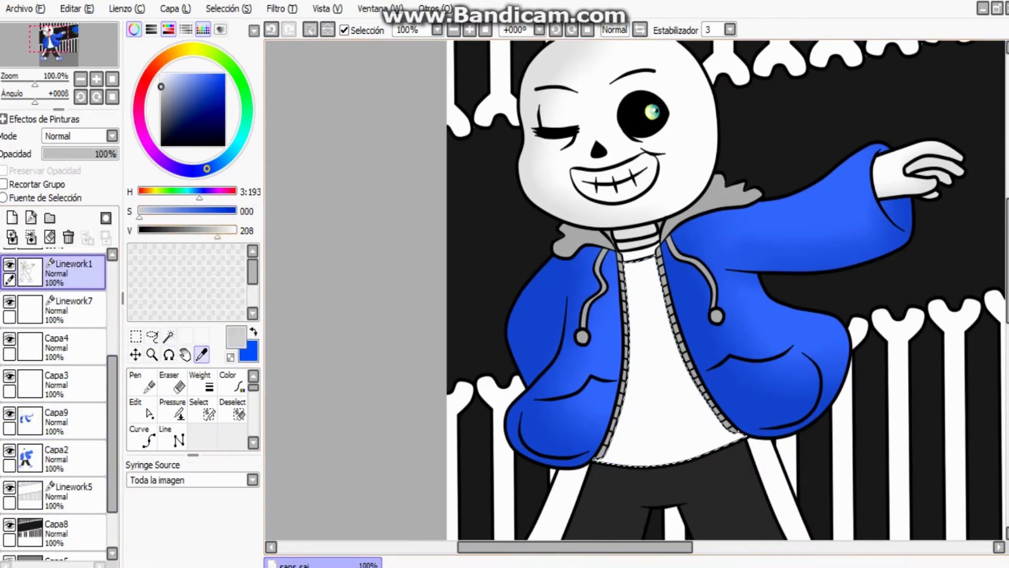
{"action": "left_click", "coordinate": [73, 421]}
{"action": "left_click_drag", "start_coordinate": [638, 262], "coordinate": [631, 315]}
Step: Blend the shirt's grey shading into the white with the blur brush and clear the selection
{"action": "key", "text": "b"}
{"action": "scroll", "coordinate": [660, 284], "scroll_direction": "up", "scroll_amount": 2}
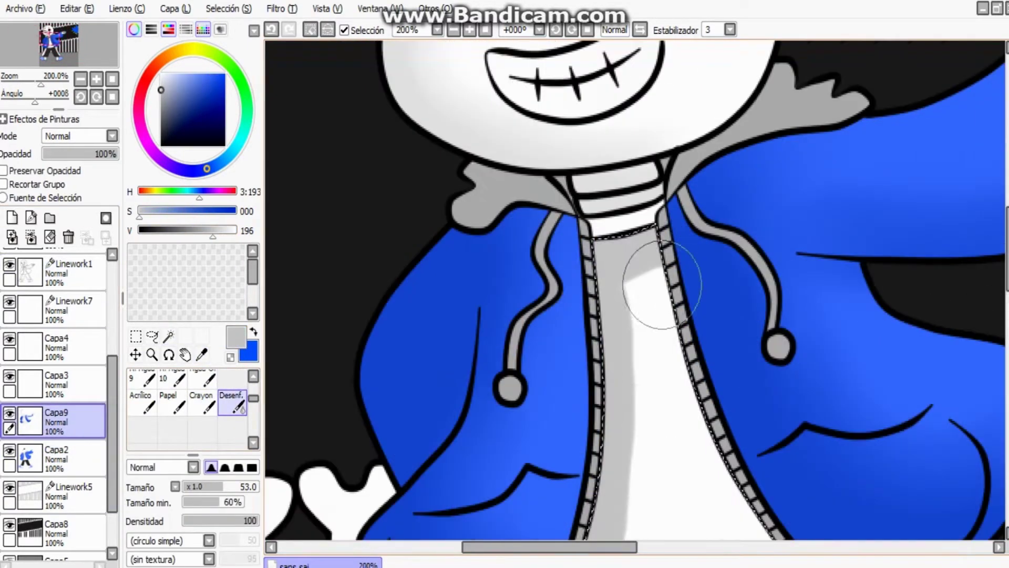
{"action": "scroll", "coordinate": [635, 290], "scroll_direction": "down", "scroll_amount": 2}
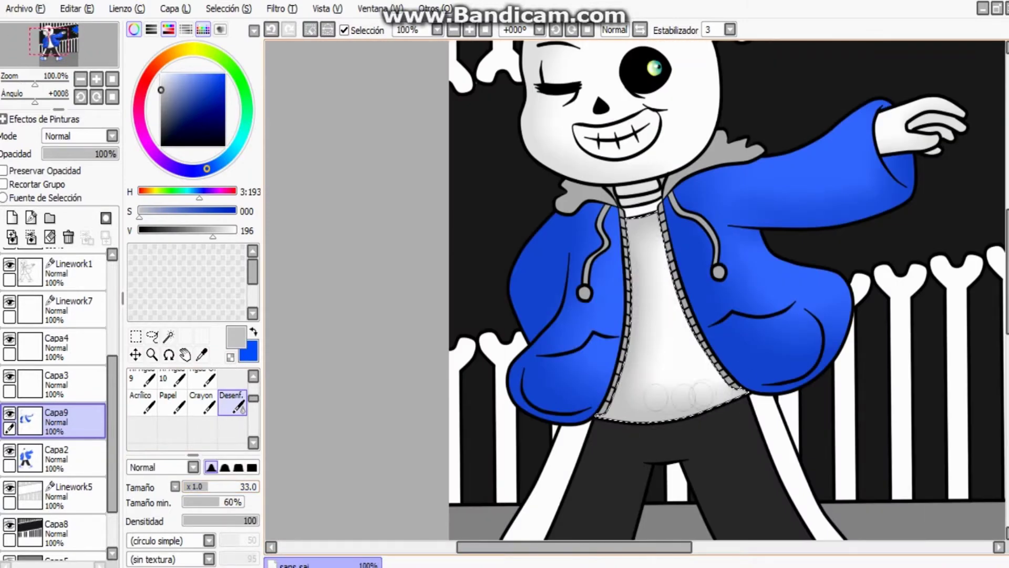
{"action": "scroll", "coordinate": [694, 394], "scroll_direction": "down", "scroll_amount": 2}
{"action": "scroll", "coordinate": [696, 229], "scroll_direction": "up", "scroll_amount": 2}
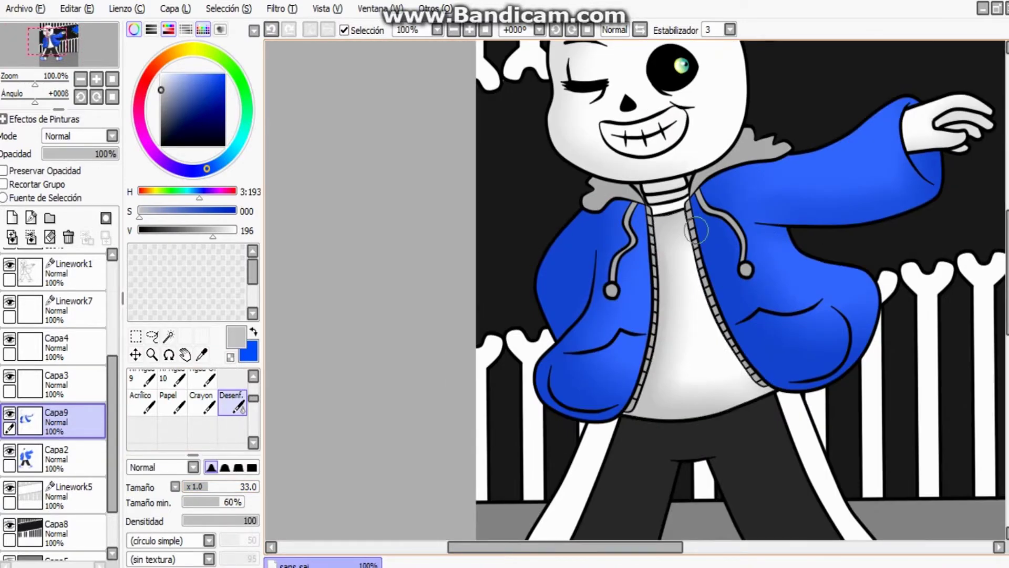
Step: Select the shirt's collar band below the neck and shade it grey on Capa9
{"action": "scroll", "coordinate": [696, 229], "scroll_direction": "up", "scroll_amount": 3}
{"action": "key", "text": "w"}
{"action": "key", "text": "b"}
{"action": "left_click", "coordinate": [74, 420]}
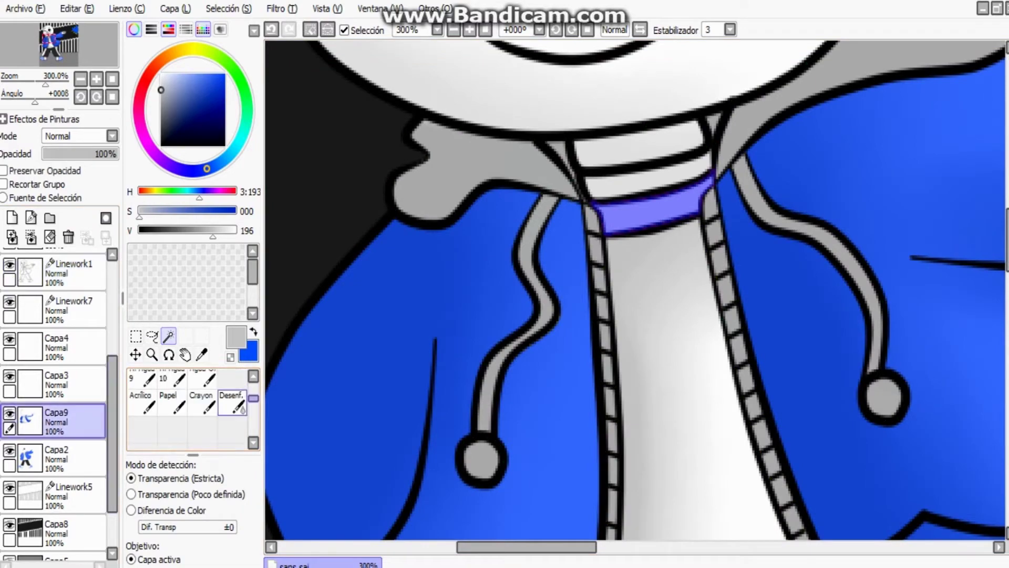
Step: Adjust the tooth lines on Linework1 with the Pressure tool and extend them to the mouth outline
{"action": "scroll", "coordinate": [637, 218], "scroll_direction": "down", "scroll_amount": 5}
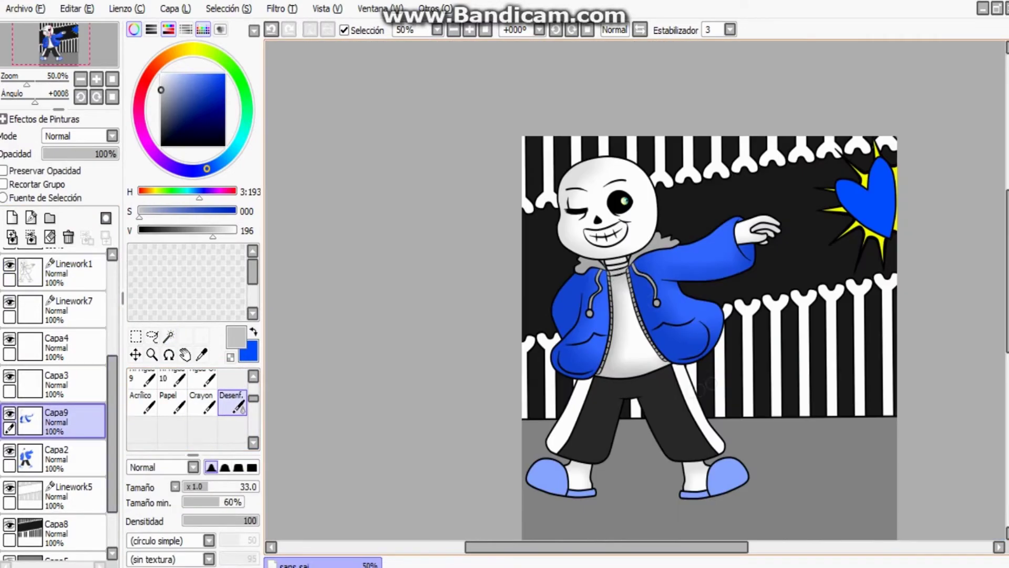
{"action": "scroll", "coordinate": [667, 397], "scroll_direction": "up", "scroll_amount": 3}
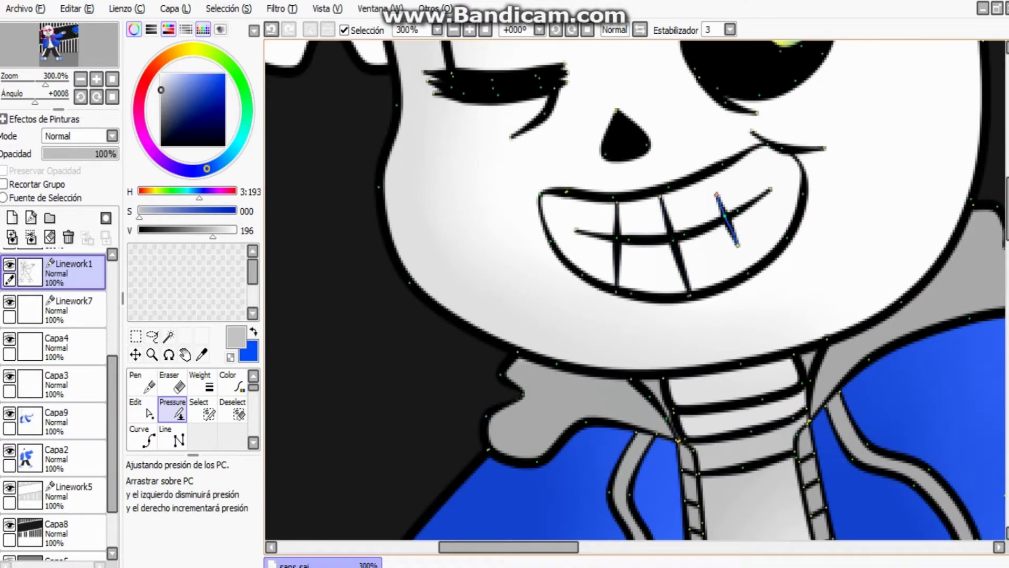
{"action": "scroll", "coordinate": [635, 294], "scroll_direction": "up", "scroll_amount": 2}
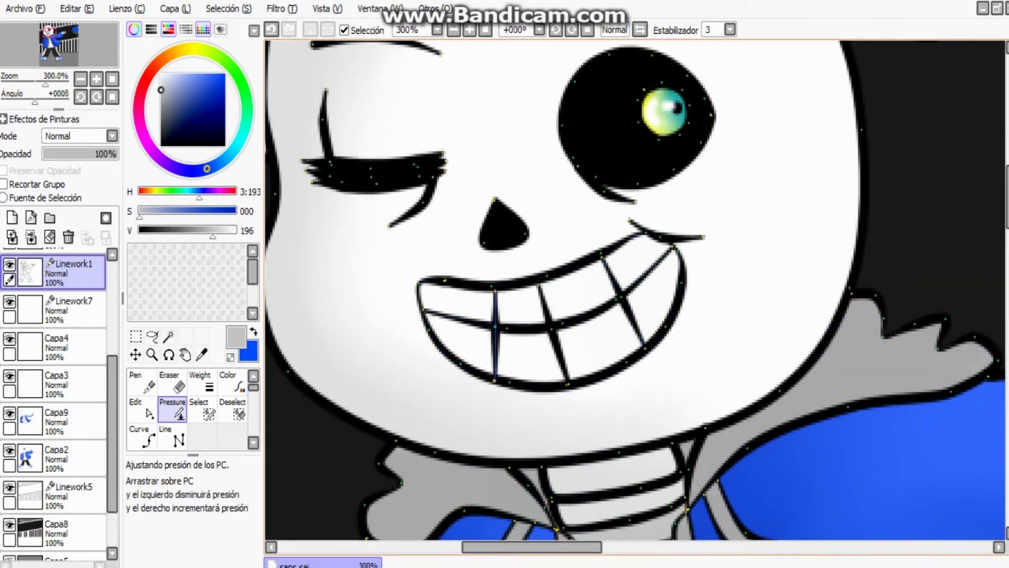
Step: Select the dark pants on Linework1 and shade both legs on Capa9 in near-black, saturation 0 and value 8
{"action": "scroll", "coordinate": [635, 294], "scroll_direction": "down", "scroll_amount": 10}
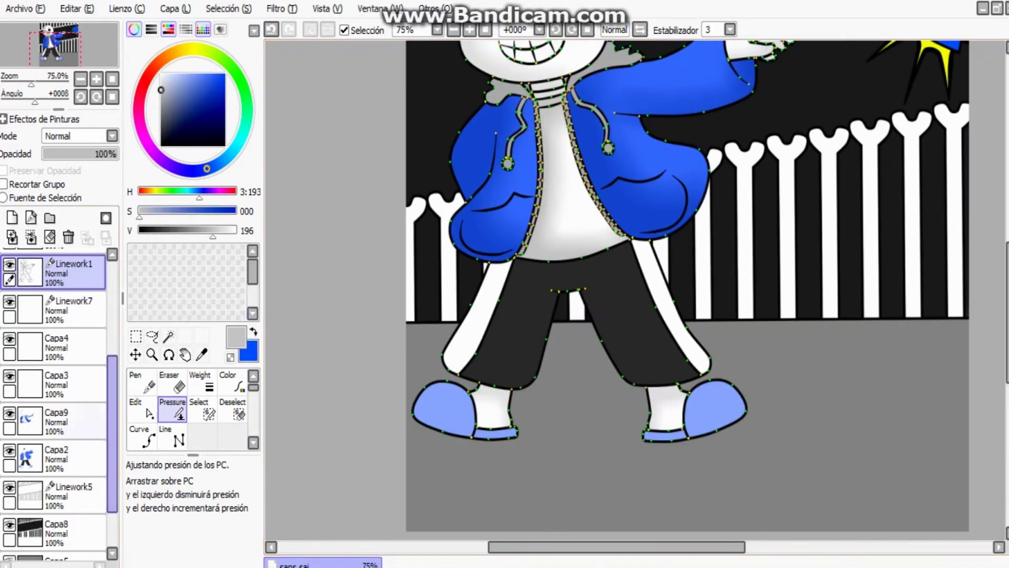
{"action": "key", "text": "w"}
{"action": "left_click", "coordinate": [552, 341]}
{"action": "left_click", "coordinate": [552, 341], "text": "alt"}
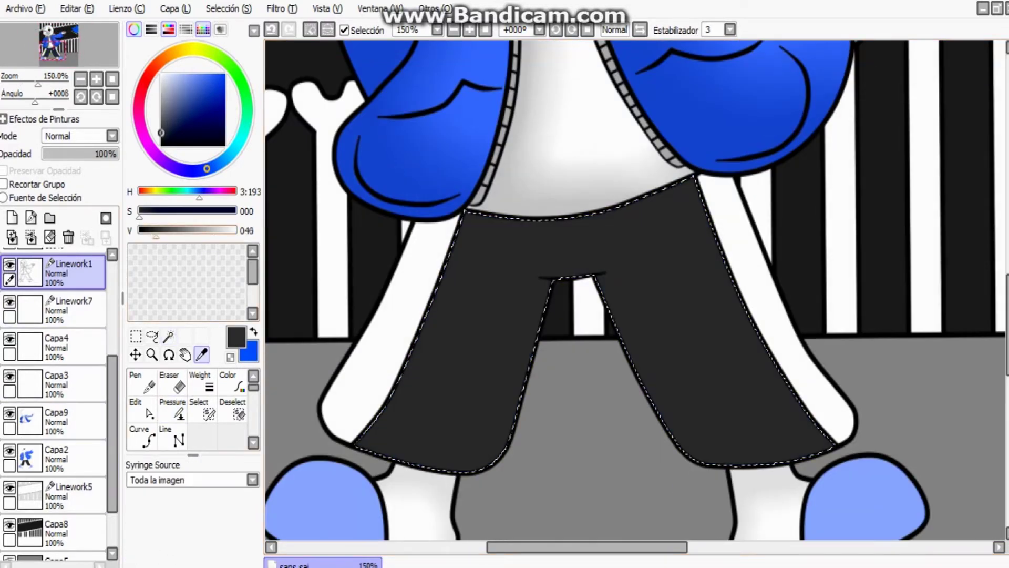
{"action": "left_click", "coordinate": [74, 420]}
{"action": "left_click_drag", "start_coordinate": [694, 194], "coordinate": [563, 221]}
{"action": "left_click_drag", "start_coordinate": [599, 263], "coordinate": [446, 462]}
{"action": "mouse_move", "coordinate": [504, 252]}
{"action": "left_mouse_down"}
{"action": "mouse_move", "coordinate": [431, 433]}
{"action": "mouse_move", "coordinate": [525, 263]}
{"action": "left_mouse_up"}
{"action": "mouse_move", "coordinate": [599, 273]}
{"action": "left_mouse_down"}
{"action": "mouse_move", "coordinate": [678, 451]}
{"action": "mouse_move", "coordinate": [830, 436]}
{"action": "left_mouse_up"}
Step: Blend the pants' near-black shading with the size 33 blur brush, darken the leg edges further, and clear the selection
{"action": "key", "text": "b"}
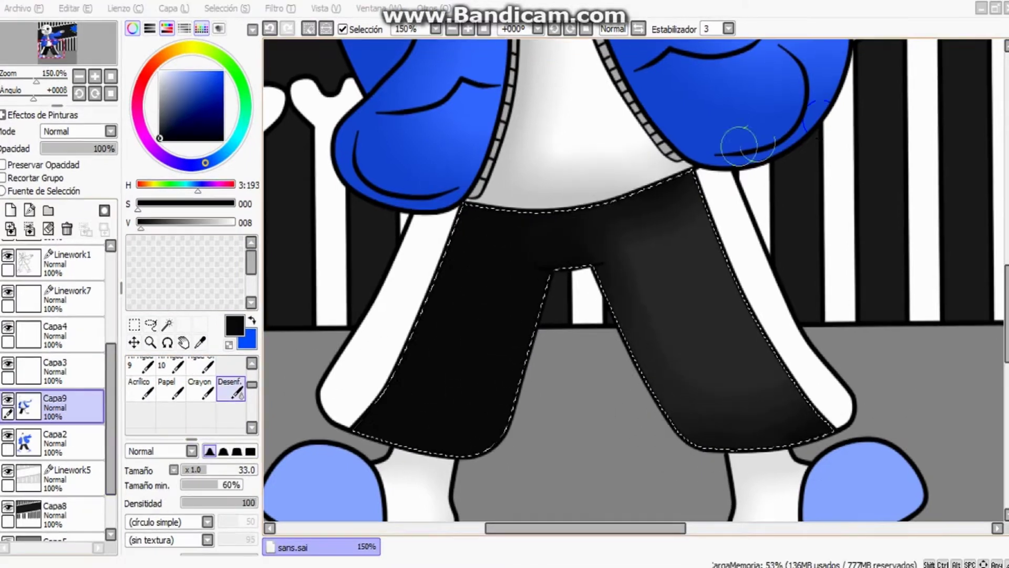
{"action": "mouse_move", "coordinate": [733, 152]}
{"action": "left_mouse_down"}
{"action": "mouse_move", "coordinate": [731, 420]}
{"action": "mouse_move", "coordinate": [661, 285]}
{"action": "mouse_move", "coordinate": [690, 367]}
{"action": "left_mouse_up"}
{"action": "key", "text": "c"}
{"action": "key", "text": "b"}
{"action": "mouse_move", "coordinate": [610, 294]}
{"action": "left_mouse_down"}
{"action": "mouse_move", "coordinate": [657, 400]}
{"action": "mouse_move", "coordinate": [811, 441]}
{"action": "left_mouse_up"}
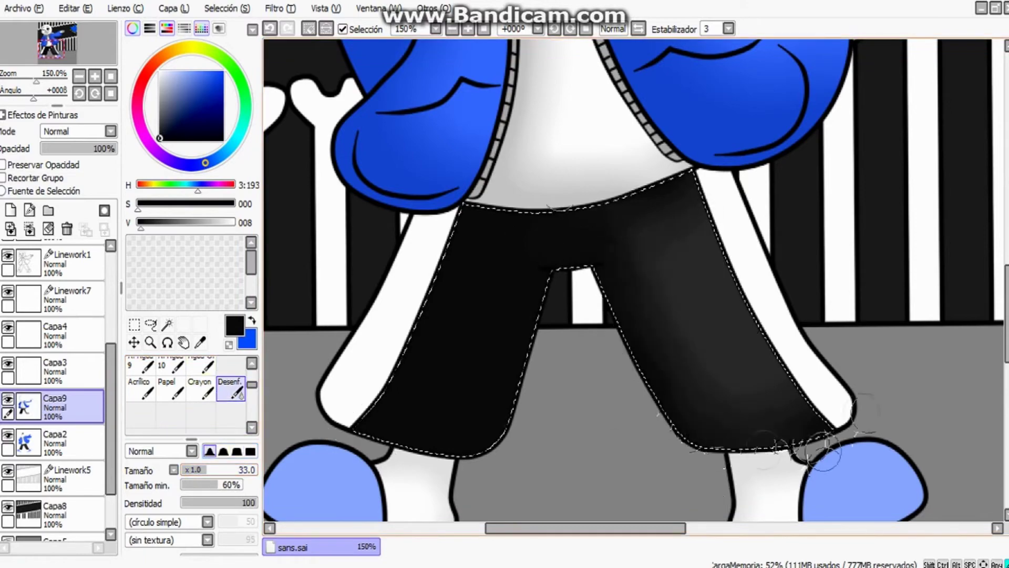
{"action": "left_click_drag", "start_coordinate": [449, 346], "coordinate": [500, 360]}
{"action": "key", "text": "ctrl+d"}
Step: Select both white side stripes of the pants with the magic wand on Linework1 and pick a grey shading colour
{"action": "left_click", "coordinate": [168, 324]}
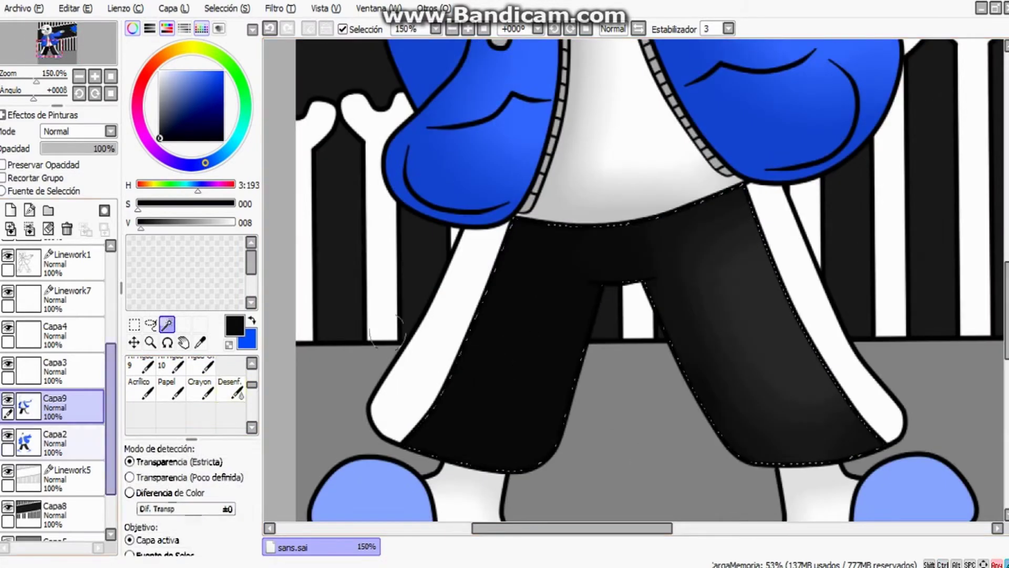
{"action": "left_click", "coordinate": [74, 262]}
{"action": "left_click", "coordinate": [436, 325]}
{"action": "left_click", "coordinate": [820, 315]}
{"action": "key", "text": "alt"}
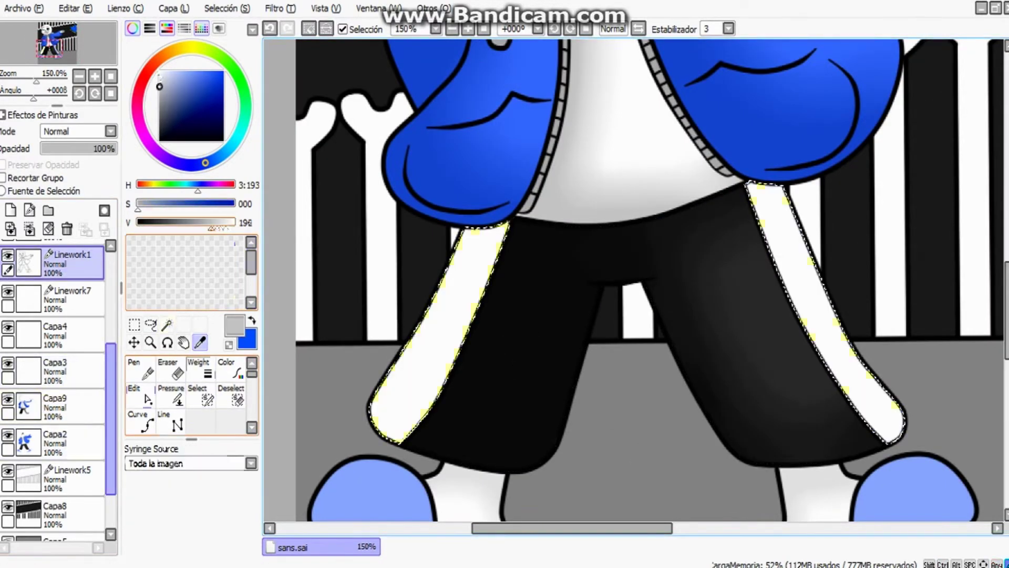
Step: Shade both side stripes of the pants in grey, saturation 0 and value 194, on Capa9 and blend with the blur brush
{"action": "left_click", "coordinate": [74, 404]}
{"action": "left_click", "coordinate": [200, 389]}
{"action": "left_click_drag", "start_coordinate": [417, 252], "coordinate": [466, 311]}
{"action": "mouse_move", "coordinate": [762, 210]}
{"action": "left_mouse_down"}
{"action": "mouse_move", "coordinate": [856, 410]}
{"action": "mouse_move", "coordinate": [844, 398]}
{"action": "mouse_move", "coordinate": [755, 219]}
{"action": "mouse_move", "coordinate": [897, 478]}
{"action": "left_mouse_up"}
{"action": "left_click", "coordinate": [231, 389]}
{"action": "left_click_drag", "start_coordinate": [463, 231], "coordinate": [353, 435]}
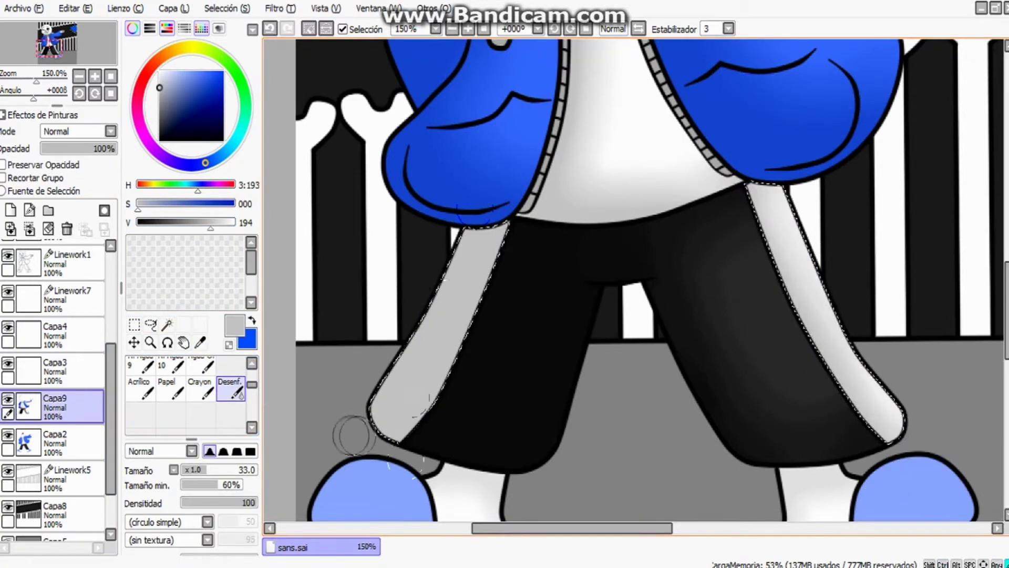
Step: Select the uppers and soles of both blue slippers with the magic wand on Linework1
{"action": "scroll", "coordinate": [354, 435], "scroll_direction": "down", "scroll_amount": 3}
{"action": "scroll", "coordinate": [552, 368], "scroll_direction": "up", "scroll_amount": 3}
{"action": "left_click", "coordinate": [52, 262]}
{"action": "left_click", "coordinate": [167, 324]}
{"action": "left_click", "coordinate": [368, 294]}
{"action": "left_click", "coordinate": [915, 295]}
{"action": "left_click", "coordinate": [473, 342]}
{"action": "left_click", "coordinate": [802, 347]}
Step: Shade both slippers on Capa9 in darker blue, saturation 121 and value 188, with the Crayon brush
{"action": "scroll", "coordinate": [520, 347], "scroll_direction": "up", "scroll_amount": 1}
{"action": "left_click", "coordinate": [74, 404]}
{"action": "left_click", "coordinate": [199, 389]}
{"action": "mouse_move", "coordinate": [494, 350]}
{"action": "left_mouse_down"}
{"action": "mouse_move", "coordinate": [521, 354]}
{"action": "mouse_move", "coordinate": [439, 282]}
{"action": "mouse_move", "coordinate": [258, 287]}
{"action": "left_mouse_up"}
{"action": "scroll", "coordinate": [968, 293], "scroll_direction": "up", "scroll_amount": 1}
{"action": "left_click_drag", "start_coordinate": [969, 293], "coordinate": [841, 379]}
{"action": "scroll", "coordinate": [840, 378], "scroll_direction": "down", "scroll_amount": 1}
Step: Blend the darker blue shading on both slippers with the size 33 blur brush
{"action": "left_click", "coordinate": [230, 389]}
{"action": "mouse_move", "coordinate": [867, 294]}
{"action": "left_mouse_down"}
{"action": "mouse_move", "coordinate": [919, 237]}
{"action": "mouse_move", "coordinate": [993, 268]}
{"action": "left_mouse_up"}
{"action": "key", "text": "h"}
{"action": "scroll", "coordinate": [892, 298], "scroll_direction": "up", "scroll_amount": 1}
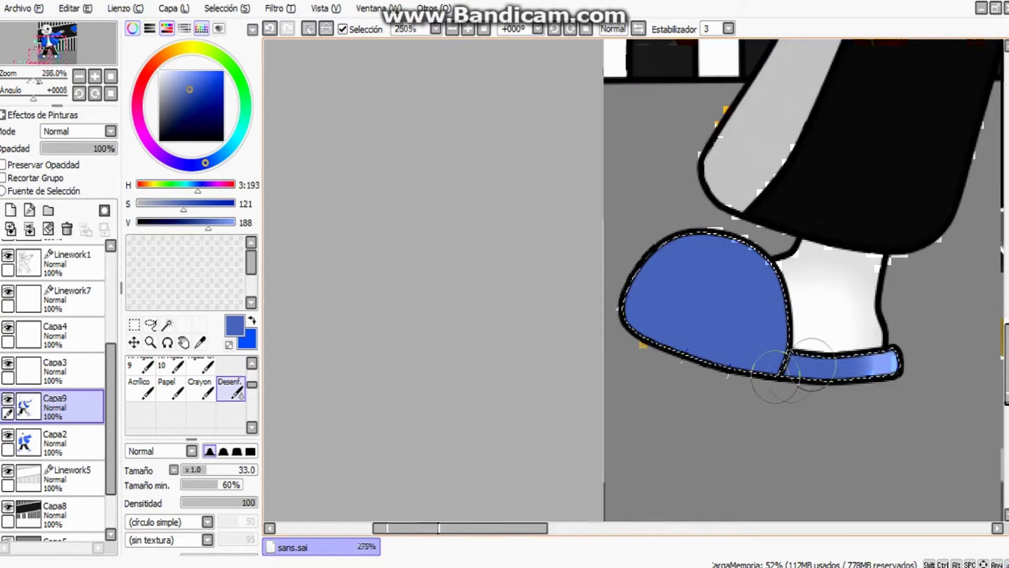
Step: Select the inside of the blue heart on Linework3 and add a new layer between Linework3 and Capa6
{"action": "scroll", "coordinate": [635, 337], "scroll_direction": "down", "scroll_amount": 5}
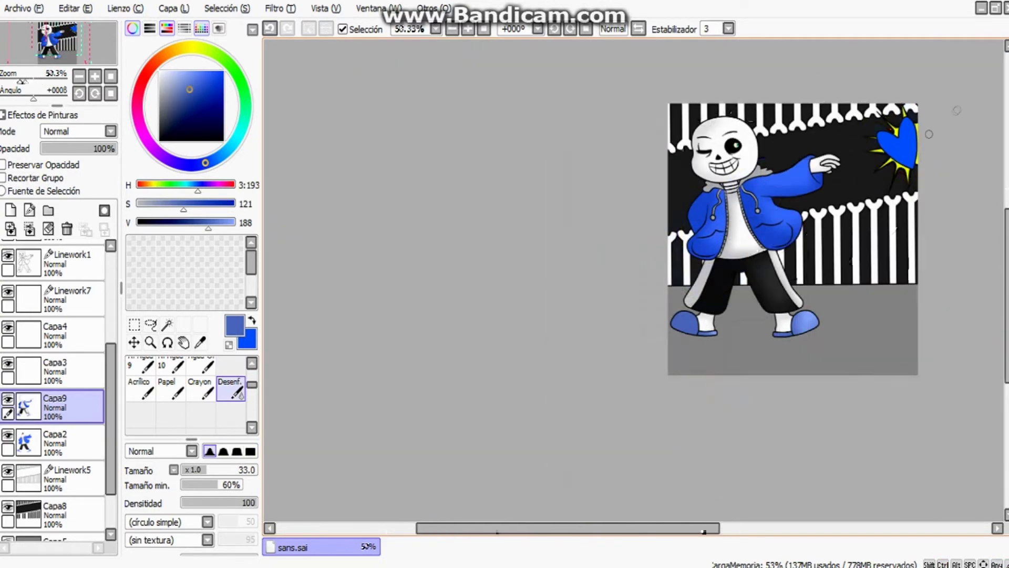
{"action": "scroll", "coordinate": [928, 134], "scroll_direction": "up", "scroll_amount": 3}
{"action": "scroll", "coordinate": [52, 368], "scroll_direction": "up", "scroll_amount": 5}
{"action": "left_click", "coordinate": [167, 324]}
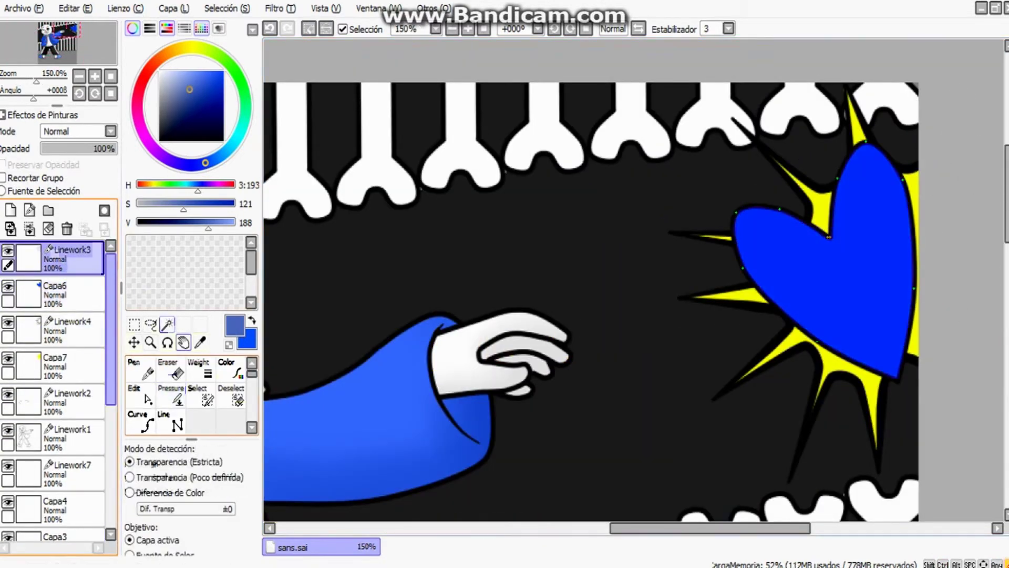
{"action": "left_click", "coordinate": [10, 210]}
{"action": "left_click_drag", "start_coordinate": [58, 257], "coordinate": [58, 295]}
{"action": "left_click", "coordinate": [820, 284]}
Step: Paint a white highlight on the heart's upper lobe with the Crayon brush and blend it with the blur brush
{"action": "left_click", "coordinate": [159, 71]}
{"action": "left_click", "coordinate": [200, 389]}
{"action": "mouse_move", "coordinate": [864, 164]}
{"action": "left_mouse_down"}
{"action": "mouse_move", "coordinate": [929, 292]}
{"action": "mouse_move", "coordinate": [858, 274]}
{"action": "mouse_move", "coordinate": [916, 201]}
{"action": "mouse_move", "coordinate": [914, 231]}
{"action": "left_mouse_up"}
{"action": "left_click", "coordinate": [230, 391]}
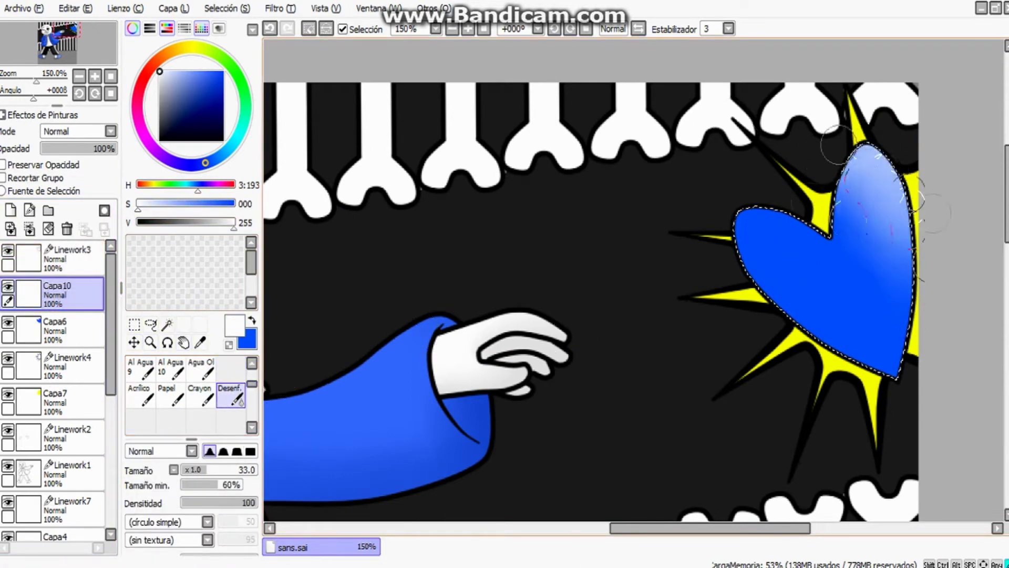
{"action": "mouse_move", "coordinate": [867, 158]}
{"action": "left_mouse_down"}
{"action": "mouse_move", "coordinate": [904, 236]}
{"action": "mouse_move", "coordinate": [872, 157]}
{"action": "mouse_move", "coordinate": [910, 205]}
{"action": "left_mouse_up"}
{"action": "left_click_drag", "start_coordinate": [896, 166], "coordinate": [873, 174]}
Step: Shade the heart's lower-left edge in darker blue, saturation 254 and value 188, on Capa10 and blend it with the blur brush
{"action": "left_click", "coordinate": [841, 262], "text": "alt"}
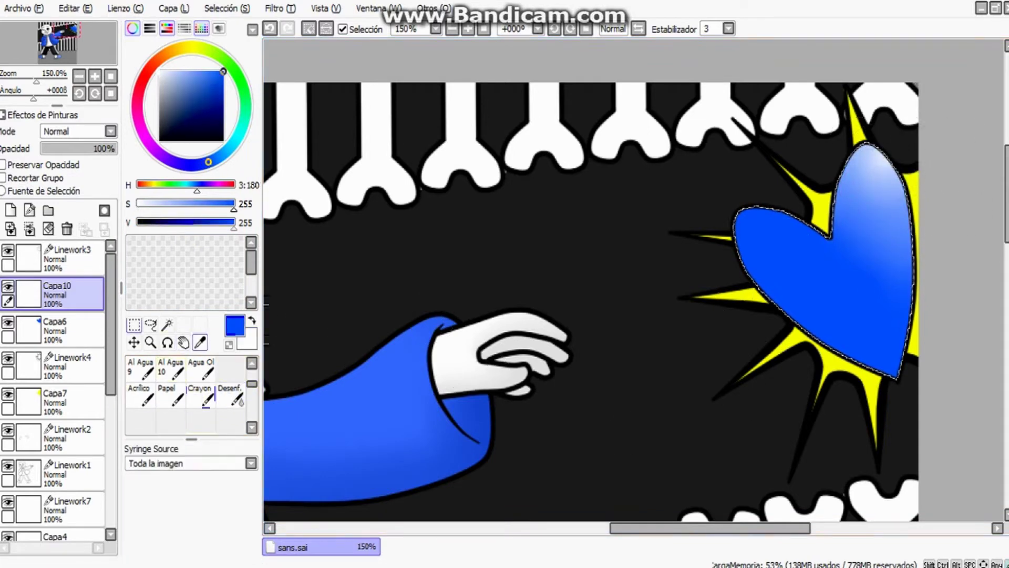
{"action": "left_click_drag", "start_coordinate": [233, 222], "coordinate": [208, 223]}
{"action": "left_click", "coordinate": [208, 396]}
{"action": "left_click_drag", "start_coordinate": [756, 220], "coordinate": [788, 325]}
{"action": "left_click", "coordinate": [231, 397]}
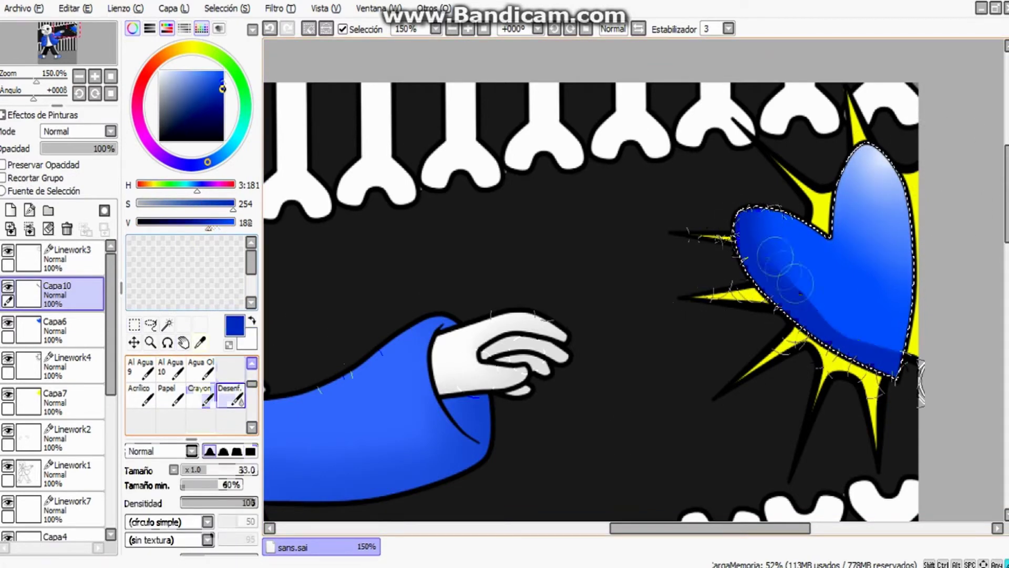
{"action": "left_click_drag", "start_coordinate": [762, 232], "coordinate": [930, 363]}
Step: Clear the heart selection and add a new linework layer directly above Linework1
{"action": "scroll", "coordinate": [965, 316], "scroll_direction": "down", "scroll_amount": 2}
{"action": "scroll", "coordinate": [867, 158], "scroll_direction": "up", "scroll_amount": 3}
{"action": "scroll", "coordinate": [868, 158], "scroll_direction": "down", "scroll_amount": 3}
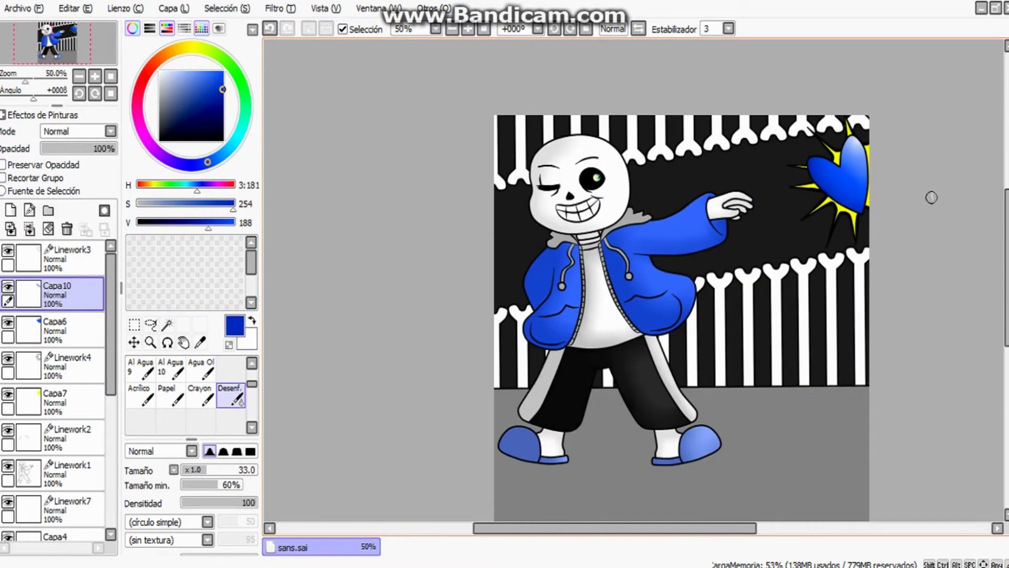
{"action": "scroll", "coordinate": [941, 196], "scroll_direction": "down", "scroll_amount": 2}
{"action": "scroll", "coordinate": [925, 200], "scroll_direction": "up", "scroll_amount": 2}
{"action": "left_click", "coordinate": [68, 464]}
{"action": "left_click", "coordinate": [30, 210]}
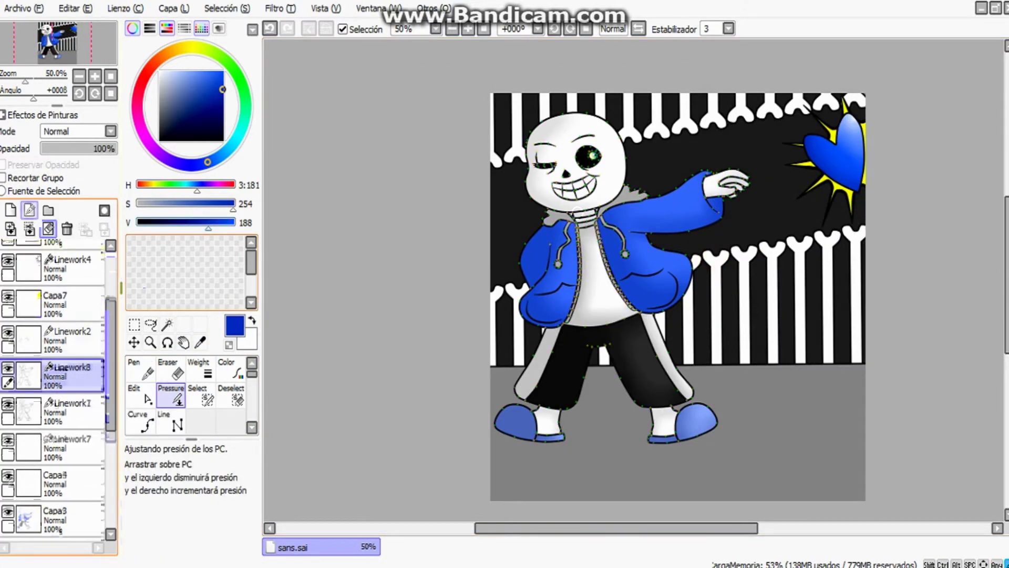
Step: Draw a three-tipped flame outline rising from the open eye with the size 5 Curve tool in light blue, saturation 204, value 255
{"action": "scroll", "coordinate": [601, 129], "scroll_direction": "up", "scroll_amount": 3}
{"action": "left_click", "coordinate": [141, 421]}
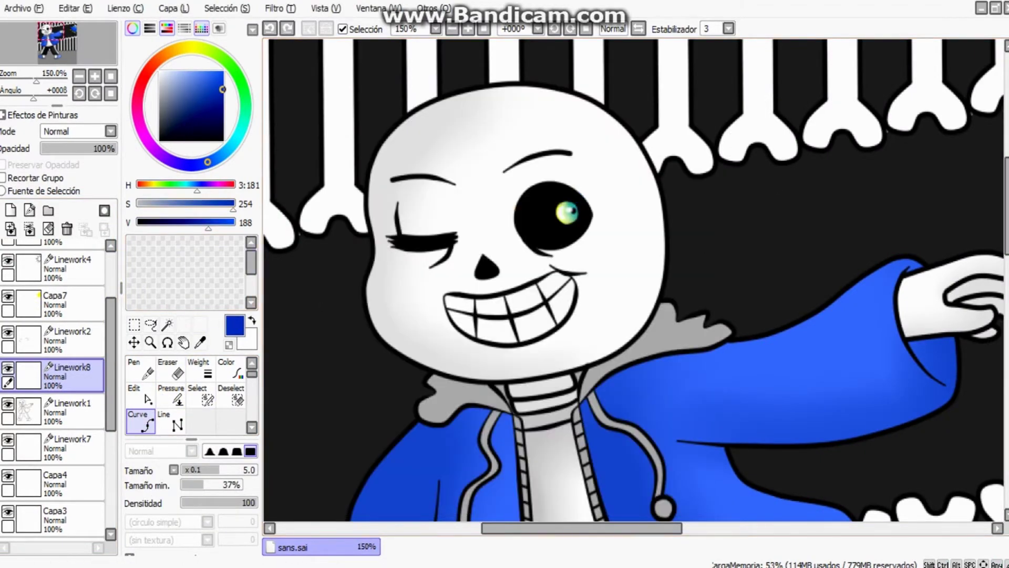
{"action": "left_click", "coordinate": [578, 199], "text": "alt"}
{"action": "scroll", "coordinate": [578, 198], "scroll_direction": "up", "scroll_amount": 2}
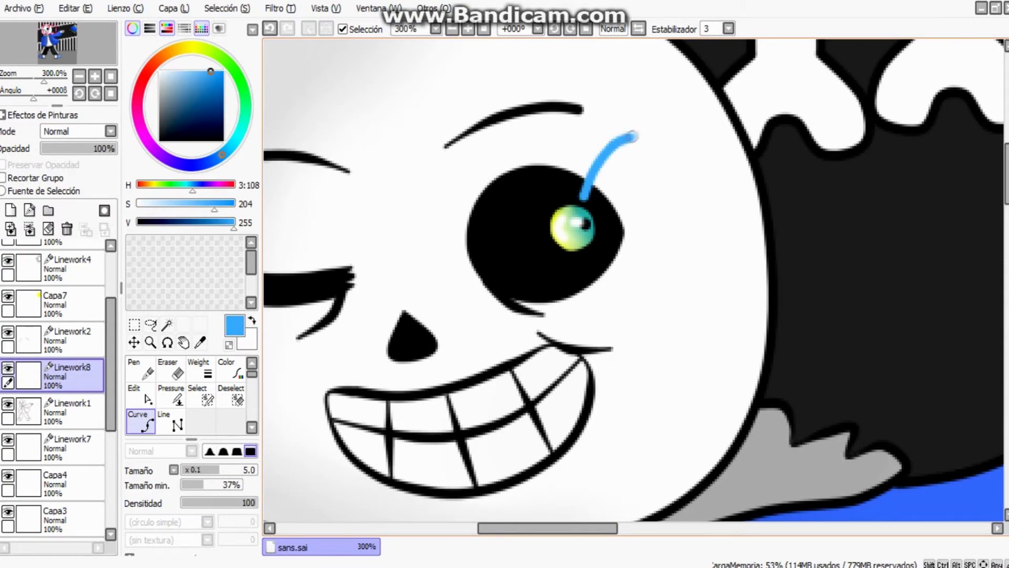
{"action": "scroll", "coordinate": [687, 239], "scroll_direction": "down", "scroll_amount": 3}
{"action": "scroll", "coordinate": [687, 240], "scroll_direction": "up", "scroll_amount": 4}
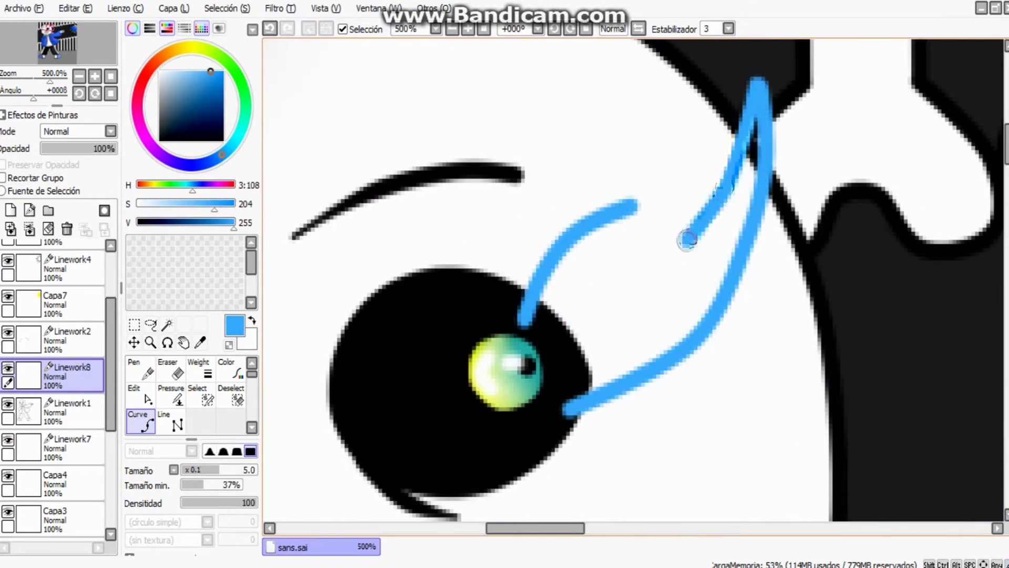
{"action": "scroll", "coordinate": [646, 153], "scroll_direction": "down", "scroll_amount": 3}
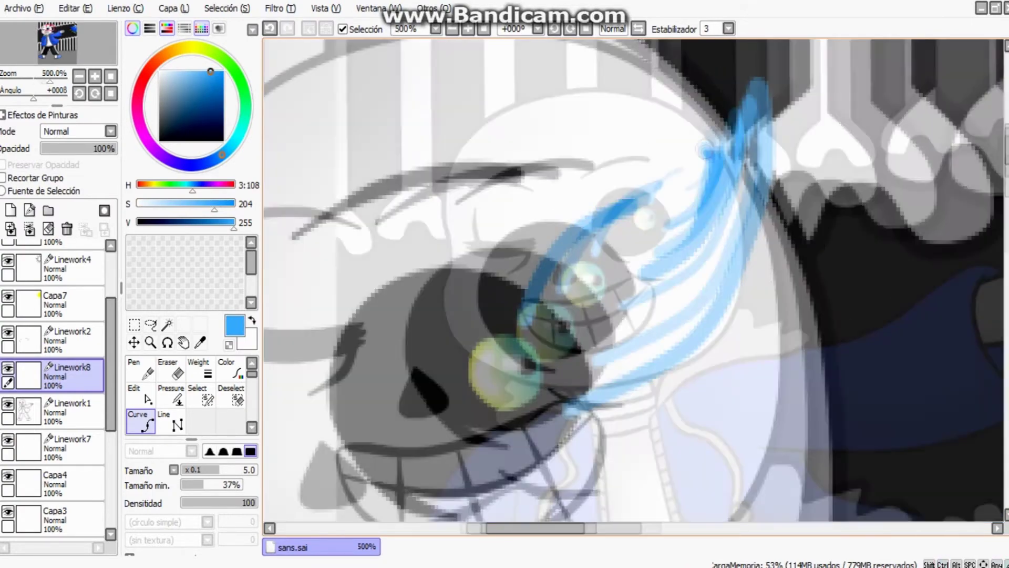
{"action": "scroll", "coordinate": [716, 88], "scroll_direction": "up", "scroll_amount": 3}
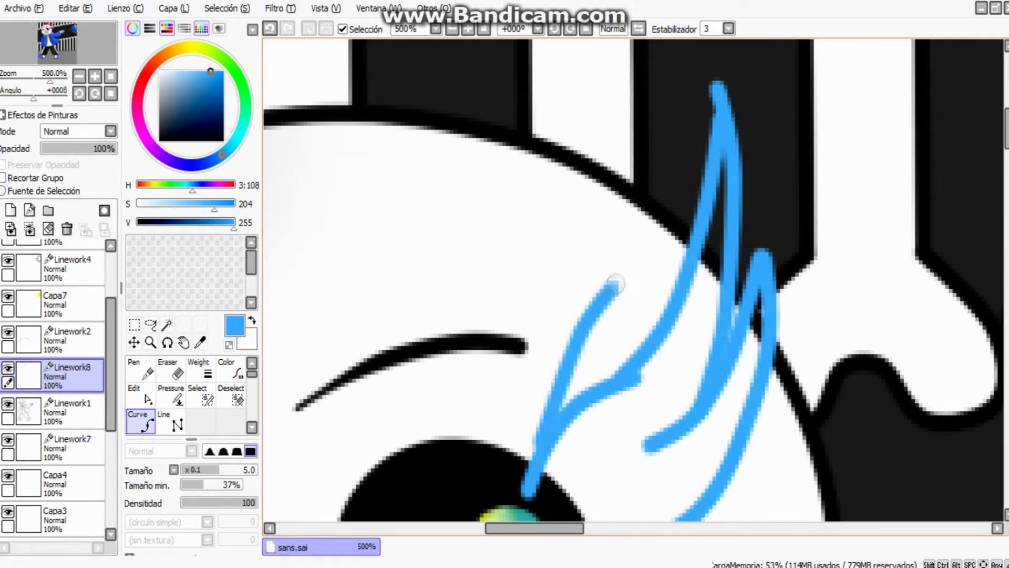
{"action": "scroll", "coordinate": [616, 284], "scroll_direction": "down", "scroll_amount": 3}
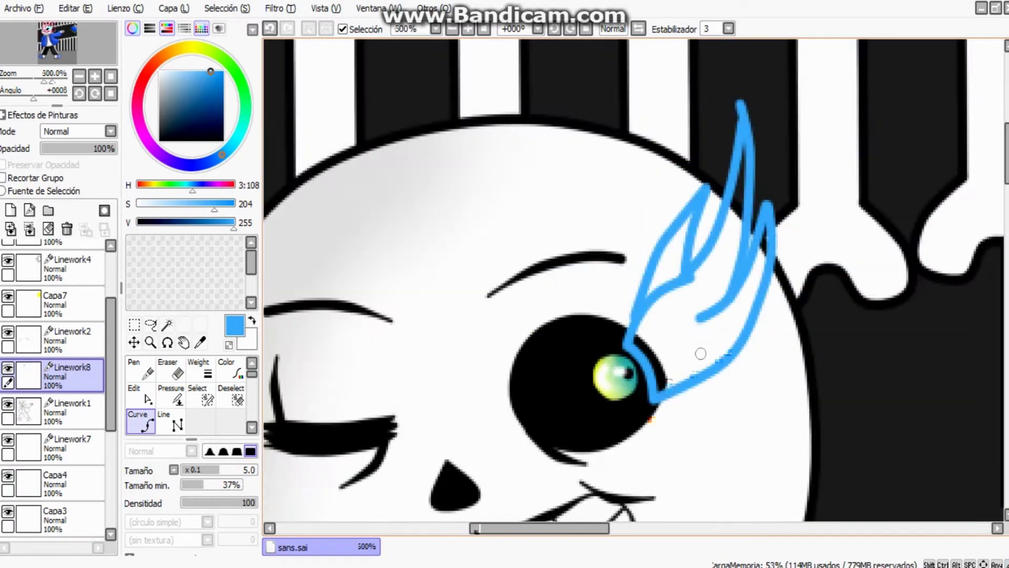
Step: Select the flame's interior on Linework8 and fill it with light blue on a new layer beneath, using the size 40 Crayon brush
{"action": "key", "text": "w"}
{"action": "left_click", "coordinate": [700, 353]}
{"action": "scroll", "coordinate": [798, 174], "scroll_direction": "up", "scroll_amount": 3}
{"action": "key", "text": "s"}
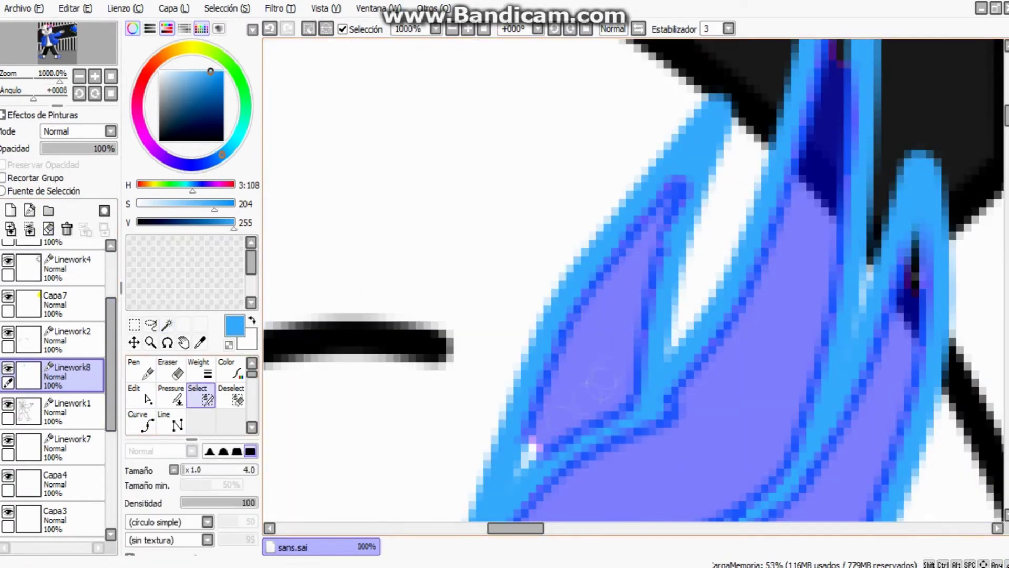
{"action": "scroll", "coordinate": [602, 388], "scroll_direction": "down", "scroll_amount": 3}
{"action": "key", "text": "b"}
{"action": "mouse_move", "coordinate": [604, 463]}
{"action": "left_mouse_down"}
{"action": "mouse_move", "coordinate": [657, 342]}
{"action": "mouse_move", "coordinate": [667, 244]}
{"action": "left_mouse_up"}
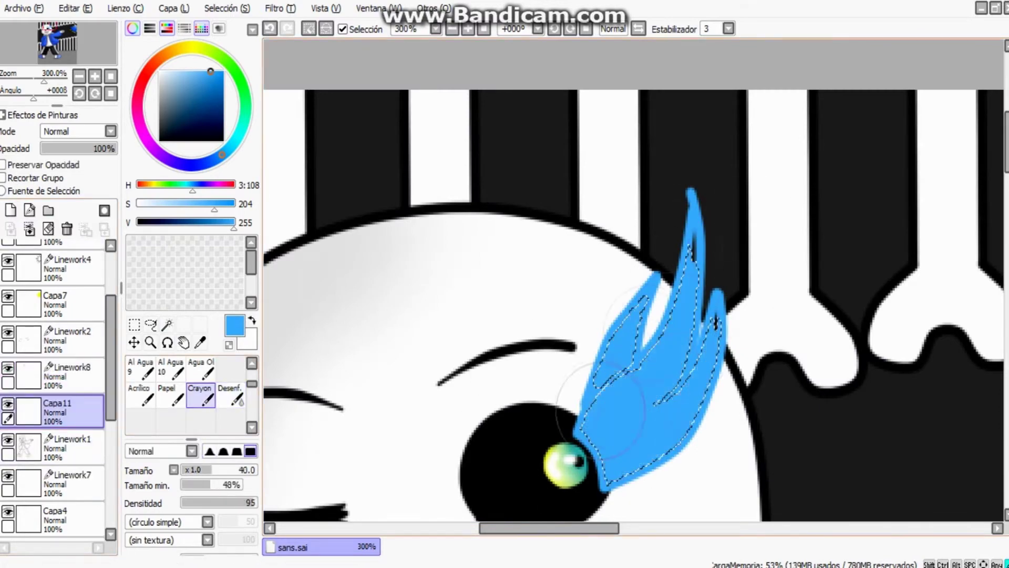
Step: Add the unfilled gaps in the flame's tips to the interior selection on Linework8
{"action": "scroll", "coordinate": [668, 257], "scroll_direction": "down", "scroll_amount": 3}
{"action": "scroll", "coordinate": [668, 257], "scroll_direction": "up", "scroll_amount": 4}
{"action": "left_click_drag", "start_coordinate": [704, 174], "coordinate": [715, 247]}
{"action": "scroll", "coordinate": [668, 256], "scroll_direction": "up", "scroll_amount": 1}
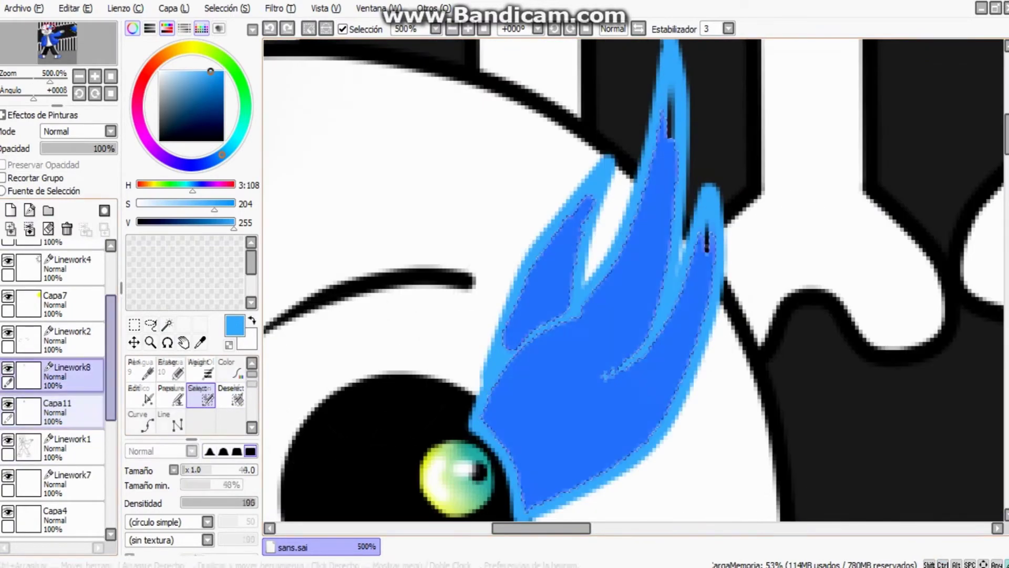
{"action": "key", "text": "w"}
{"action": "scroll", "coordinate": [707, 241], "scroll_direction": "up", "scroll_amount": 3}
{"action": "scroll", "coordinate": [618, 415], "scroll_direction": "down", "scroll_amount": 4}
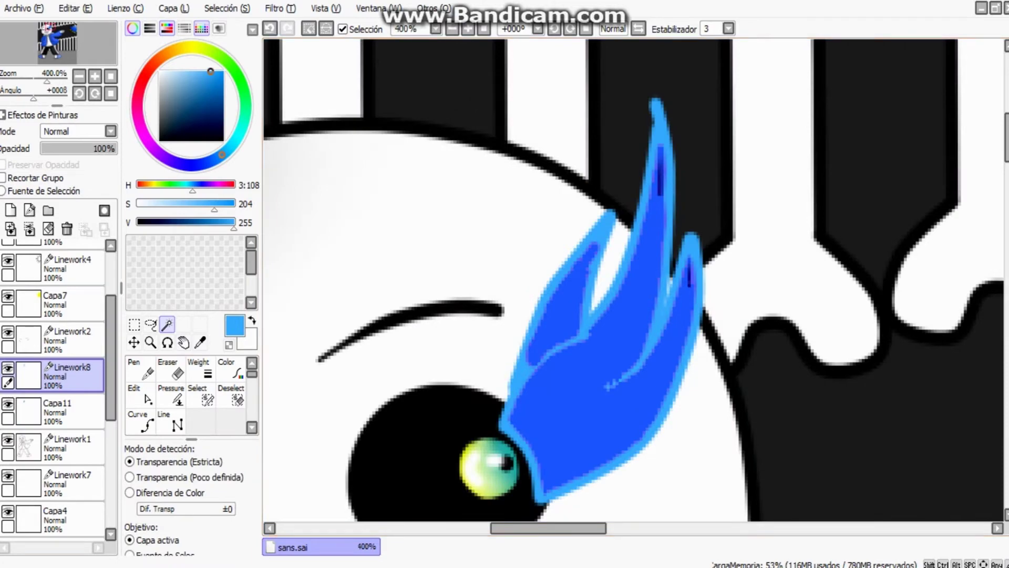
Step: Taper the ends of the flame's outline at its three tips with the Pressure tool
{"action": "key", "text": "p"}
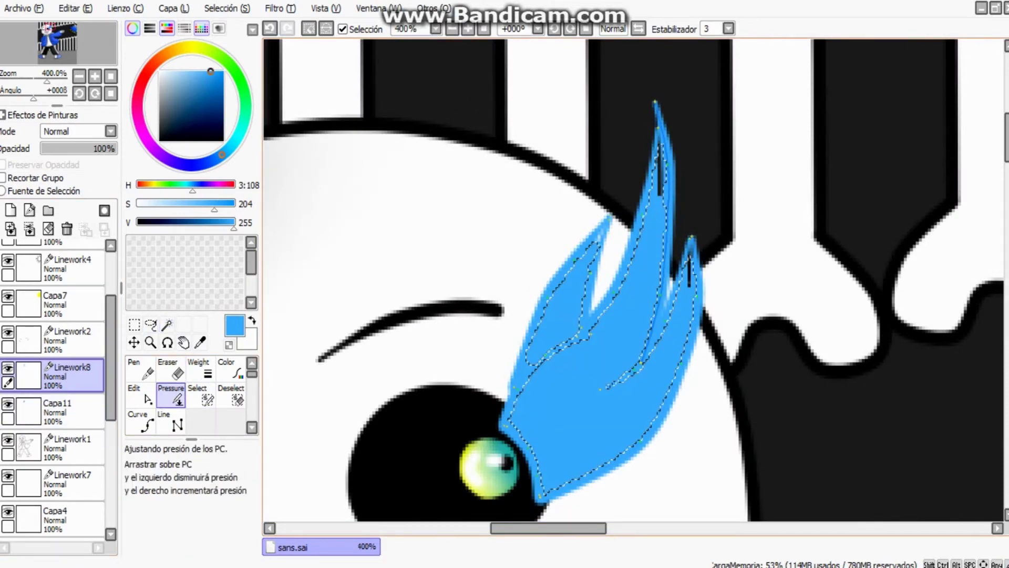
{"action": "scroll", "coordinate": [631, 284], "scroll_direction": "up", "scroll_amount": 3}
{"action": "scroll", "coordinate": [631, 283], "scroll_direction": "down", "scroll_amount": 2}
Step: Fill the remaining gaps inside the flame's tips on Capa11 with the size 40 Crayon brush in light blue
{"action": "left_click", "coordinate": [58, 410]}
{"action": "key", "text": "w"}
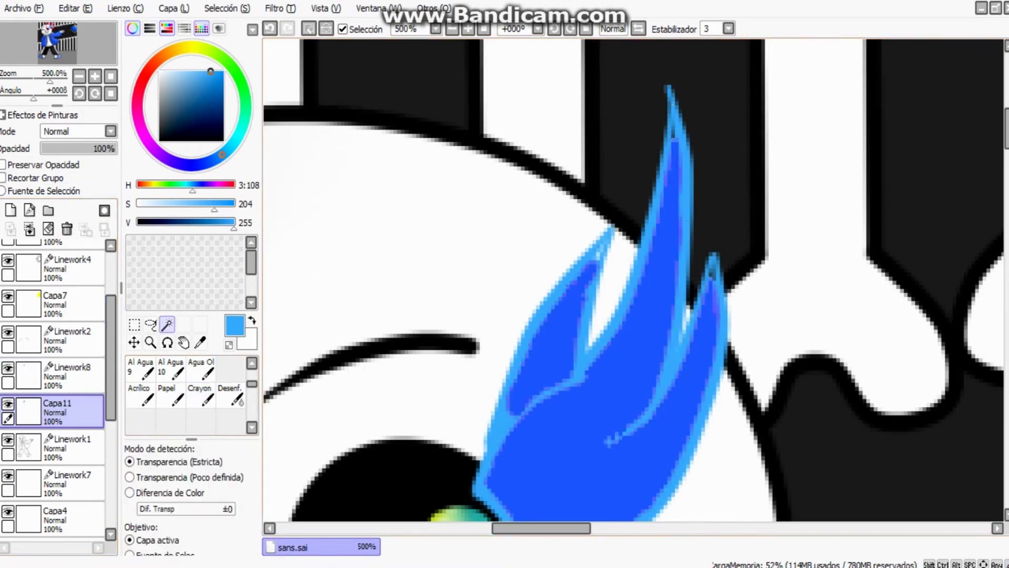
{"action": "scroll", "coordinate": [631, 284], "scroll_direction": "up", "scroll_amount": 4}
{"action": "left_click", "coordinate": [58, 374]}
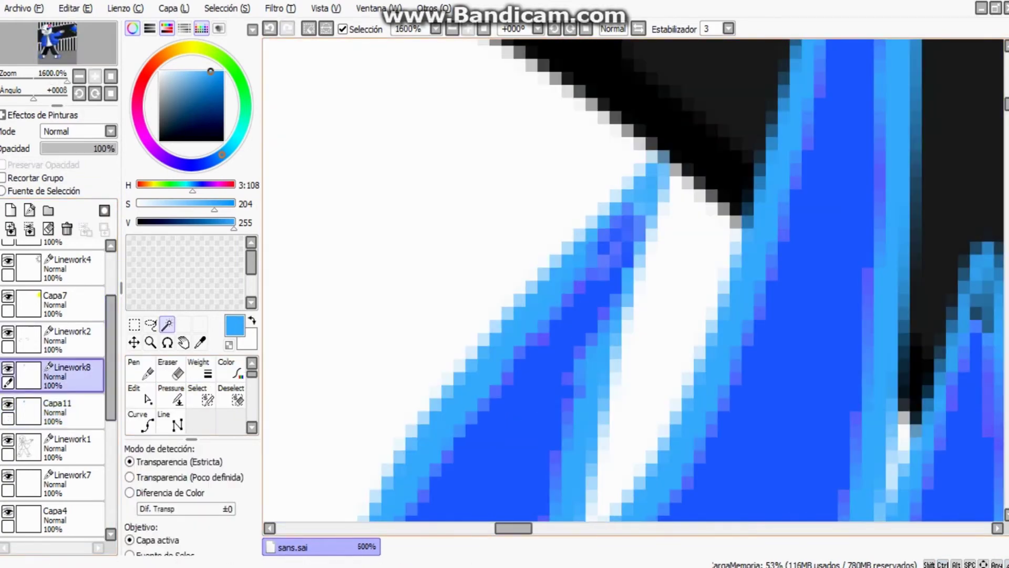
{"action": "scroll", "coordinate": [630, 283], "scroll_direction": "down", "scroll_amount": 2}
{"action": "left_click", "coordinate": [58, 409]}
{"action": "key", "text": "b"}
{"action": "scroll", "coordinate": [803, 200], "scroll_direction": "down", "scroll_amount": 2}
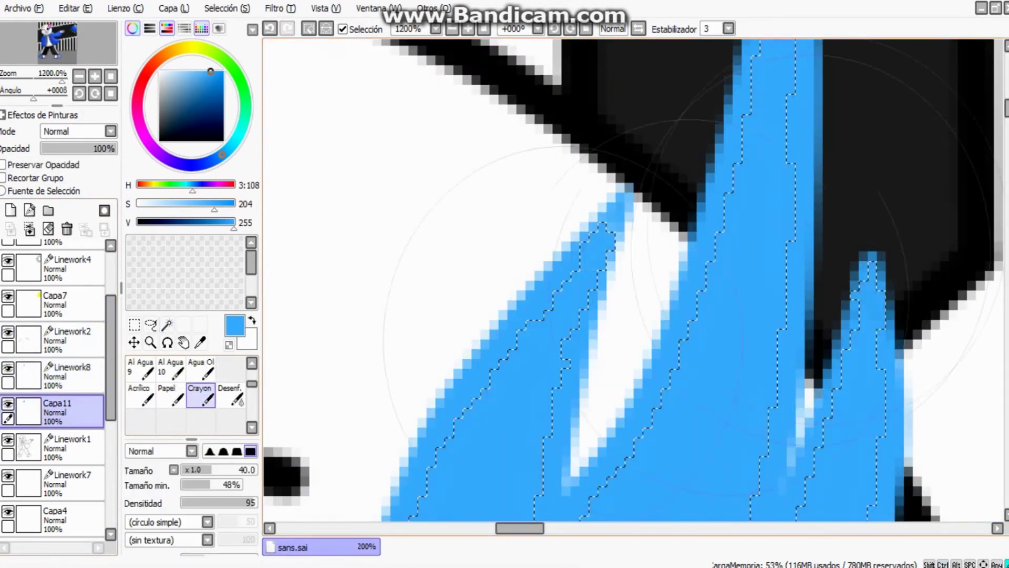
Step: Clear the flame selection and refine the line pressure at the tallest tip on Linework8
{"action": "scroll", "coordinate": [827, 250], "scroll_direction": "up", "scroll_amount": 2}
{"action": "left_click", "coordinate": [58, 373]}
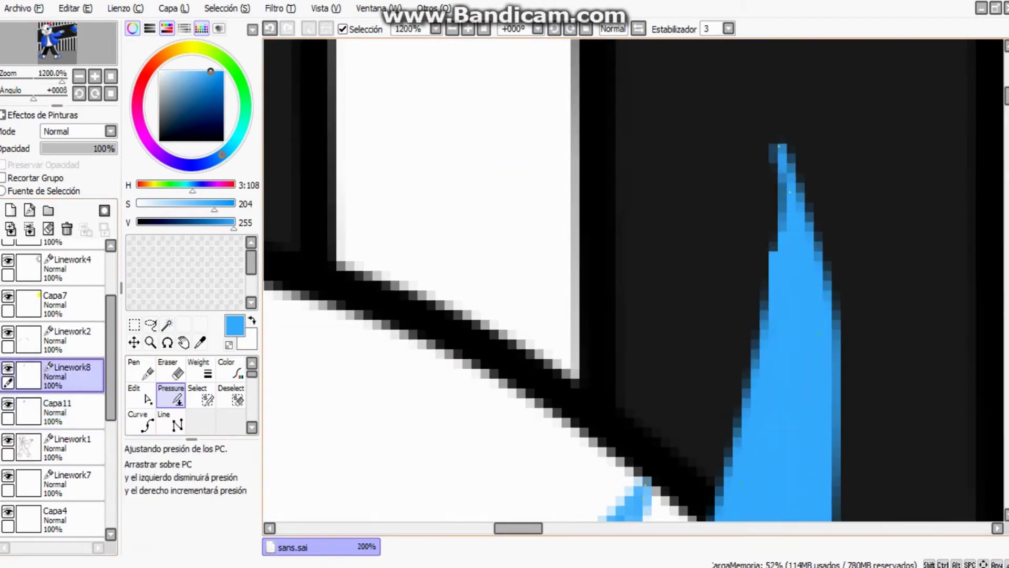
{"action": "scroll", "coordinate": [841, 249], "scroll_direction": "down", "scroll_amount": 3}
{"action": "scroll", "coordinate": [786, 216], "scroll_direction": "up", "scroll_amount": 2}
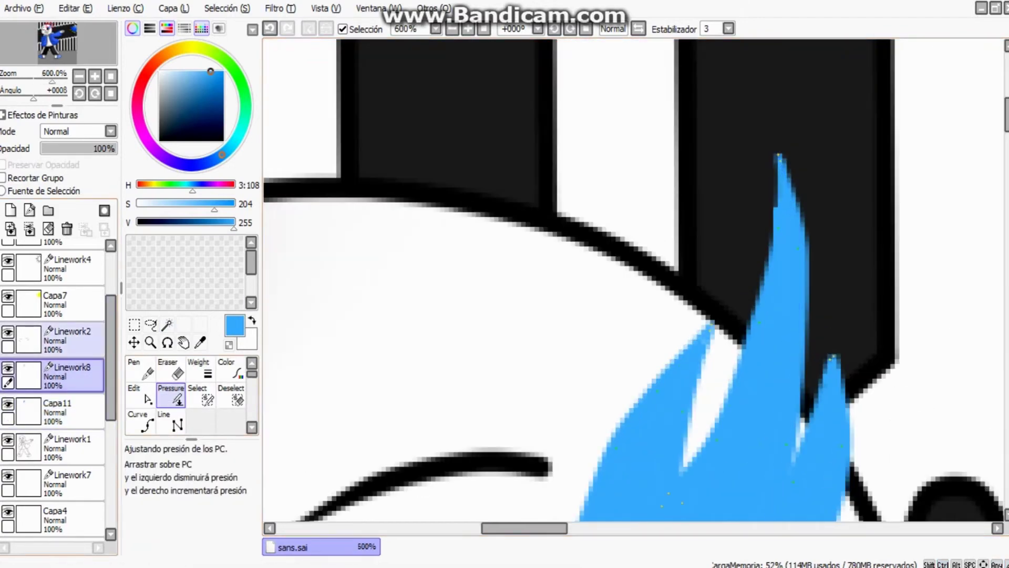
Step: Select the area outside the flame on Linework8 and erase the spilled fill there on Capa11 with the size 60 eraser
{"action": "key", "text": "w"}
{"action": "left_click", "coordinate": [783, 294]}
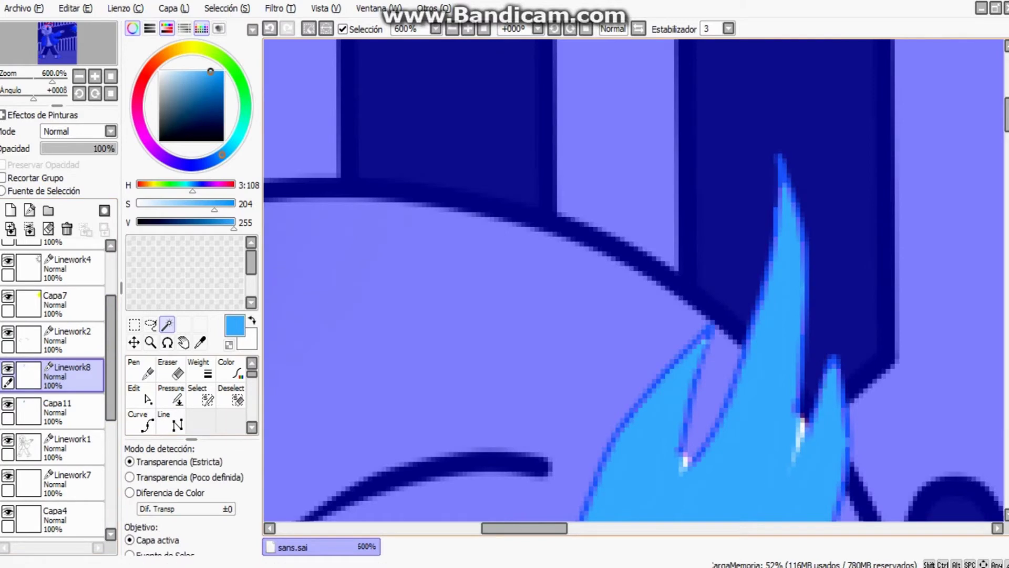
{"action": "key", "text": "e"}
{"action": "key", "text": "ctrl+z"}
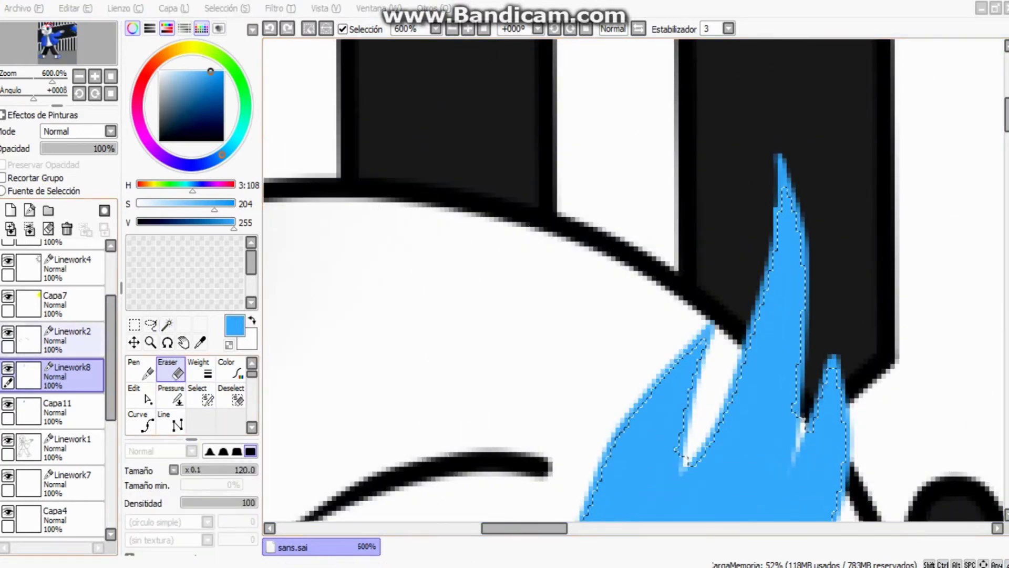
{"action": "left_click", "coordinate": [57, 407]}
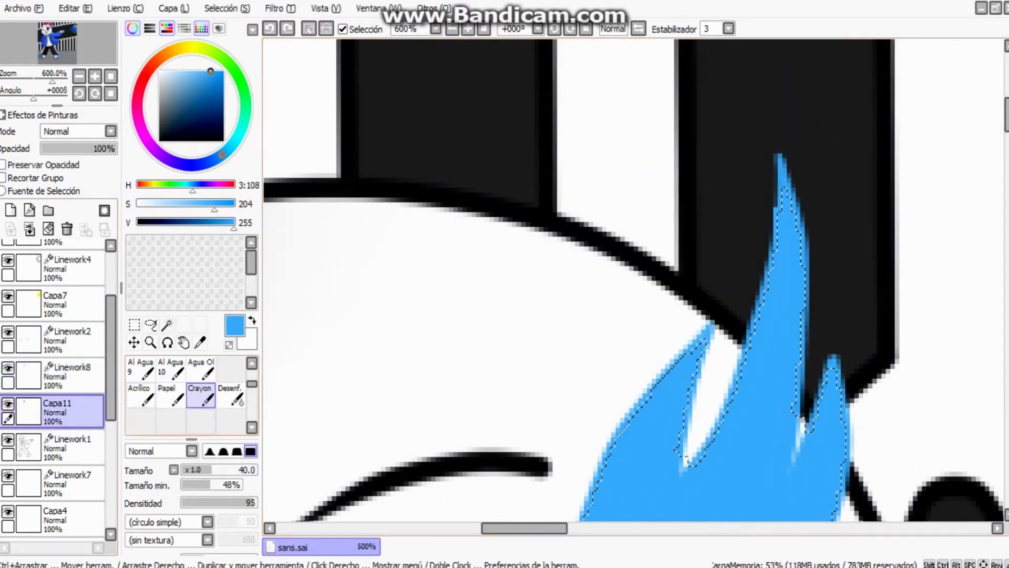
{"action": "scroll", "coordinate": [735, 316], "scroll_direction": "down", "scroll_amount": 10}
{"action": "scroll", "coordinate": [578, 315], "scroll_direction": "up", "scroll_amount": 8}
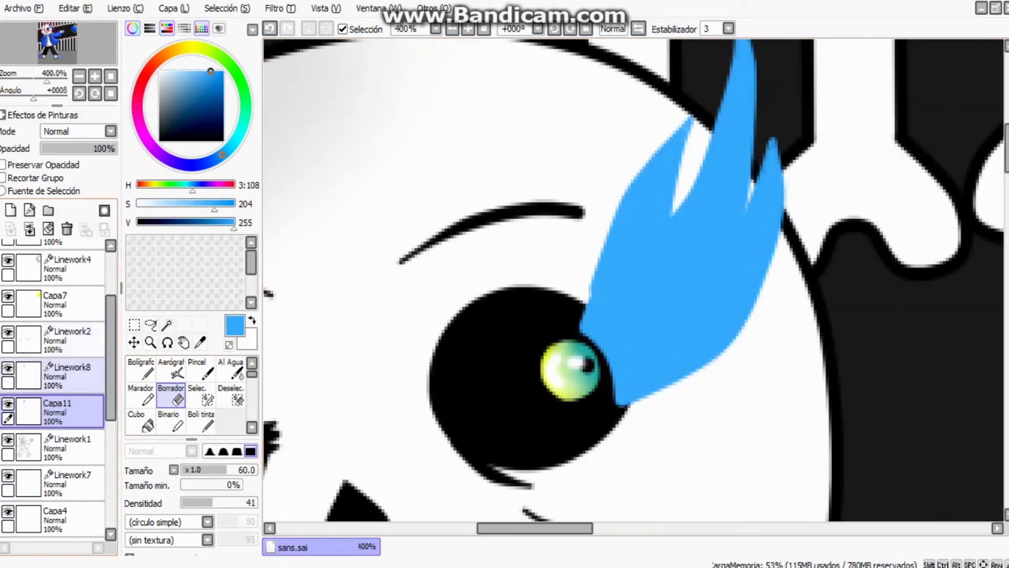
{"action": "left_click", "coordinate": [57, 373]}
{"action": "left_click", "coordinate": [125, 8]}
{"action": "mouse_move", "coordinate": [173, 8]}
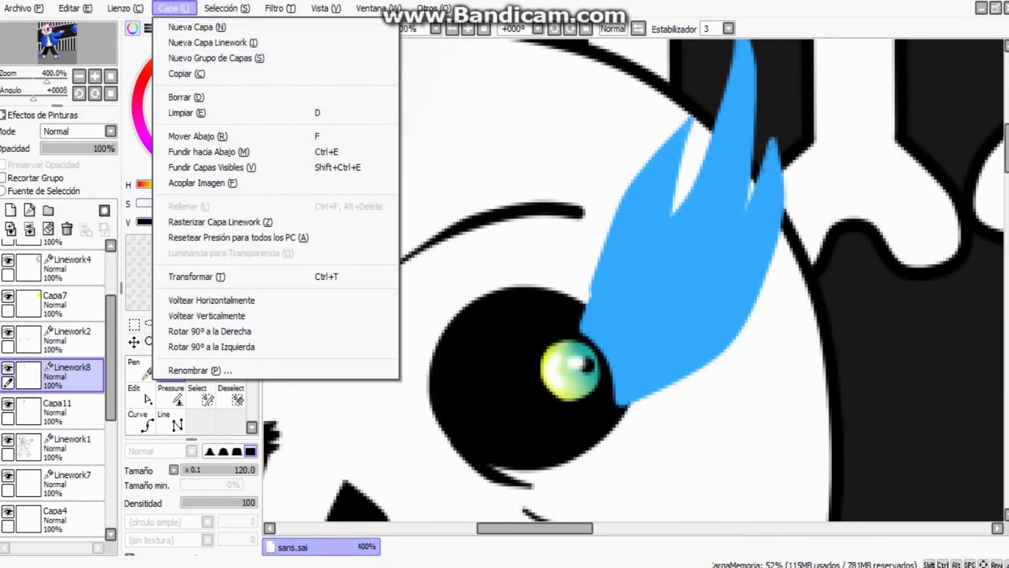
{"action": "left_click", "coordinate": [178, 97]}
{"action": "left_click", "coordinate": [227, 8]}
{"action": "key", "text": "Escape"}
{"action": "scroll", "coordinate": [631, 279], "scroll_direction": "down", "scroll_amount": 2}
{"action": "left_click_drag", "start_coordinate": [117, 148], "coordinate": [67, 148]}
{"action": "key", "text": "ctrl+z"}
{"action": "key", "text": "ctrl+z"}
{"action": "key", "text": "ctrl+z"}
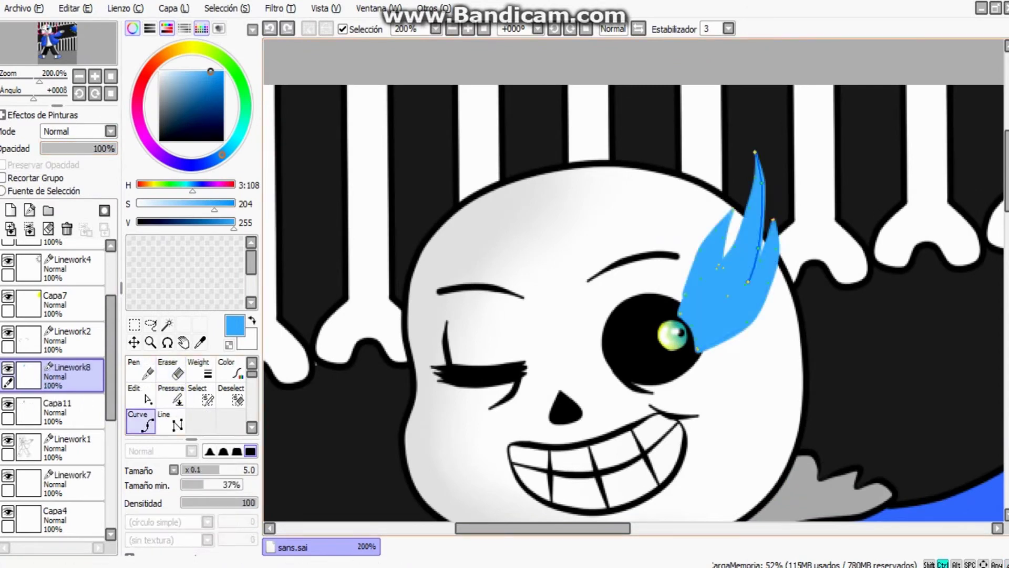
Step: Touch up the flame's interior fill on Capa11 and merge the Linework8 layer into it
{"action": "scroll", "coordinate": [777, 216], "scroll_direction": "up", "scroll_amount": 4}
{"action": "scroll", "coordinate": [658, 199], "scroll_direction": "down", "scroll_amount": 2}
{"action": "scroll", "coordinate": [614, 350], "scroll_direction": "up", "scroll_amount": 1}
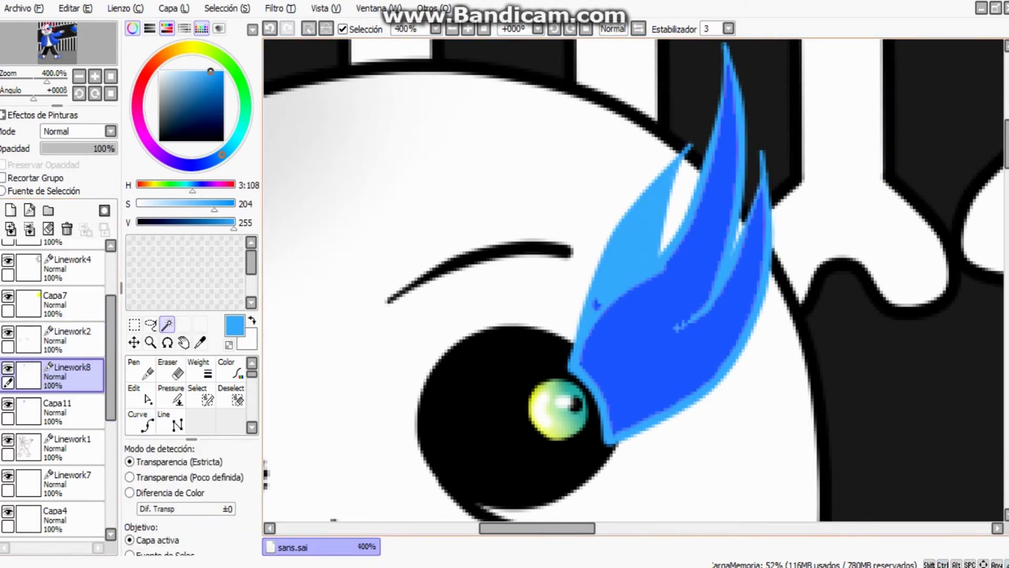
{"action": "left_click", "coordinate": [68, 407]}
{"action": "scroll", "coordinate": [755, 186], "scroll_direction": "down", "scroll_amount": 1}
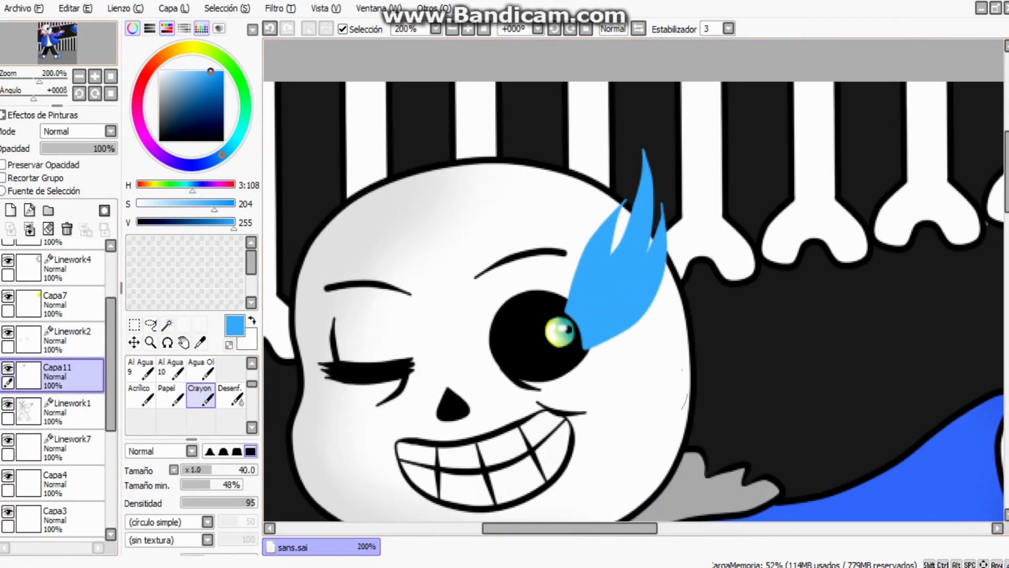
Step: Set the flame layer Capa11 to 58% opacity with the Lumi & Shade blending mode
{"action": "left_click_drag", "start_coordinate": [116, 148], "coordinate": [85, 148]}
{"action": "scroll", "coordinate": [79, 131], "scroll_direction": "down", "scroll_amount": 2}
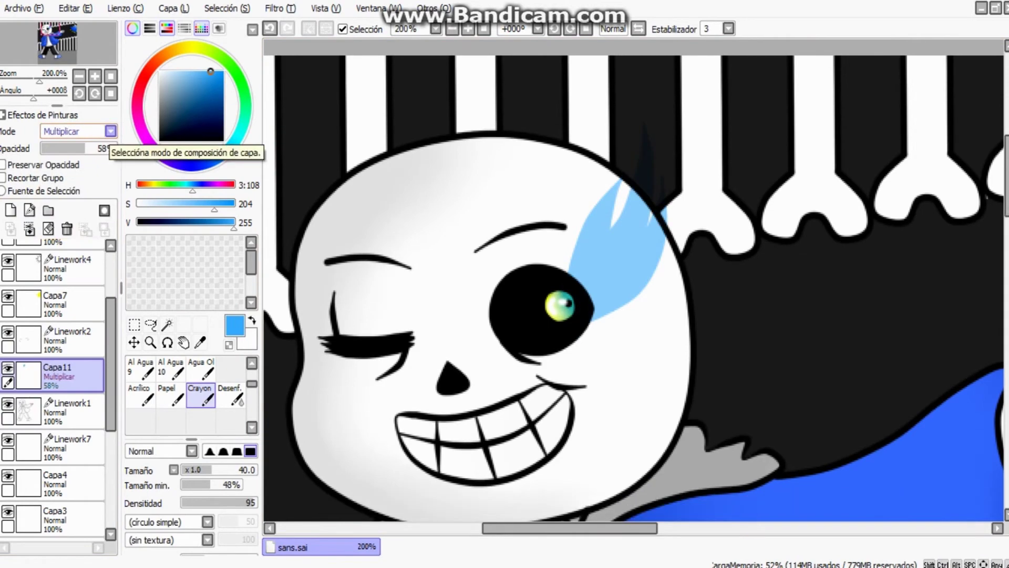
{"action": "scroll", "coordinate": [79, 131], "scroll_direction": "down", "scroll_amount": 2}
{"action": "scroll", "coordinate": [79, 131], "scroll_direction": "down", "scroll_amount": 3}
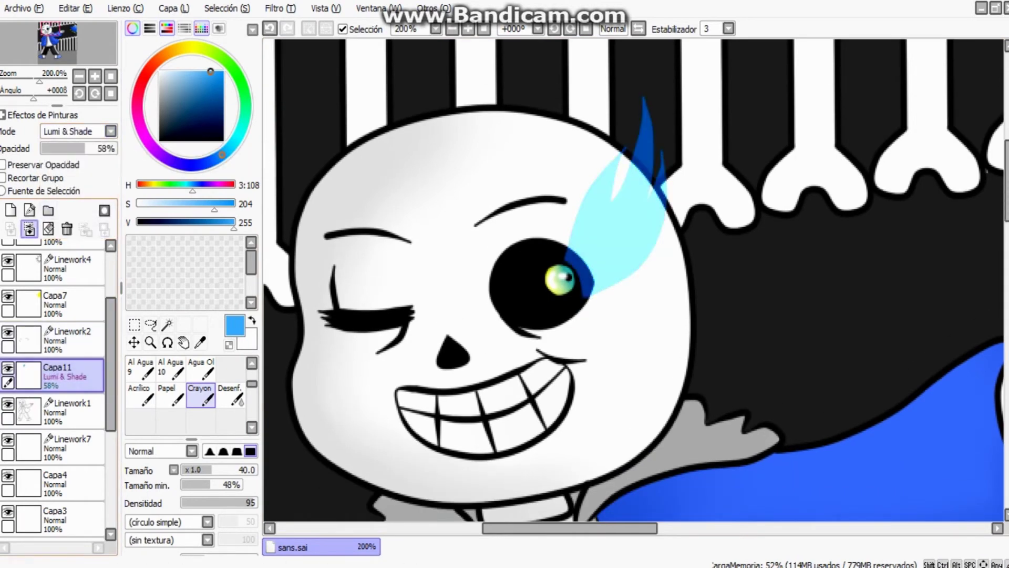
{"action": "key", "text": "ctrl"}
{"action": "scroll", "coordinate": [636, 287], "scroll_direction": "down", "scroll_amount": 3}
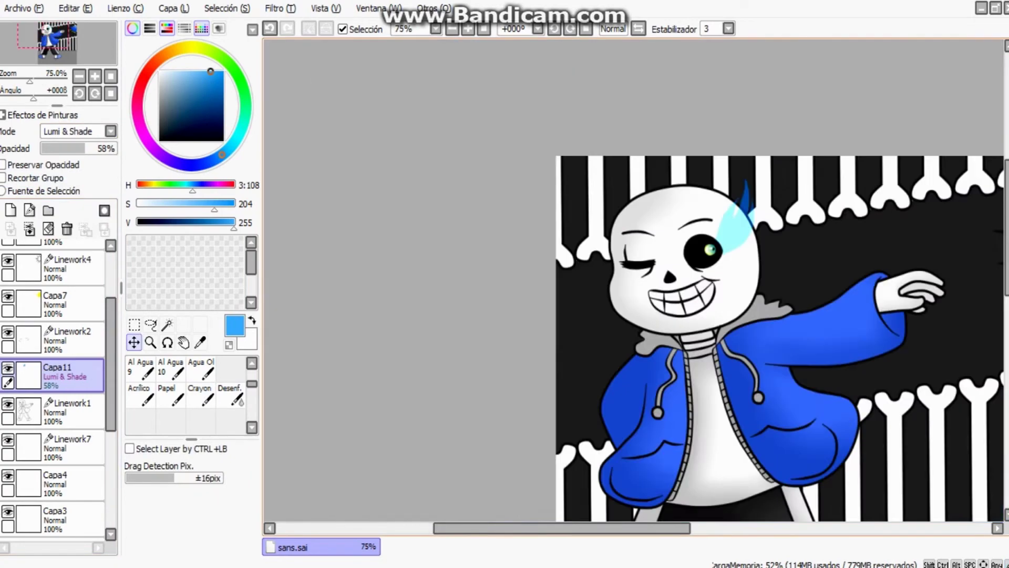
Step: Select the interiors of the background bones in both rows on the Linework5 layer with the magic wand
{"action": "left_click", "coordinate": [68, 336]}
{"action": "scroll", "coordinate": [53, 389], "scroll_direction": "down", "scroll_amount": 3}
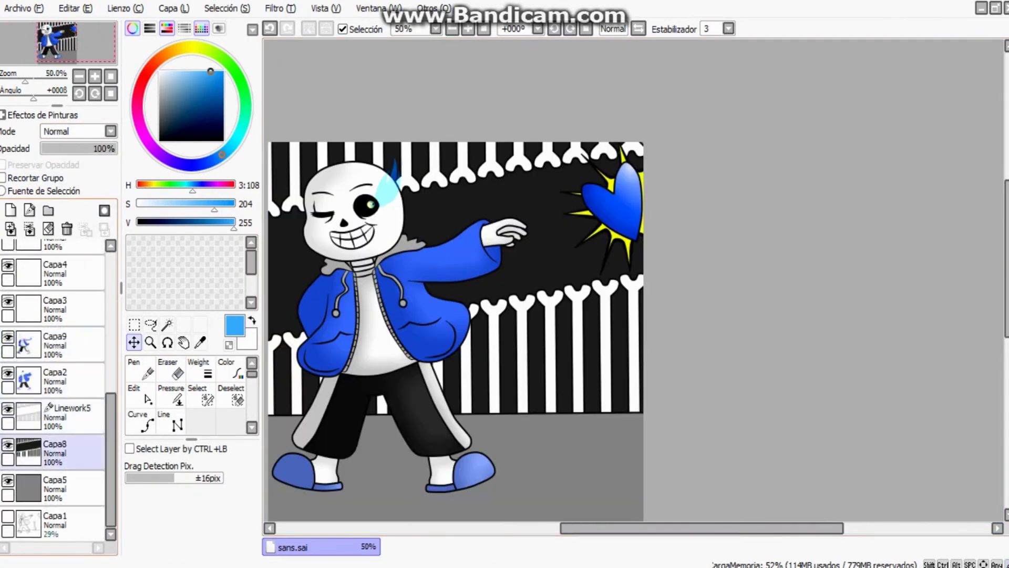
{"action": "left_click", "coordinate": [68, 415]}
{"action": "left_click", "coordinate": [166, 324]}
{"action": "scroll", "coordinate": [526, 284], "scroll_direction": "up", "scroll_amount": 3}
{"action": "left_click", "coordinate": [431, 315]}
{"action": "left_click", "coordinate": [746, 263]}
{"action": "scroll", "coordinate": [630, 284], "scroll_direction": "down", "scroll_amount": 2}
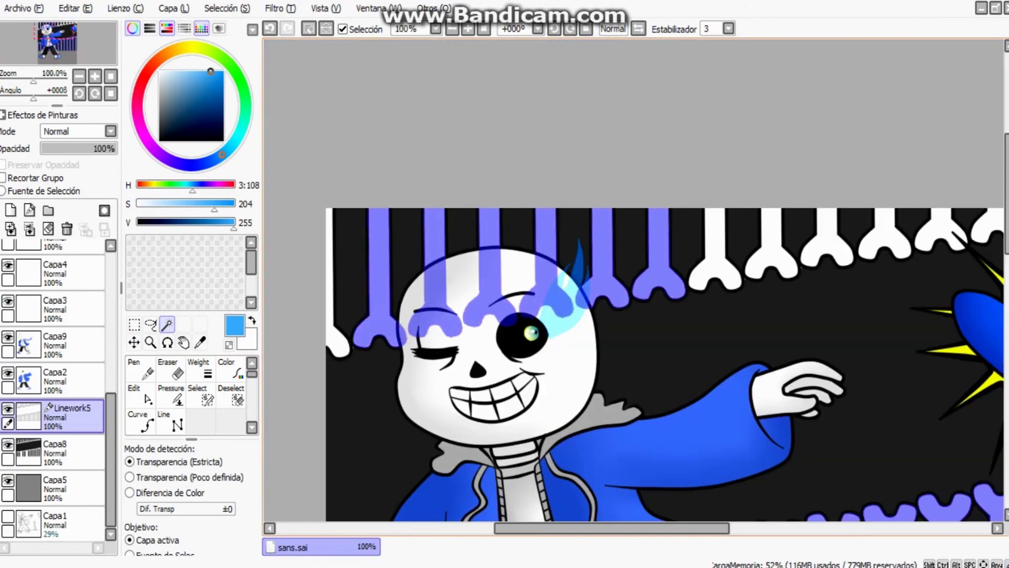
{"action": "scroll", "coordinate": [631, 368], "scroll_direction": "up", "scroll_amount": 1}
Step: Add a layer above Capa8 and shade the left sides of the upper bones in light grey, saturation 0, value 230, with the size 40 Crayon
{"action": "key", "text": "alt"}
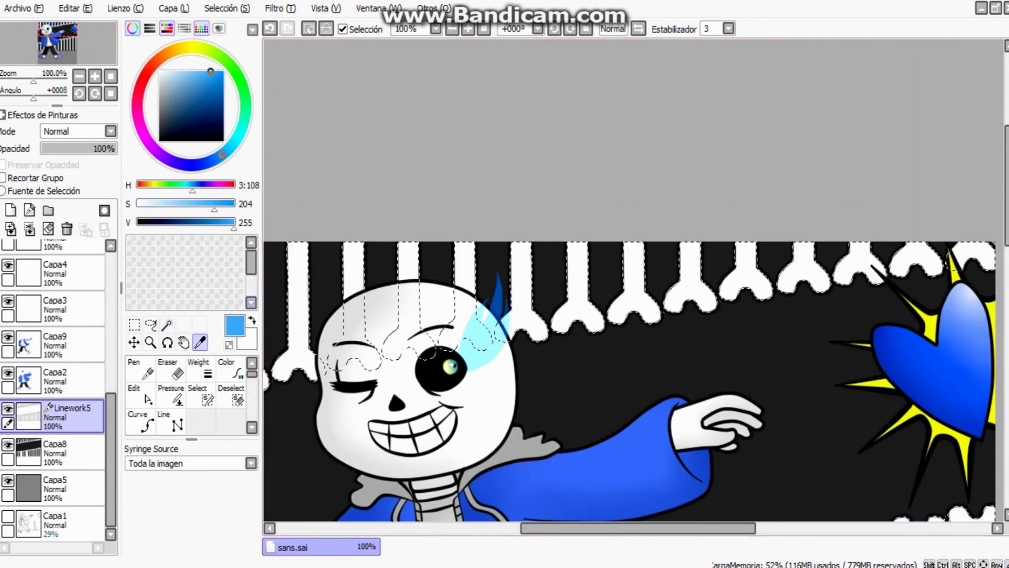
{"action": "left_click", "coordinate": [52, 452]}
{"action": "left_click", "coordinate": [11, 211]}
{"action": "left_click", "coordinate": [199, 399]}
{"action": "scroll", "coordinate": [407, 179], "scroll_direction": "up", "scroll_amount": 1}
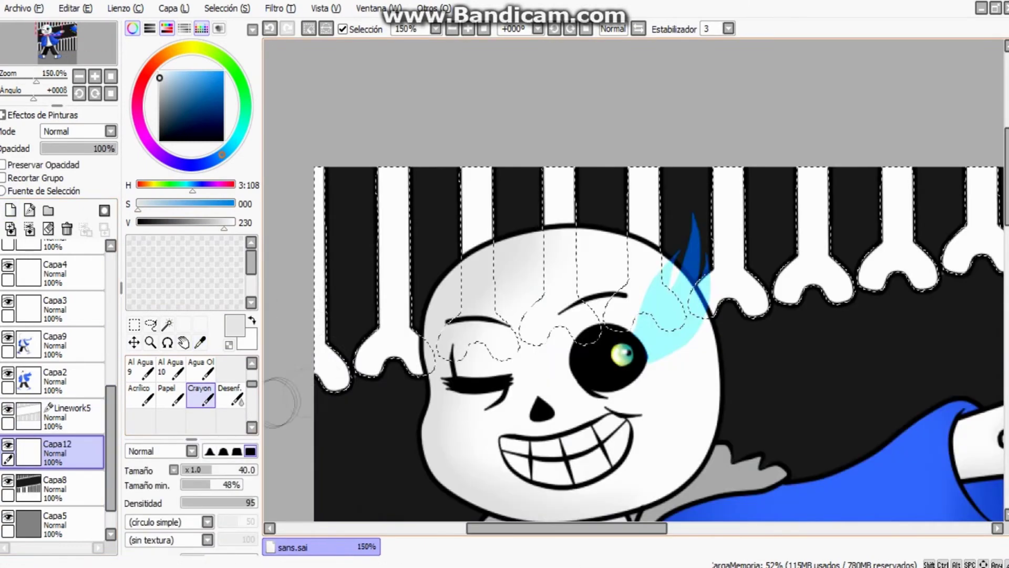
{"action": "left_click_drag", "start_coordinate": [709, 152], "coordinate": [569, 113]}
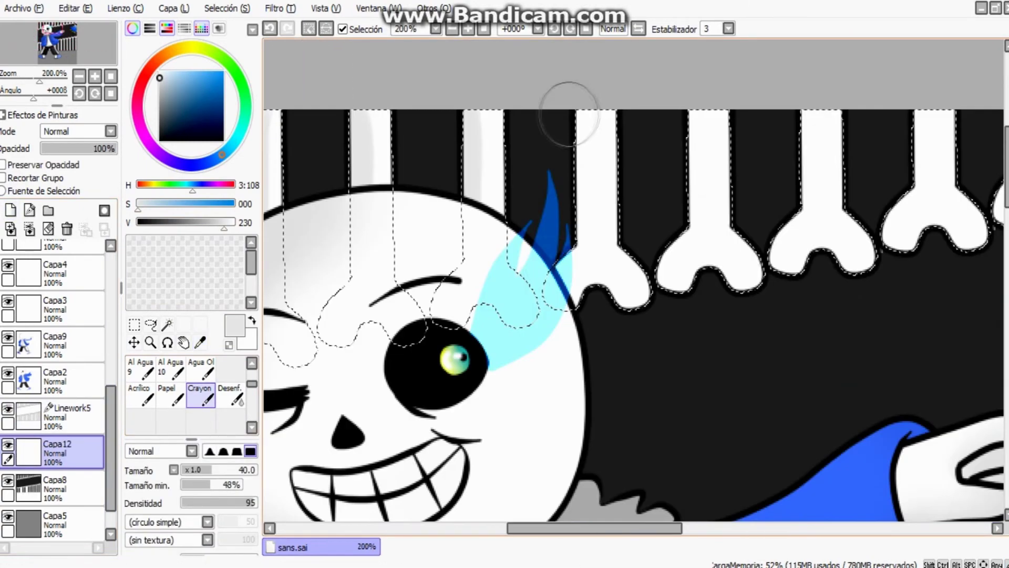
{"action": "left_click_drag", "start_coordinate": [783, 268], "coordinate": [617, 121]}
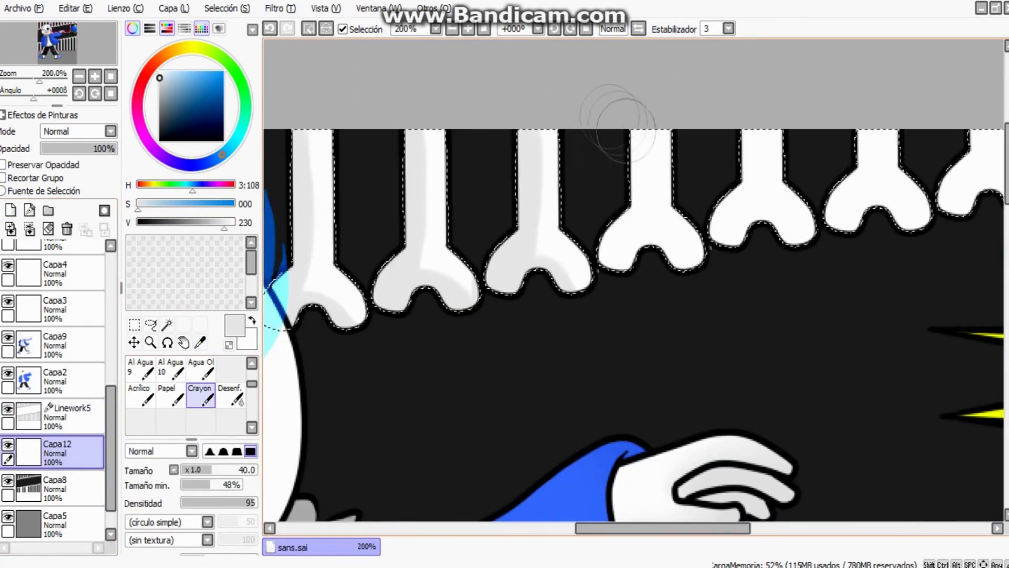
{"action": "left_click_drag", "start_coordinate": [731, 131], "coordinate": [630, 196]}
{"action": "scroll", "coordinate": [631, 196], "scroll_direction": "up", "scroll_amount": 1}
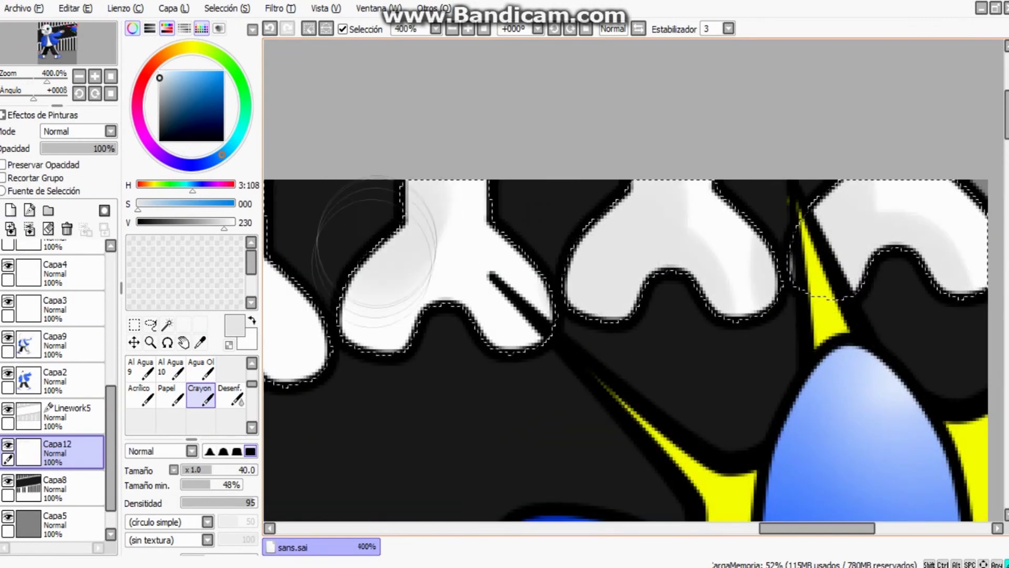
Step: Shade the left sides and heads of the lower row of bones on Capa12 with the same light grey Crayon
{"action": "scroll", "coordinate": [376, 243], "scroll_direction": "down", "scroll_amount": 7}
{"action": "scroll", "coordinate": [731, 74], "scroll_direction": "up", "scroll_amount": 5}
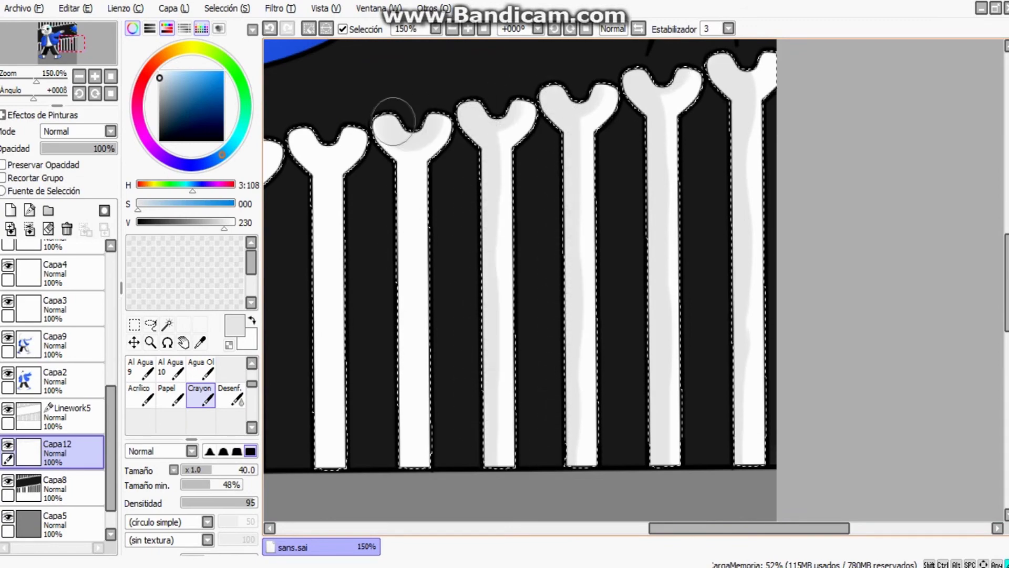
{"action": "scroll", "coordinate": [387, 375], "scroll_direction": "down", "scroll_amount": 2}
{"action": "scroll", "coordinate": [446, 342], "scroll_direction": "up", "scroll_amount": 2}
{"action": "scroll", "coordinate": [525, 347], "scroll_direction": "down", "scroll_amount": 2}
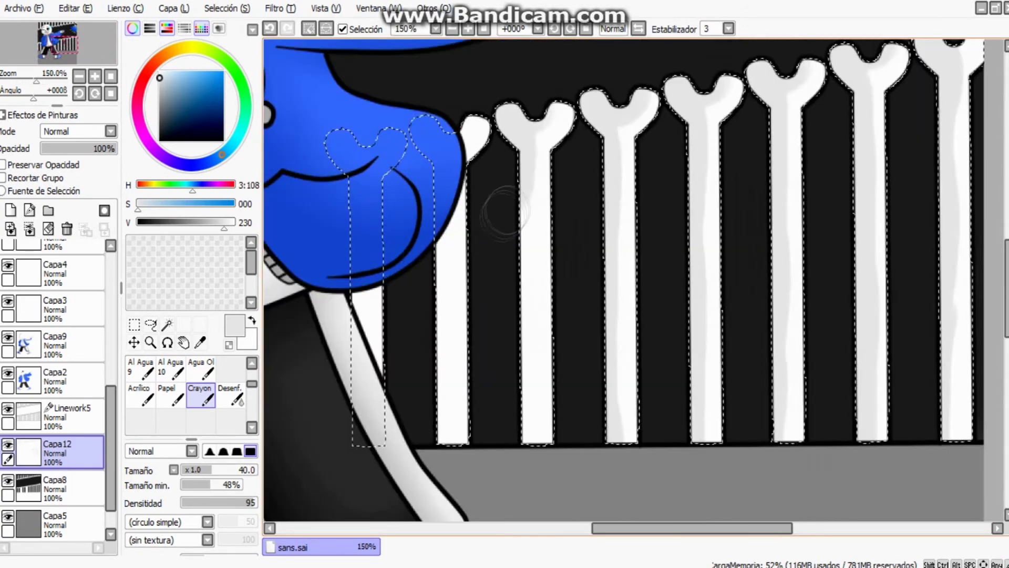
{"action": "scroll", "coordinate": [491, 226], "scroll_direction": "up", "scroll_amount": 2}
{"action": "scroll", "coordinate": [509, 421], "scroll_direction": "down", "scroll_amount": 2}
{"action": "scroll", "coordinate": [421, 342], "scroll_direction": "up", "scroll_amount": 2}
{"action": "scroll", "coordinate": [342, 289], "scroll_direction": "down", "scroll_amount": 2}
{"action": "scroll", "coordinate": [292, 257], "scroll_direction": "up", "scroll_amount": 2}
{"action": "scroll", "coordinate": [436, 105], "scroll_direction": "down", "scroll_amount": 2}
Step: Blend the grey shading on the upper row of bones with the size 33 blur brush
{"action": "scroll", "coordinate": [352, 302], "scroll_direction": "down", "scroll_amount": 4}
{"action": "left_click", "coordinate": [230, 394]}
{"action": "scroll", "coordinate": [633, 266], "scroll_direction": "up", "scroll_amount": 6}
{"action": "scroll", "coordinate": [633, 265], "scroll_direction": "down", "scroll_amount": 2}
{"action": "scroll", "coordinate": [610, 231], "scroll_direction": "up", "scroll_amount": 2}
{"action": "scroll", "coordinate": [584, 194], "scroll_direction": "down", "scroll_amount": 2}
{"action": "scroll", "coordinate": [560, 157], "scroll_direction": "up", "scroll_amount": 3}
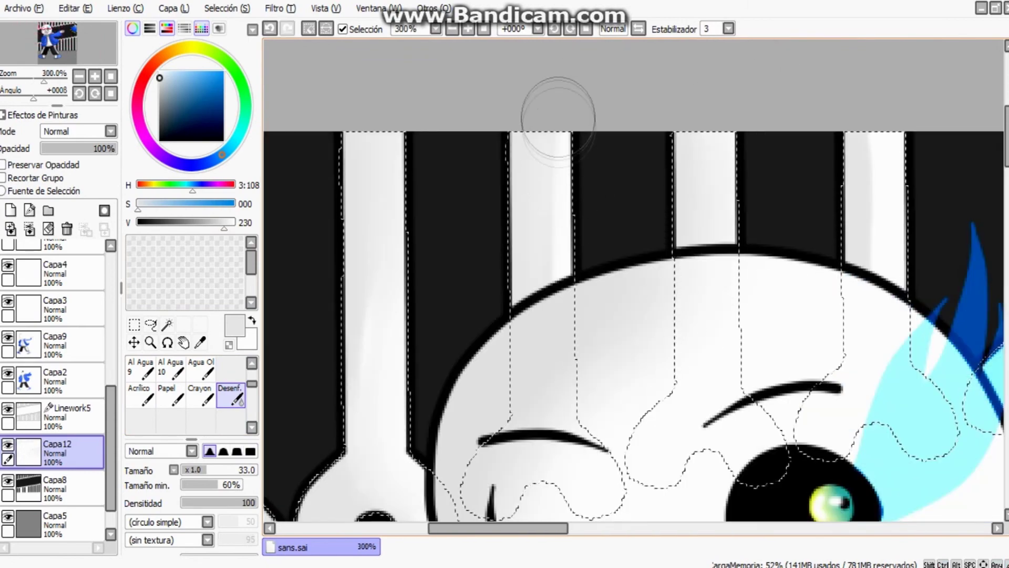
{"action": "scroll", "coordinate": [612, 162], "scroll_direction": "down", "scroll_amount": 4}
{"action": "scroll", "coordinate": [668, 168], "scroll_direction": "up", "scroll_amount": 4}
{"action": "scroll", "coordinate": [720, 174], "scroll_direction": "down", "scroll_amount": 2}
{"action": "scroll", "coordinate": [775, 178], "scroll_direction": "up", "scroll_amount": 2}
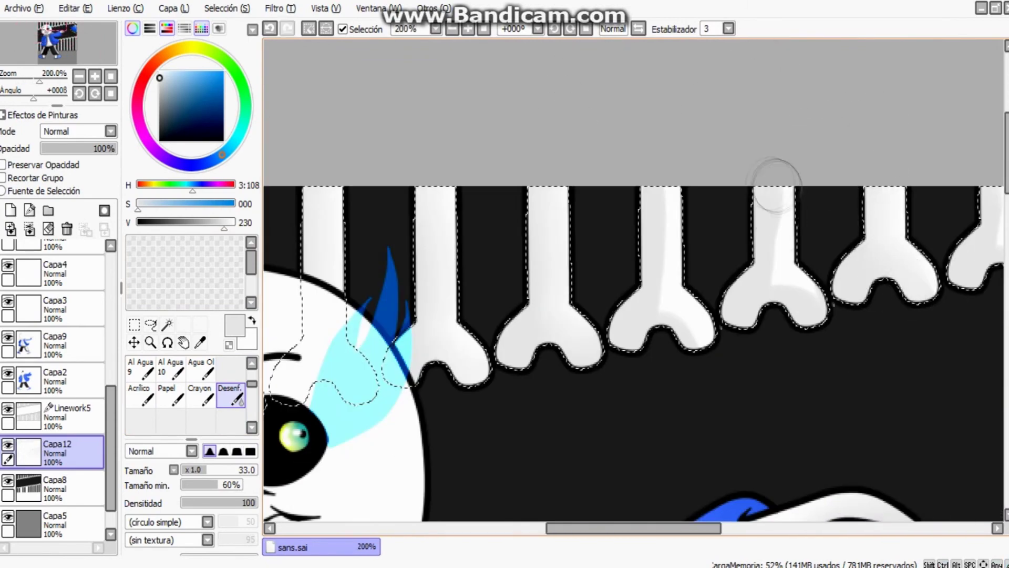
{"action": "scroll", "coordinate": [705, 331], "scroll_direction": "down", "scroll_amount": 1}
{"action": "scroll", "coordinate": [811, 282], "scroll_direction": "up", "scroll_amount": 2}
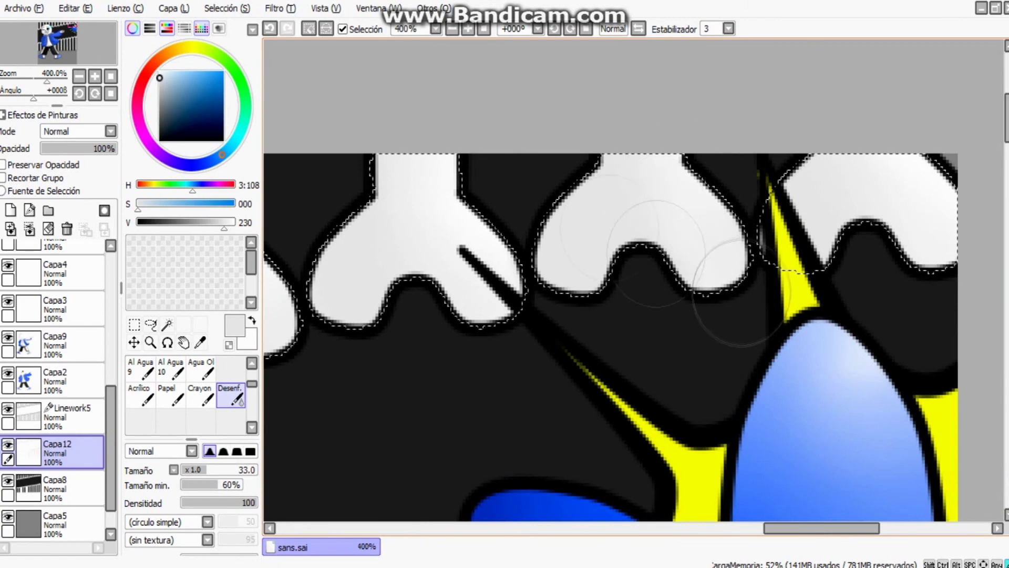
Step: Blend the grey shading along the lower row of bones with the blur brush
{"action": "scroll", "coordinate": [716, 315], "scroll_direction": "down", "scroll_amount": 6}
{"action": "scroll", "coordinate": [701, 316], "scroll_direction": "up", "scroll_amount": 10}
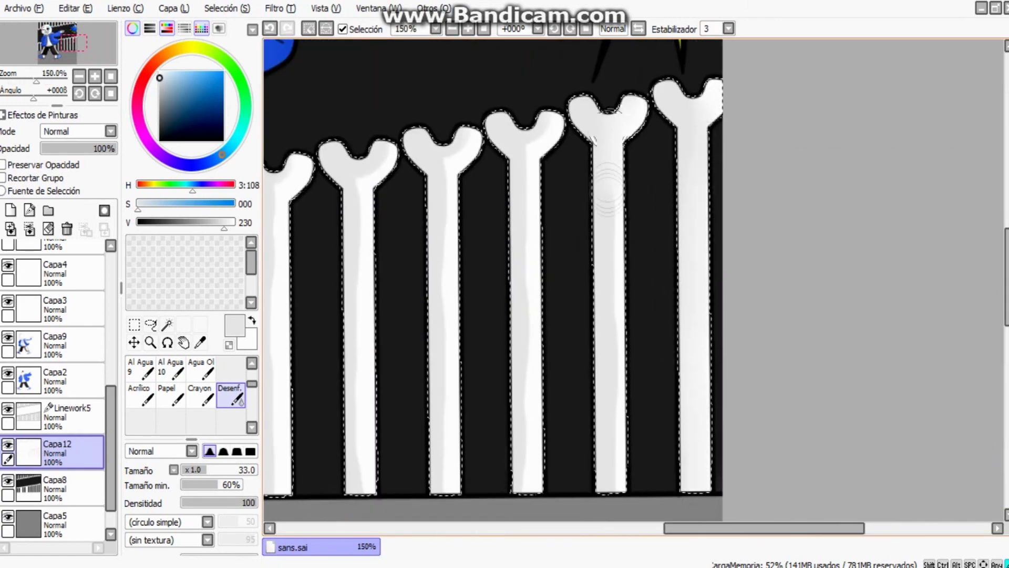
{"action": "scroll", "coordinate": [644, 263], "scroll_direction": "down", "scroll_amount": 3}
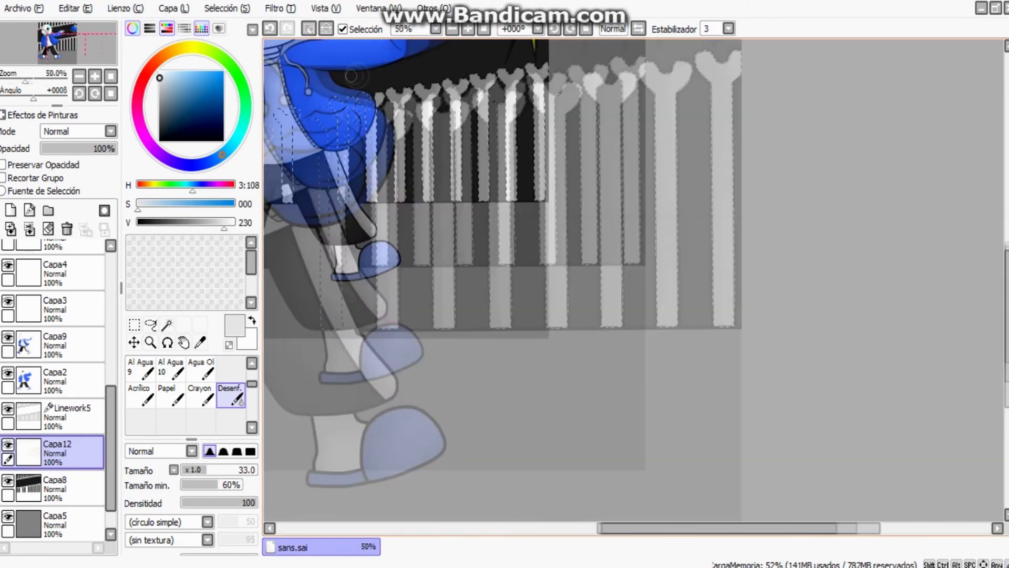
{"action": "scroll", "coordinate": [644, 263], "scroll_direction": "up", "scroll_amount": 4}
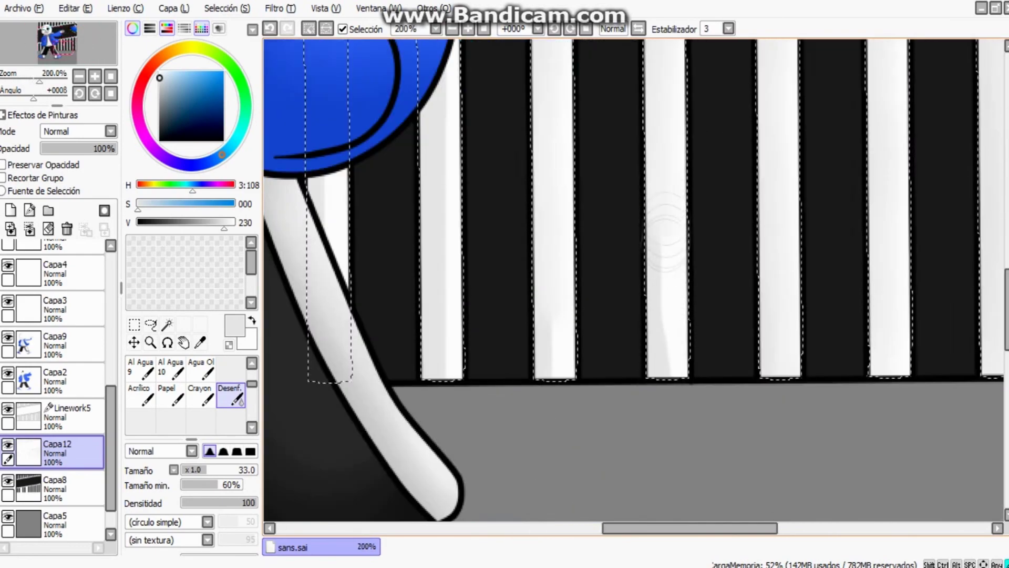
{"action": "scroll", "coordinate": [525, 268], "scroll_direction": "down", "scroll_amount": 3}
{"action": "scroll", "coordinate": [415, 276], "scroll_direction": "up", "scroll_amount": 2}
{"action": "scroll", "coordinate": [415, 276], "scroll_direction": "down", "scroll_amount": 3}
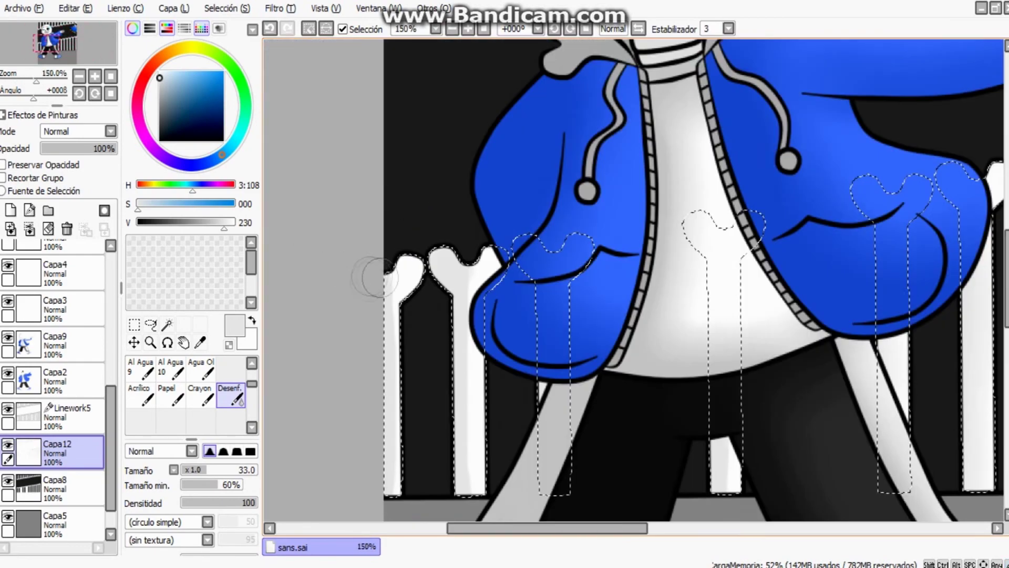
{"action": "scroll", "coordinate": [509, 454], "scroll_direction": "up", "scroll_amount": 3}
{"action": "scroll", "coordinate": [578, 436], "scroll_direction": "down", "scroll_amount": 4}
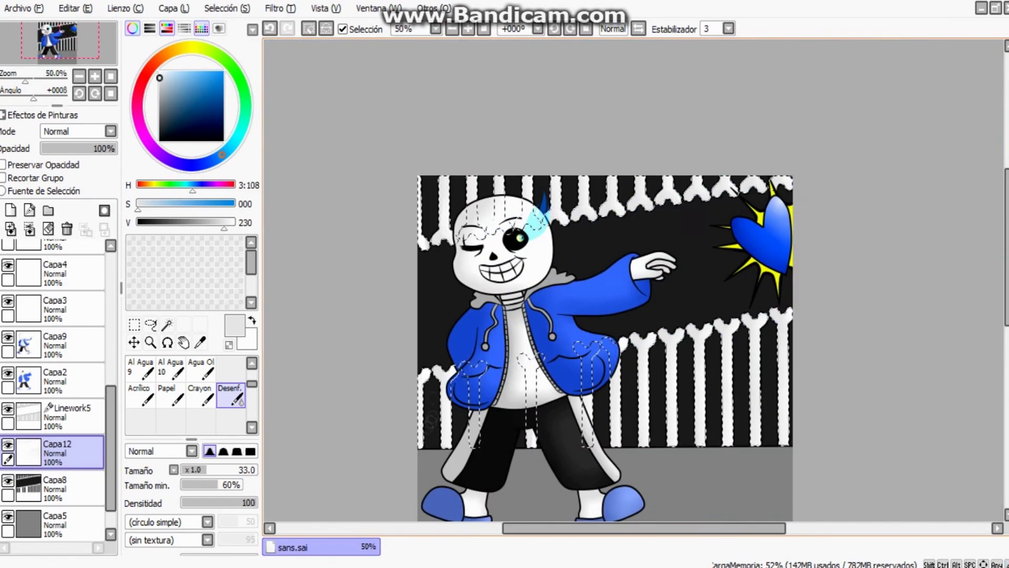
Step: Clear the selection around the bones and bring the whole drawing into view
{"action": "scroll", "coordinate": [578, 234], "scroll_direction": "down", "scroll_amount": 2}
{"action": "scroll", "coordinate": [633, 389], "scroll_direction": "up", "scroll_amount": 2}
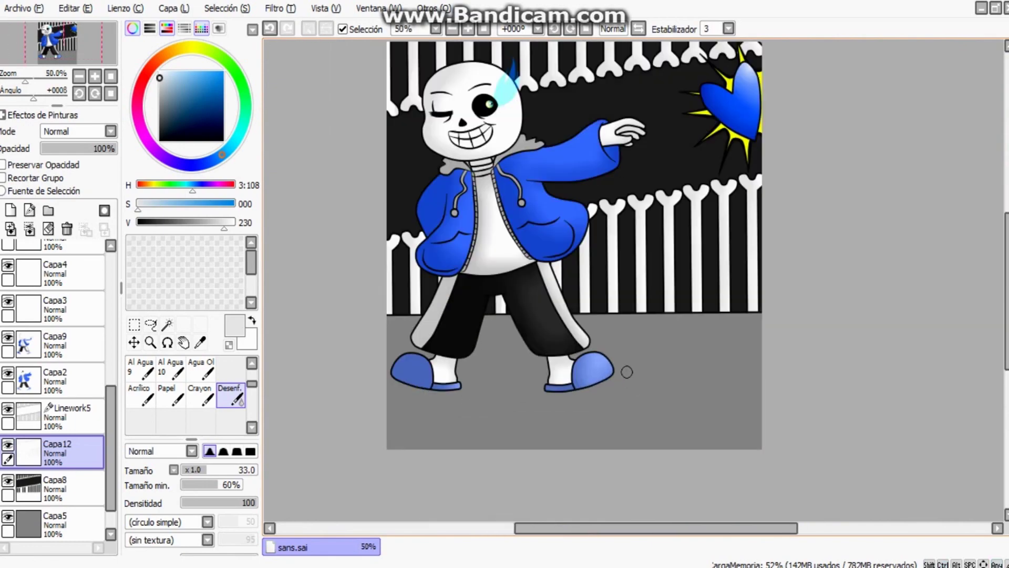
{"action": "scroll", "coordinate": [574, 245], "scroll_direction": "down", "scroll_amount": 2}
{"action": "scroll", "coordinate": [573, 244], "scroll_direction": "up", "scroll_amount": 2}
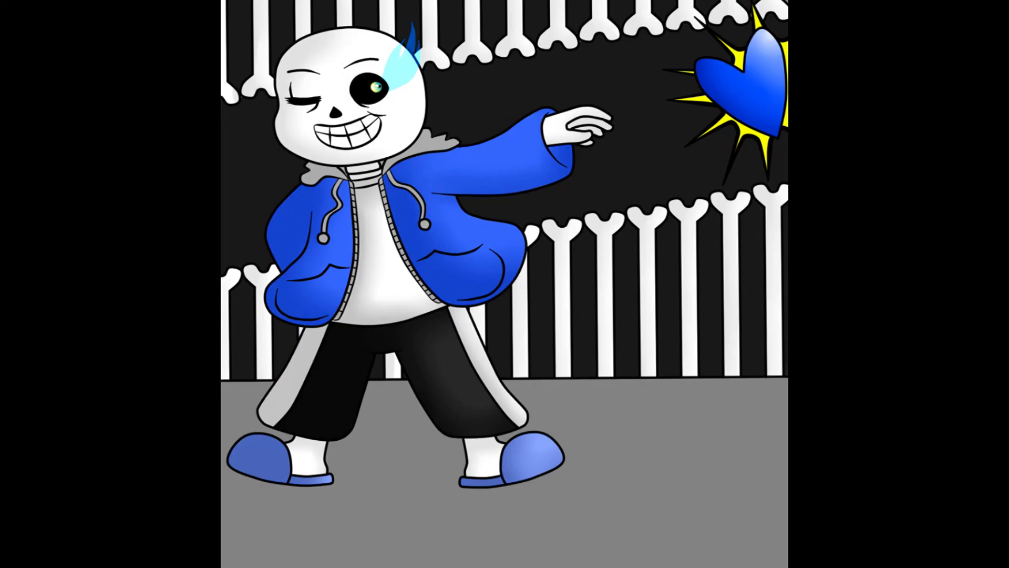